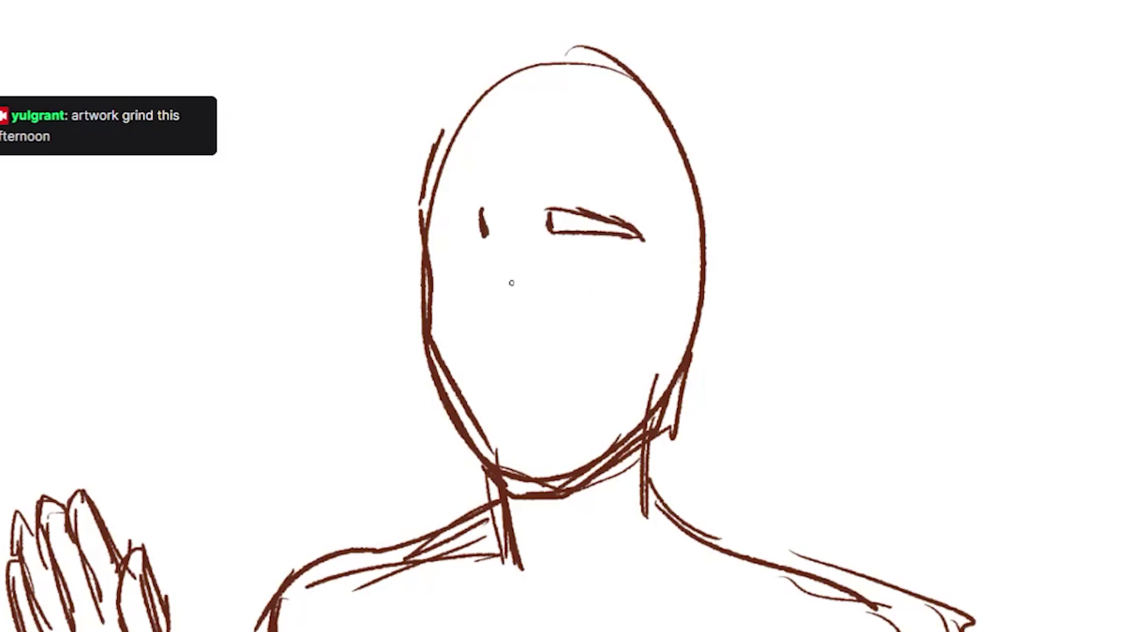
# - Draw the left eye, then redo the right eye's lower lid with lash ticks
pyautogui.moveTo(482, 210); pyautogui.dragTo(487, 237)
pyautogui.moveTo(603, 253)
pyautogui.mouseDown()
pyautogui.moveTo(550, 255)
pyautogui.moveTo(641, 263)
pyautogui.mouseUp()
pyautogui.hotkey('ctrl', 'z')
pyautogui.hotkey('ctrl', 'z')
pyautogui.hotkey('ctrl', 'z')
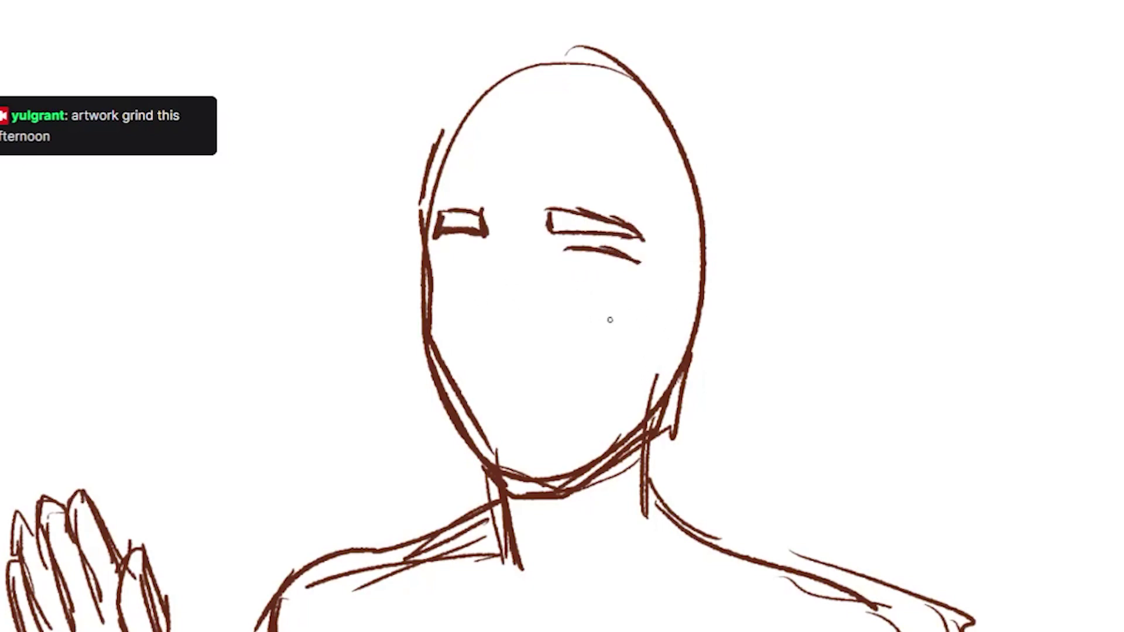
pyautogui.moveTo(559, 250); pyautogui.dragTo(560, 270)
pyautogui.moveTo(642, 255); pyautogui.dragTo(633, 274)
pyautogui.moveTo(617, 275); pyautogui.dragTo(572, 280)
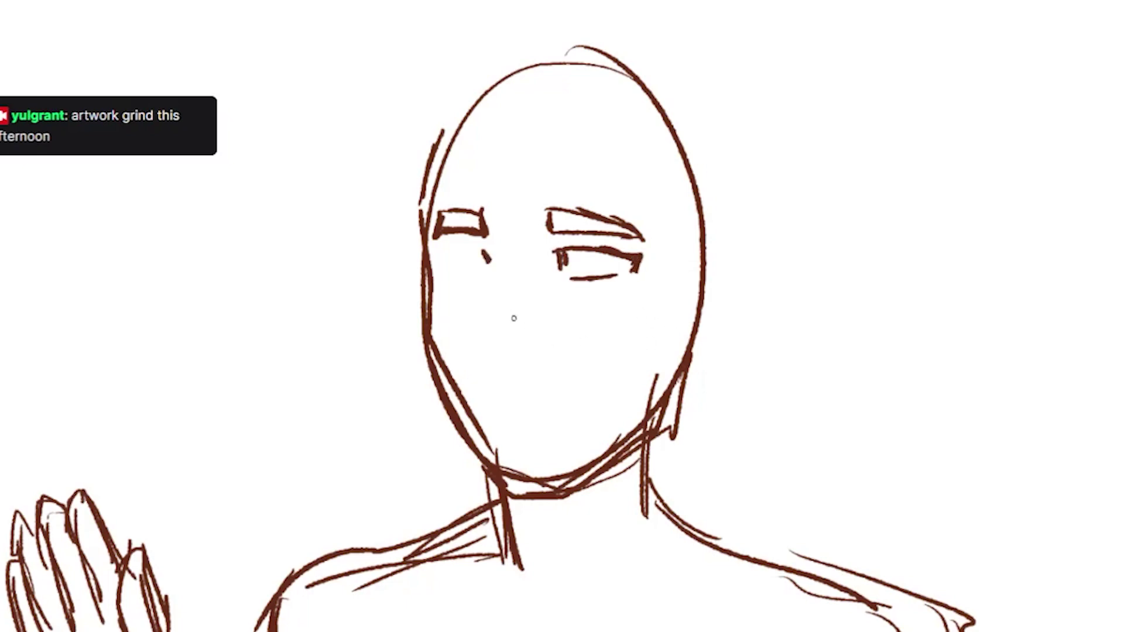
# - Draw a hooked nose line and sketch the hairline across the forehead and left side
pyautogui.moveTo(498, 246); pyautogui.dragTo(486, 328)
pyautogui.hotkey('ctrl', 'z')
pyautogui.moveTo(501, 274)
pyautogui.mouseDown()
pyautogui.moveTo(477, 347)
pyautogui.moveTo(498, 377)
pyautogui.mouseUp()
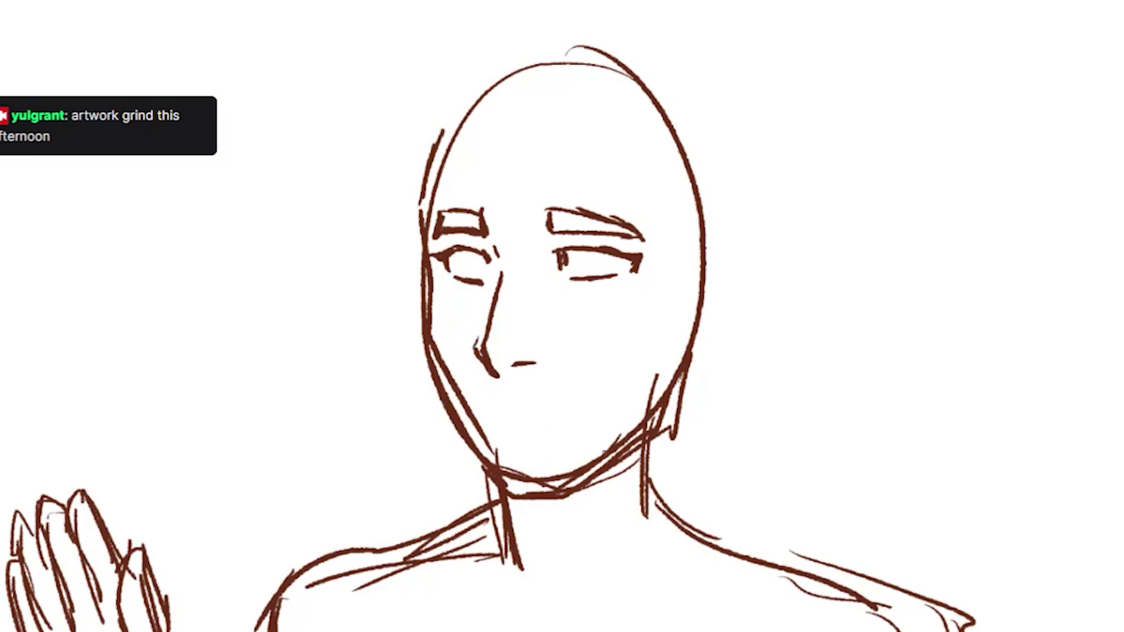
pyautogui.moveTo(636, 140); pyautogui.dragTo(685, 237)
pyautogui.moveTo(639, 153)
pyautogui.mouseDown()
pyautogui.moveTo(556, 127)
pyautogui.moveTo(453, 134)
pyautogui.mouseUp()
pyautogui.moveTo(442, 132); pyautogui.dragTo(421, 187)
# - Sketch cheek, jaw, neck and chin lines, then undo a first mouth attempt
pyautogui.moveTo(686, 240); pyautogui.dragTo(681, 345)
pyautogui.moveTo(685, 275)
pyautogui.mouseDown()
pyautogui.moveTo(658, 390)
pyautogui.moveTo(517, 389)
pyautogui.mouseUp()
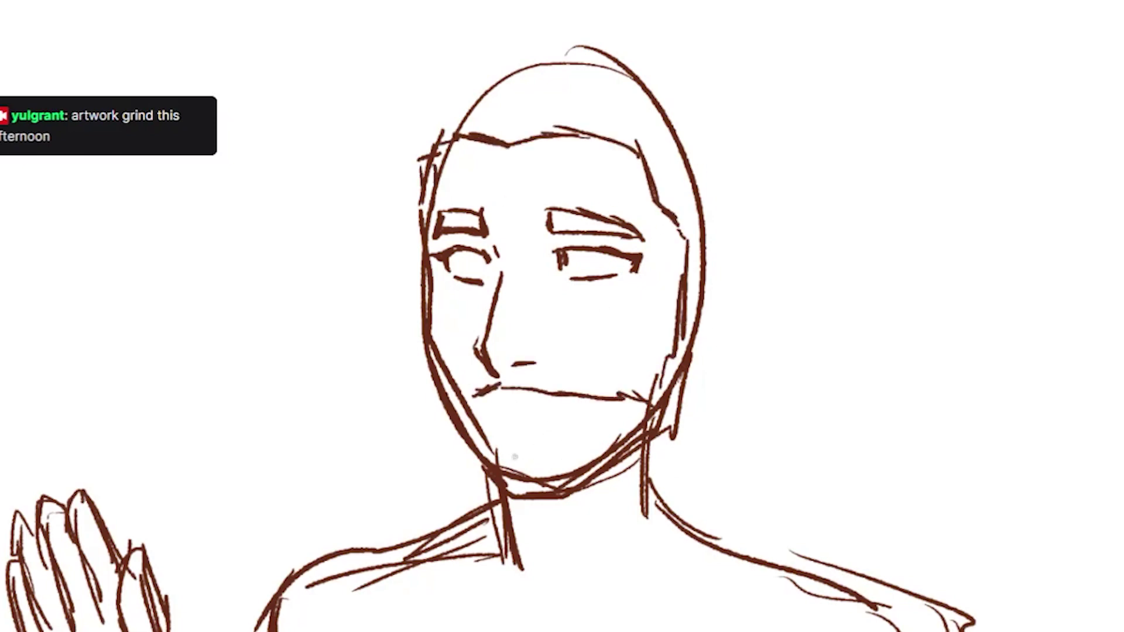
pyautogui.moveTo(434, 383)
pyautogui.mouseDown()
pyautogui.moveTo(468, 485)
pyautogui.moveTo(502, 520)
pyautogui.mouseUp()
pyautogui.moveTo(583, 489); pyautogui.dragTo(548, 524)
pyautogui.moveTo(664, 450); pyautogui.dragTo(570, 501)
pyautogui.moveTo(592, 421)
pyautogui.mouseDown()
pyautogui.moveTo(596, 441)
pyautogui.moveTo(537, 478)
pyautogui.mouseUp()
pyautogui.moveTo(493, 447); pyautogui.dragTo(541, 471)
pyautogui.moveTo(510, 404); pyautogui.dragTo(600, 429)
pyautogui.moveTo(465, 425); pyautogui.dragTo(533, 403)
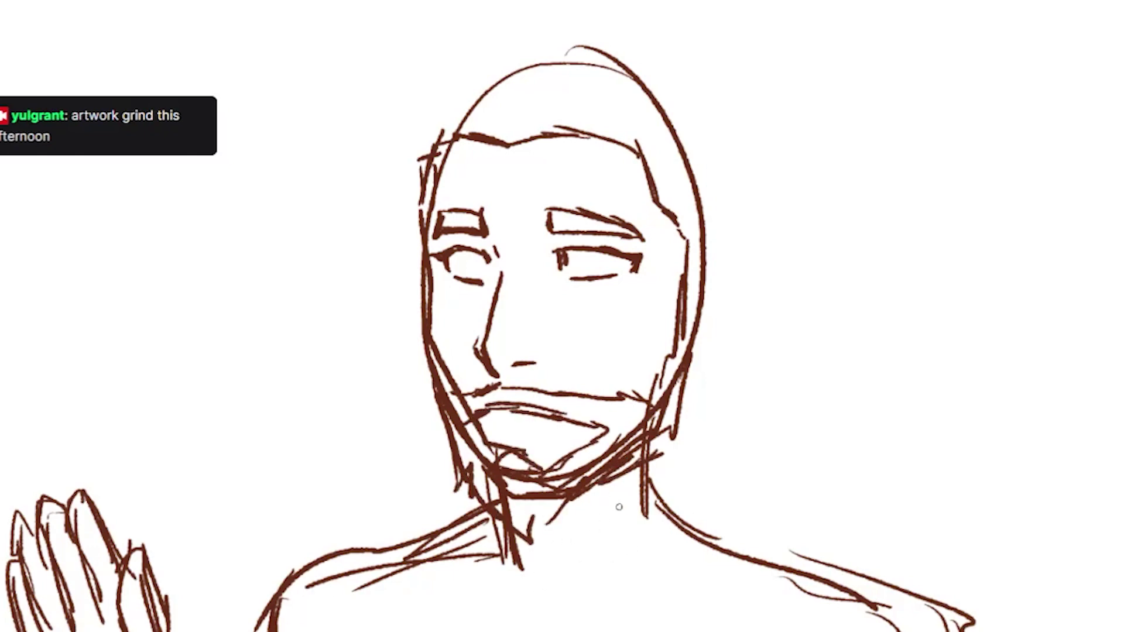
pyautogui.hotkey('ctrl', 'z')
pyautogui.hotkey('ctrl', 'z')
pyautogui.hotkey('ctrl', 'z')
pyautogui.hotkey('ctrl', 'z')
pyautogui.hotkey('ctrl', 'z')
pyautogui.hotkey('ctrl', 'z')
pyautogui.hotkey('ctrl', 'z')
pyautogui.hotkey('ctrl', 'z')
pyautogui.hotkey('ctrl', 'z')
pyautogui.hotkey('ctrl', 'z')
pyautogui.hotkey('ctrl', 'z')
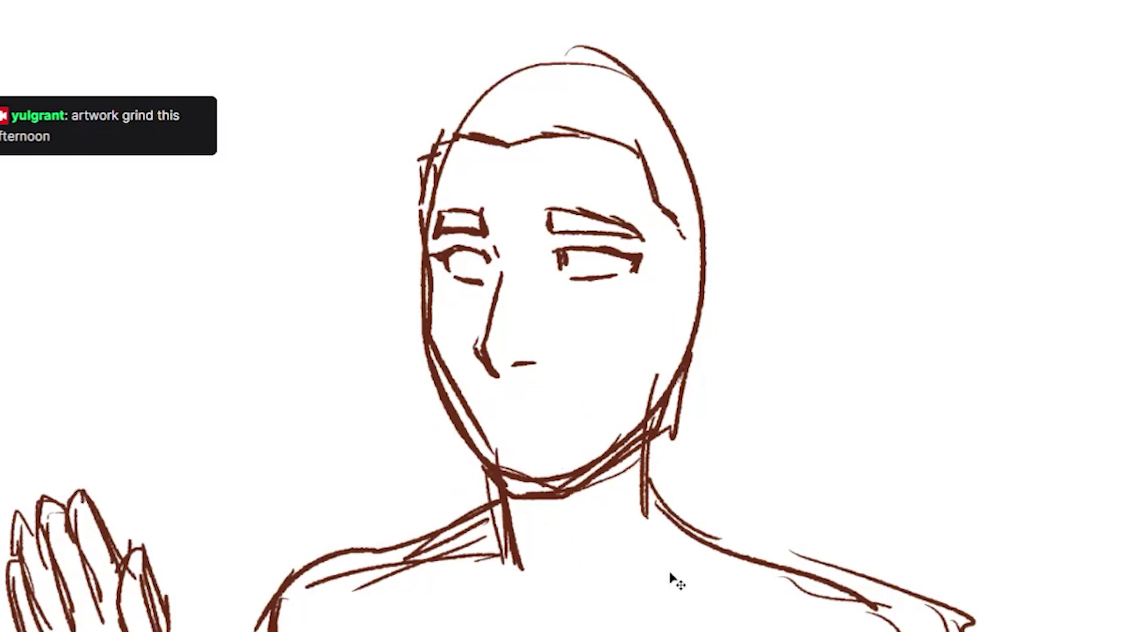
# - Draw a wide open smiling mouth with lower lip and a pupil in each eye
pyautogui.moveTo(602, 388); pyautogui.dragTo(482, 406)
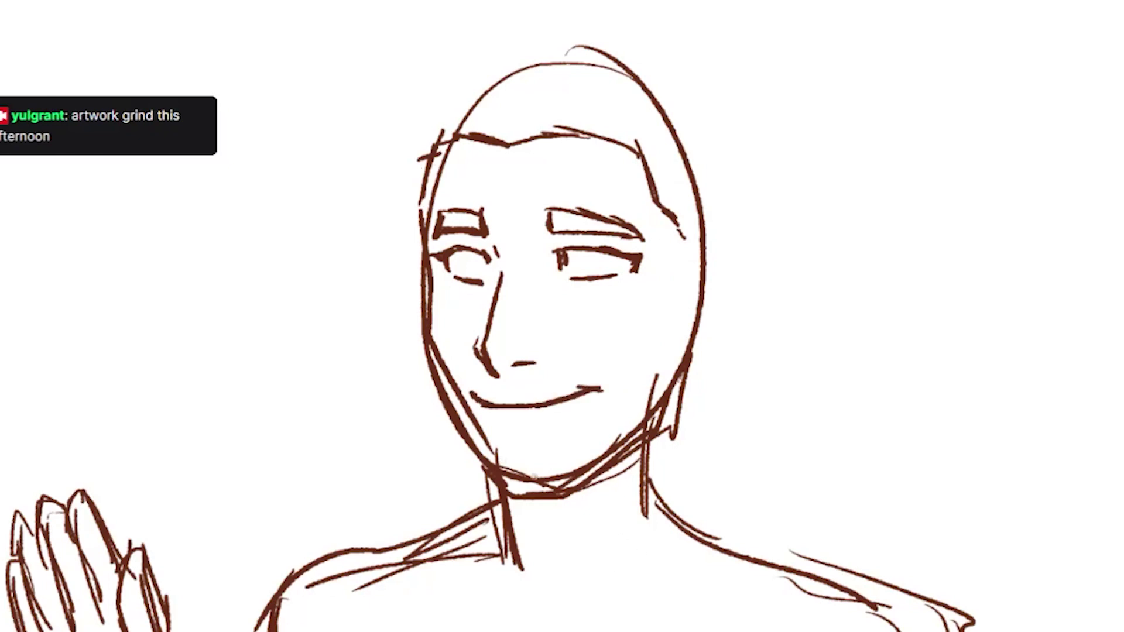
pyautogui.moveTo(593, 395); pyautogui.dragTo(505, 443)
pyautogui.moveTo(477, 404); pyautogui.dragTo(503, 439)
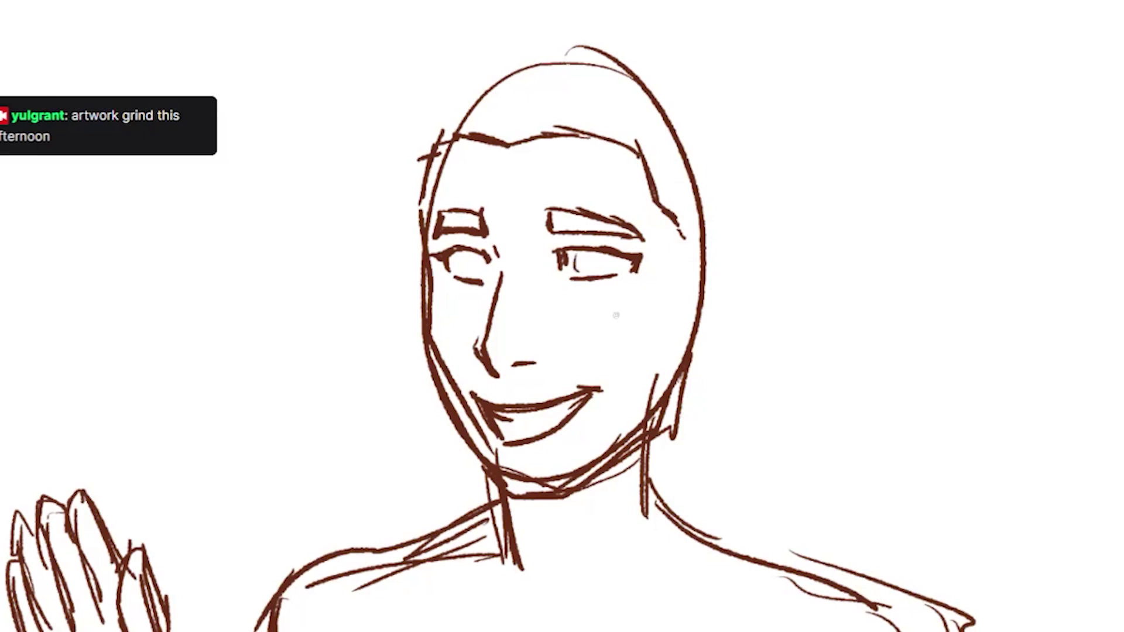
pyautogui.moveTo(589, 254); pyautogui.dragTo(581, 255)
pyautogui.moveTo(481, 258); pyautogui.dragTo(471, 280)
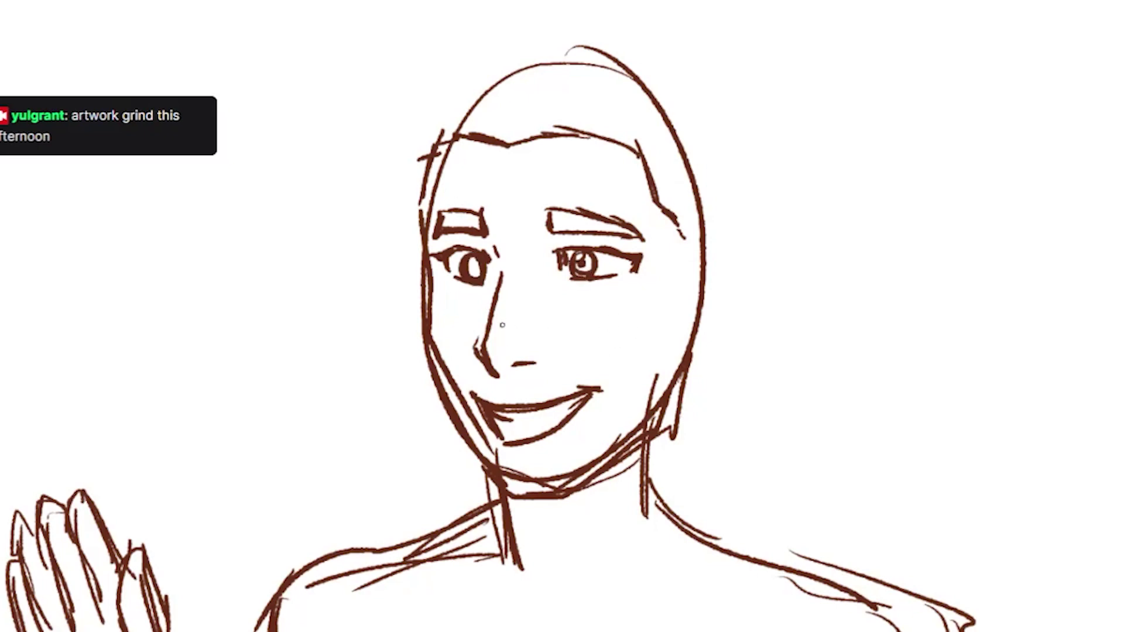
# - Add cheek and beard contour lines along the jaw and chin, then zoom out
pyautogui.moveTo(684, 254); pyautogui.dragTo(665, 366)
pyautogui.moveTo(583, 362)
pyautogui.mouseDown()
pyautogui.moveTo(615, 434)
pyautogui.moveTo(495, 468)
pyautogui.mouseUp()
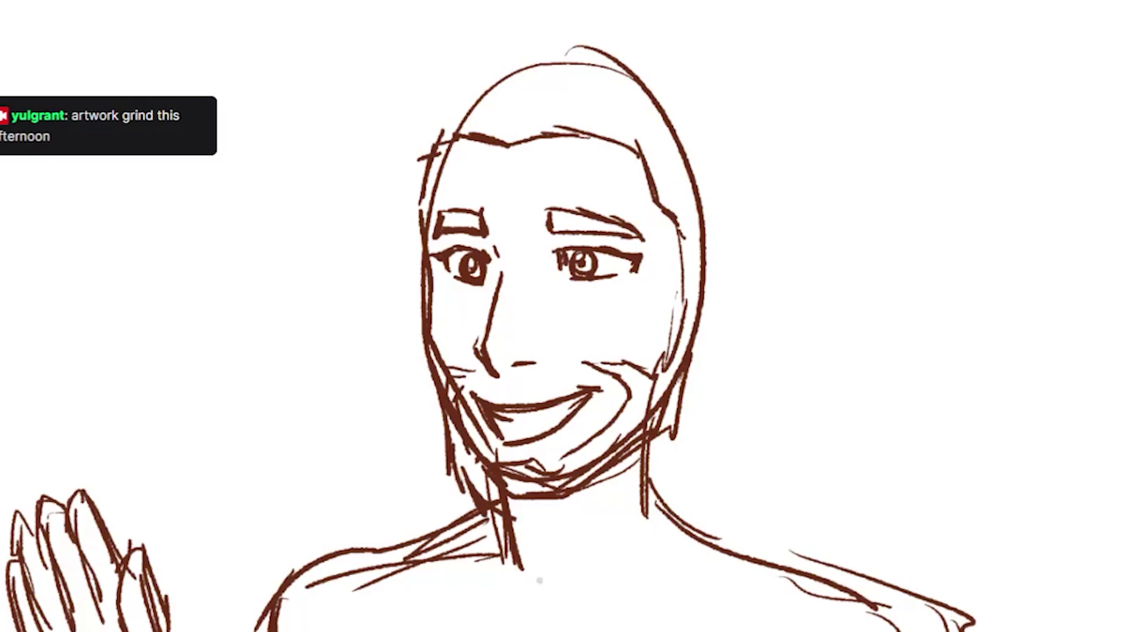
pyautogui.hotkey('ctrl', '-')
# - Lasso the eyes and brows, cut and paste them, then shift and tilt them slightly
pyautogui.scroll(2, 902, 339)
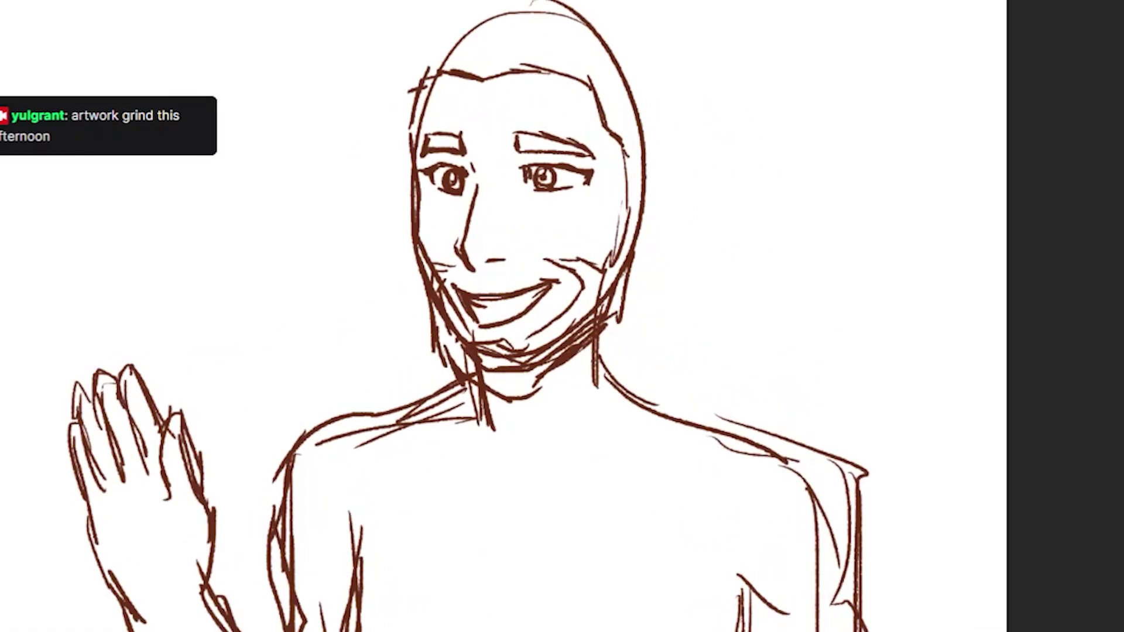
pyautogui.moveTo(612, 186); pyautogui.dragTo(606, 197)
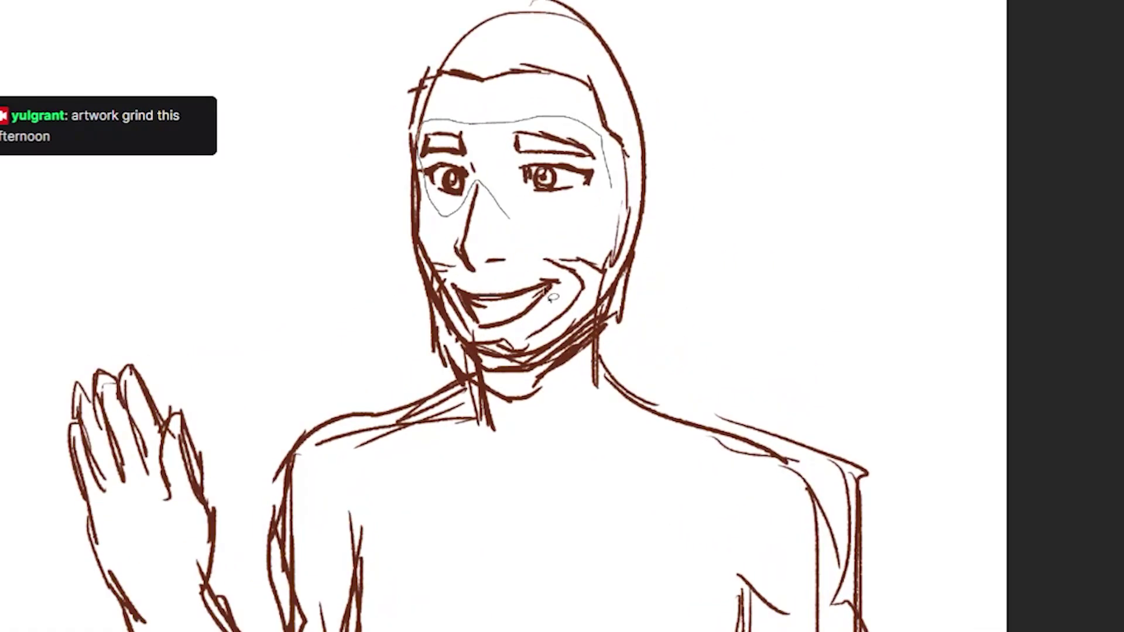
pyautogui.moveTo(557, 176); pyautogui.dragTo(556, 198)
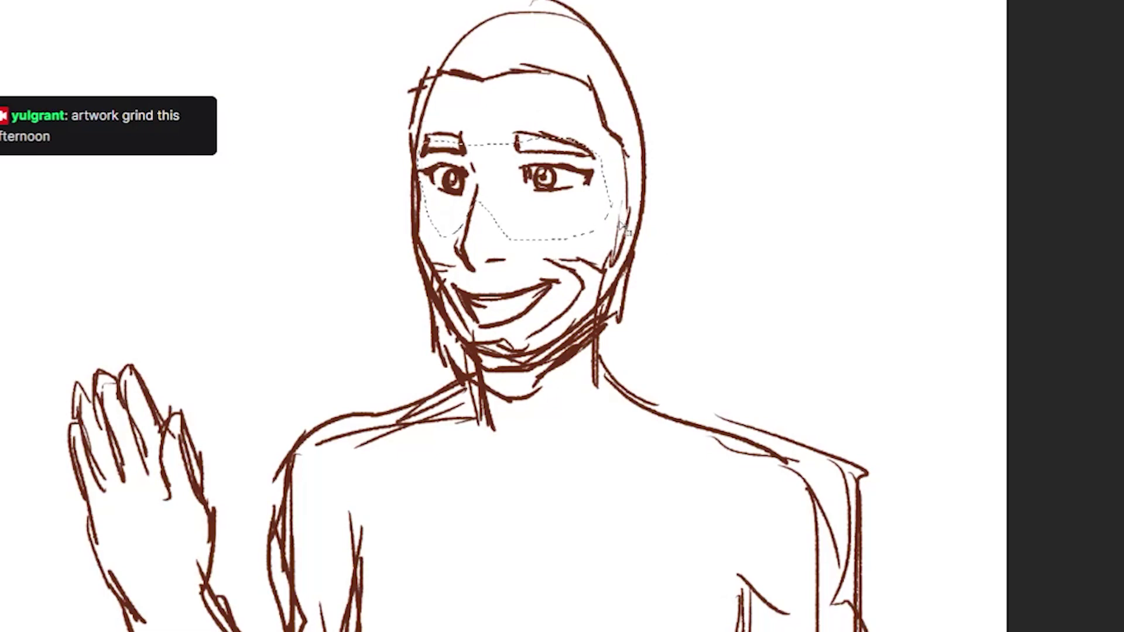
pyautogui.hotkey('ctrl', 'x')
pyautogui.hotkey('ctrl', 'v')
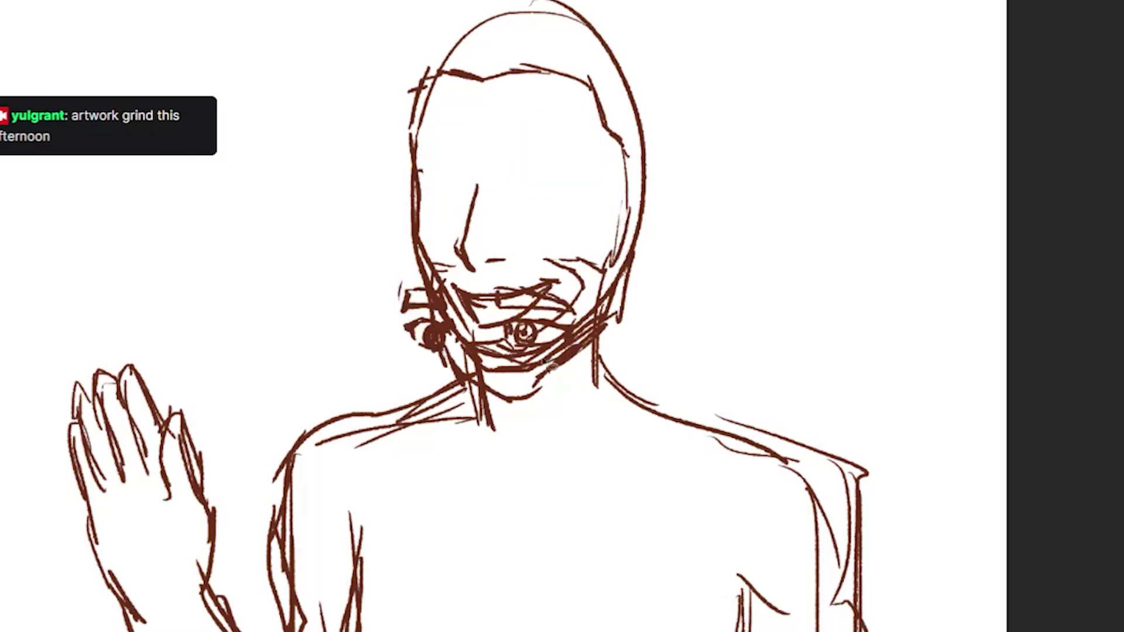
pyautogui.hotkey('ctrl', 't')
pyautogui.moveTo(573, 356)
pyautogui.mouseDown()
pyautogui.moveTo(589, 218)
pyautogui.moveTo(654, 235)
pyautogui.mouseUp()
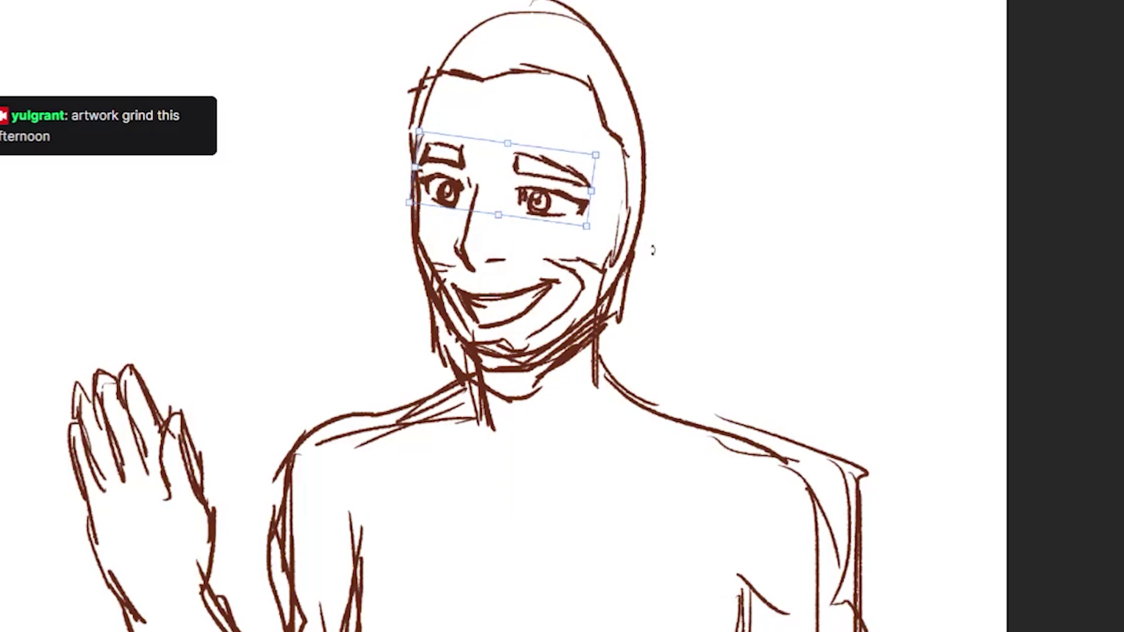
pyautogui.press('Return')
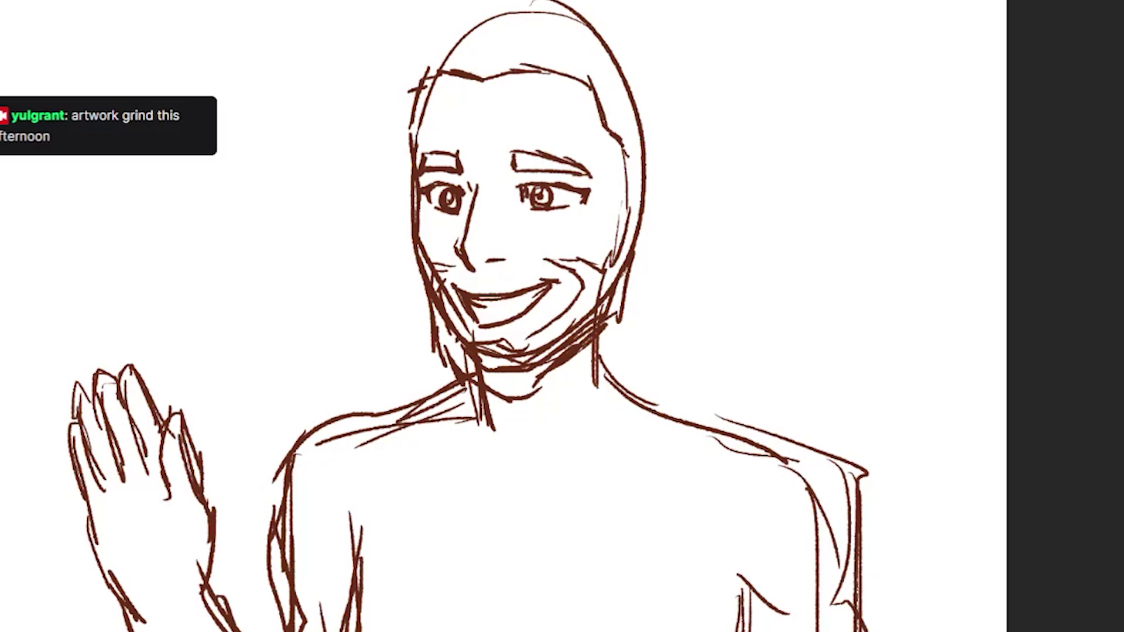
# - Redraw the nose down toward the mouth and the short line beside the left eye
pyautogui.hotkey('ctrl', 'z')
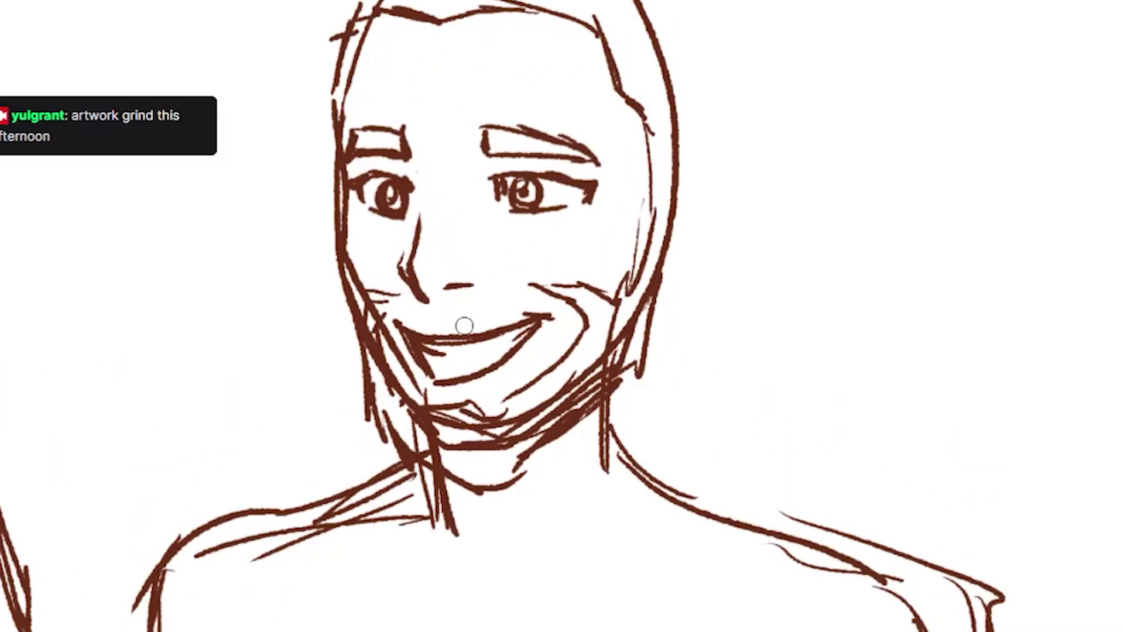
pyautogui.hotkey('ctrl', 'z')
pyautogui.hotkey('ctrl', 'z')
pyautogui.hotkey('ctrl', 'z')
pyautogui.moveTo(423, 160); pyautogui.dragTo(442, 197)
pyautogui.moveTo(438, 214)
pyautogui.mouseDown()
pyautogui.moveTo(409, 279)
pyautogui.moveTo(438, 304)
pyautogui.mouseUp()
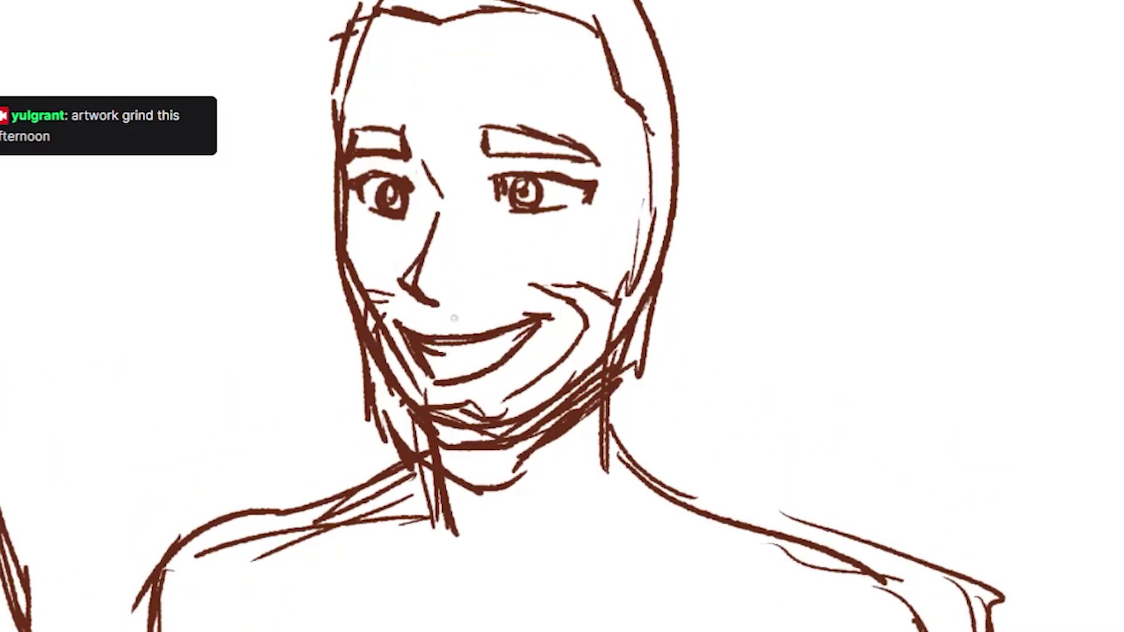
pyautogui.hotkey('ctrl', 'z')
# - Draw the back of the head and an ear on the right side
pyautogui.moveTo(655, 120); pyautogui.dragTo(656, 273)
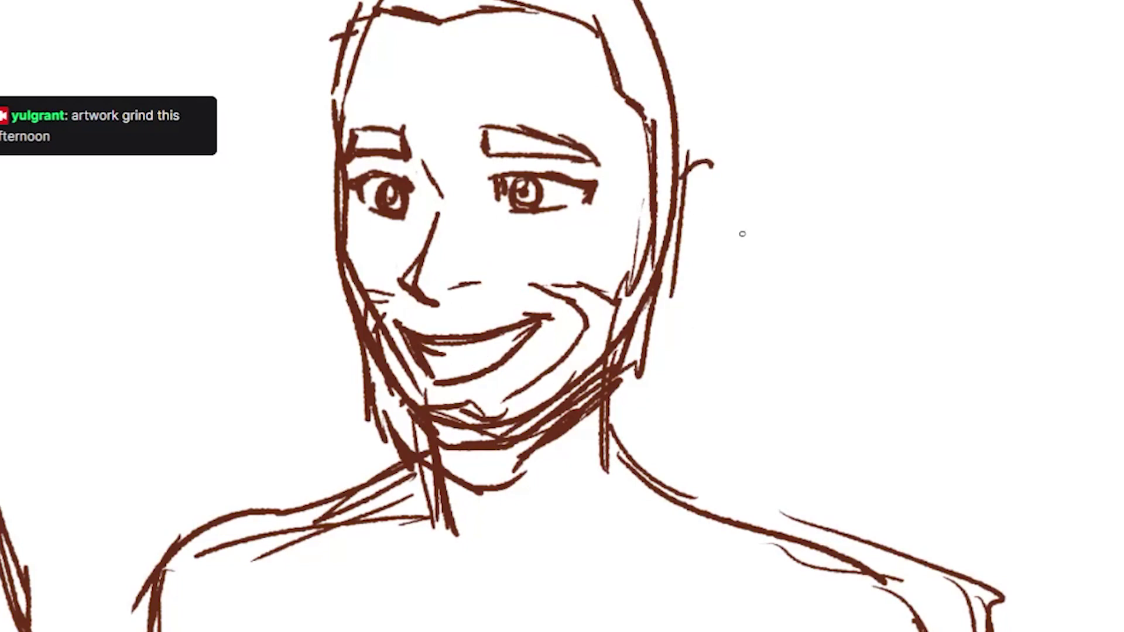
pyautogui.moveTo(685, 163); pyautogui.dragTo(668, 285)
pyautogui.moveTo(702, 184); pyautogui.dragTo(679, 232)
pyautogui.scroll(2, 693, 205)
pyautogui.scroll(1, 693, 204)
# - Add hair strokes over the left, top and right of the head
pyautogui.moveTo(332, 99); pyautogui.dragTo(356, 156)
pyautogui.moveTo(316, 72)
pyautogui.mouseDown()
pyautogui.moveTo(332, 113)
pyautogui.moveTo(379, 26)
pyautogui.mouseUp()
pyautogui.moveTo(344, 63)
pyautogui.mouseDown()
pyautogui.moveTo(585, 5)
pyautogui.moveTo(726, 159)
pyautogui.moveTo(688, 275)
pyautogui.mouseUp()
pyautogui.moveTo(650, 64); pyautogui.dragTo(568, 3)
pyautogui.moveTo(346, 12)
pyautogui.mouseDown()
pyautogui.moveTo(316, 117)
pyautogui.moveTo(304, 120)
pyautogui.mouseUp()
pyautogui.scroll(-2, 521, 316)
pyautogui.moveTo(357, 47); pyautogui.dragTo(328, 172)
pyautogui.scroll(-5, 502, 477)
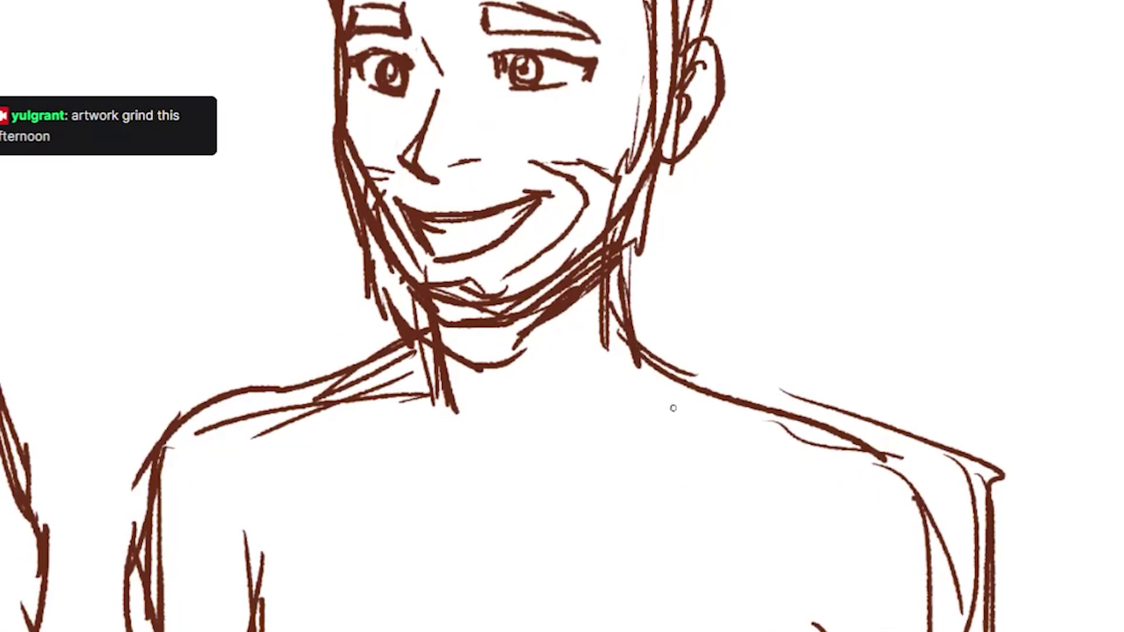
# - Erase the old smile and teeth, then try a new open-mouth smile and erase it
pyautogui.hotkey('ctrl', '-')
pyautogui.hotkey('ctrl', '+')
pyautogui.scroll(1, 578, 344)
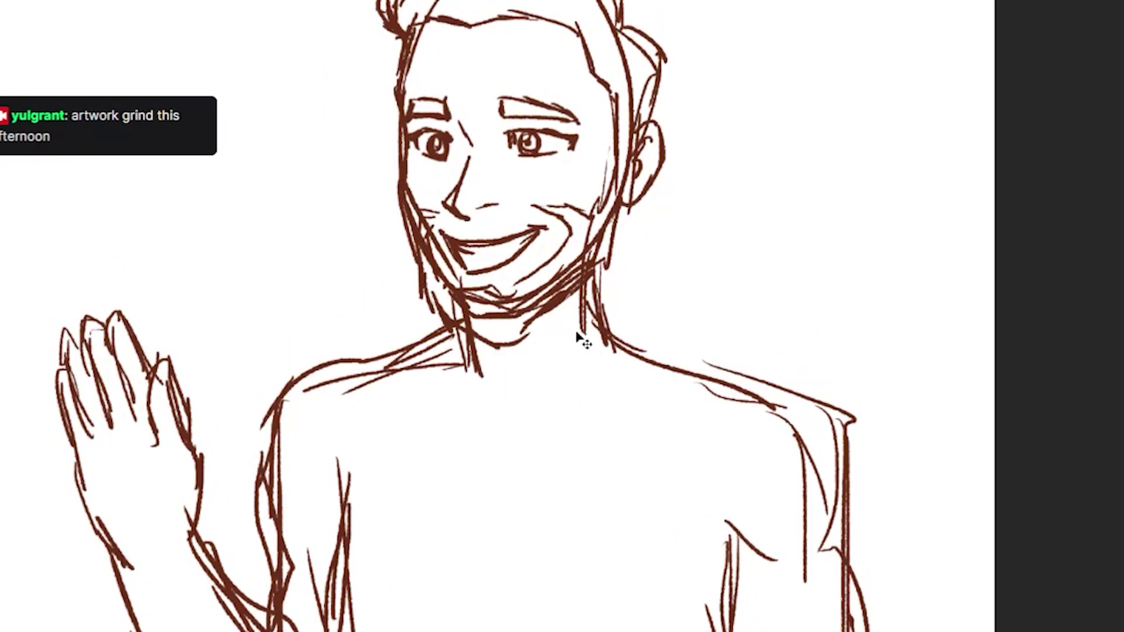
pyautogui.hotkey('ctrl', '+')
pyautogui.moveTo(551, 231)
pyautogui.mouseDown()
pyautogui.moveTo(509, 243)
pyautogui.moveTo(481, 273)
pyautogui.moveTo(427, 284)
pyautogui.mouseUp()
pyautogui.moveTo(430, 230)
pyautogui.mouseDown()
pyautogui.moveTo(520, 222)
pyautogui.moveTo(494, 275)
pyautogui.moveTo(548, 224)
pyautogui.moveTo(494, 269)
pyautogui.mouseUp()
pyautogui.moveTo(492, 231); pyautogui.dragTo(439, 275)
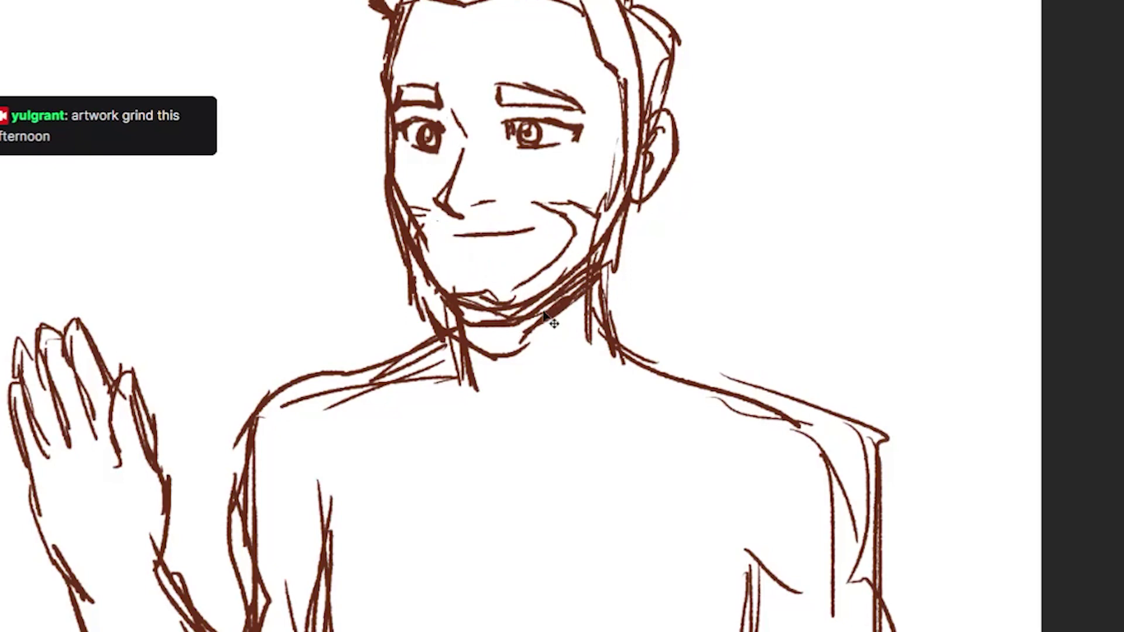
# - Erase the right cheek, jaw and chin, then redraw the jawline and chin with a smaller brush
pyautogui.moveTo(586, 205); pyautogui.dragTo(556, 251)
pyautogui.moveTo(621, 169)
pyautogui.mouseDown()
pyautogui.moveTo(619, 283)
pyautogui.moveTo(517, 354)
pyautogui.moveTo(437, 273)
pyautogui.moveTo(457, 351)
pyautogui.mouseUp()
pyautogui.moveTo(609, 281); pyautogui.dragTo(586, 299)
pyautogui.press('b')
pyautogui.moveTo(634, 196)
pyautogui.mouseDown()
pyautogui.moveTo(621, 247)
pyautogui.moveTo(471, 331)
pyautogui.moveTo(502, 335)
pyautogui.mouseUp()
pyautogui.moveTo(583, 268); pyautogui.dragTo(480, 336)
pyautogui.moveTo(412, 261); pyautogui.dragTo(471, 331)
pyautogui.moveTo(393, 212); pyautogui.dragTo(451, 325)
pyautogui.moveTo(392, 187); pyautogui.dragTo(468, 331)
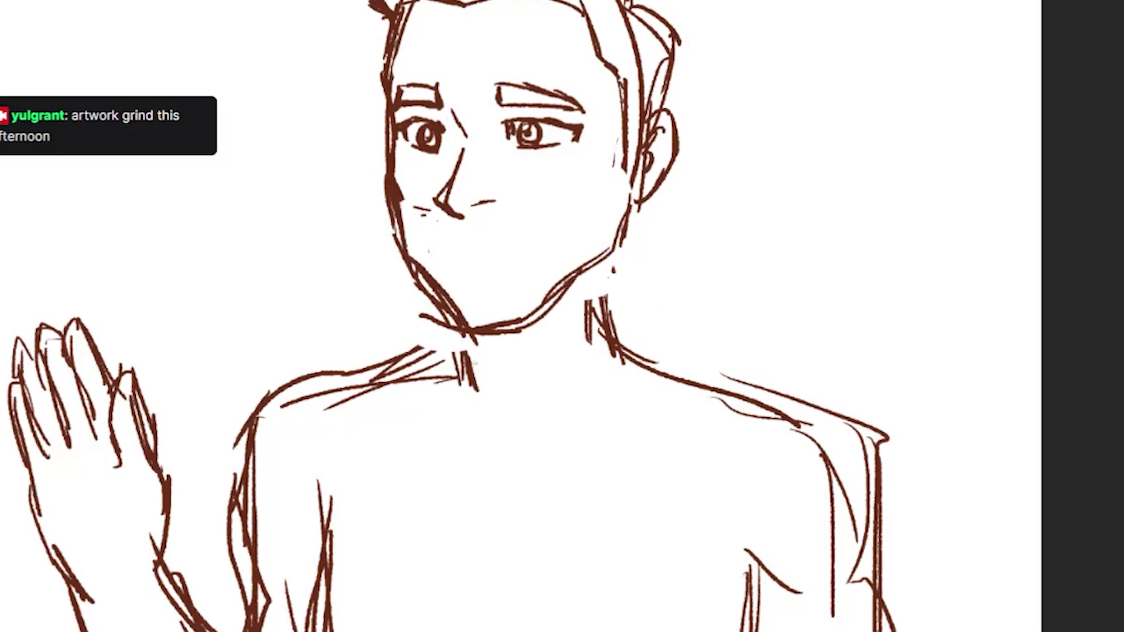
# - Outline the beard band across the lower face, under the nose and along both cheeks
pyautogui.moveTo(531, 206); pyautogui.dragTo(627, 149)
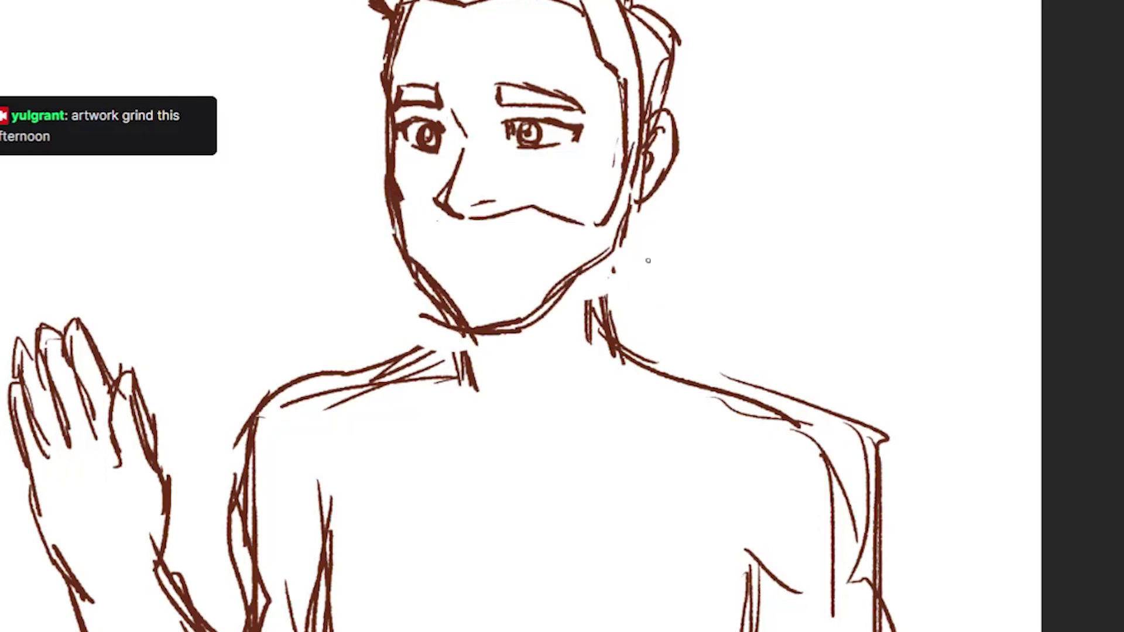
pyautogui.moveTo(625, 193)
pyautogui.mouseDown()
pyautogui.moveTo(547, 243)
pyautogui.moveTo(480, 227)
pyautogui.mouseUp()
pyautogui.moveTo(493, 221)
pyautogui.mouseDown()
pyautogui.moveTo(539, 230)
pyautogui.moveTo(533, 295)
pyautogui.moveTo(520, 301)
pyautogui.mouseUp()
pyautogui.moveTo(469, 271); pyautogui.dragTo(497, 273)
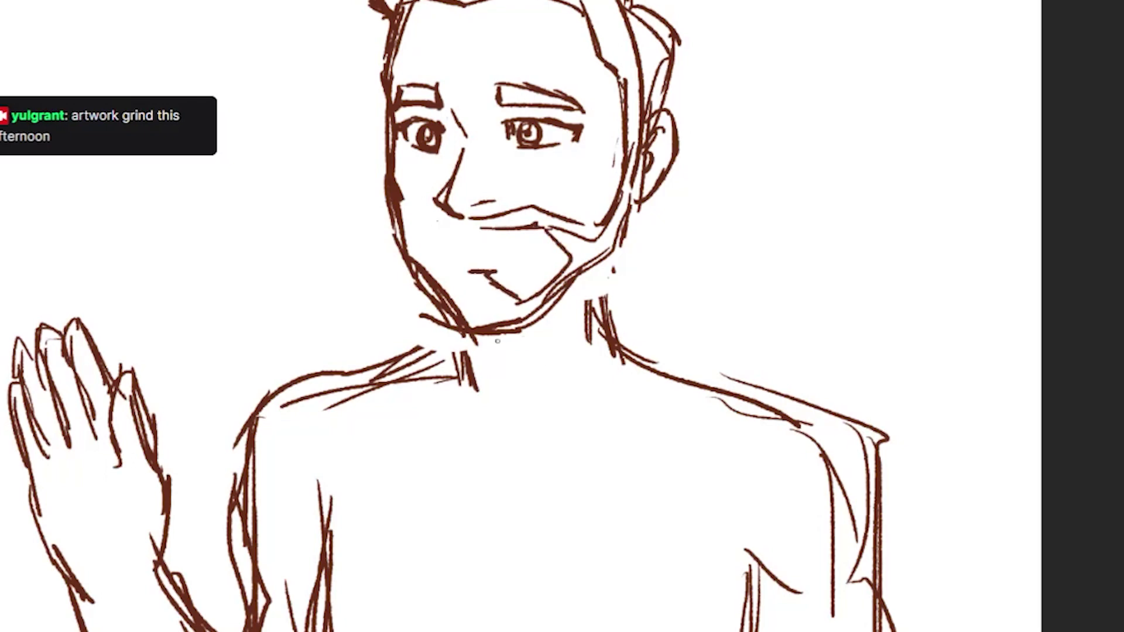
pyautogui.moveTo(421, 211); pyautogui.dragTo(401, 263)
pyautogui.moveTo(455, 224); pyautogui.dragTo(416, 225)
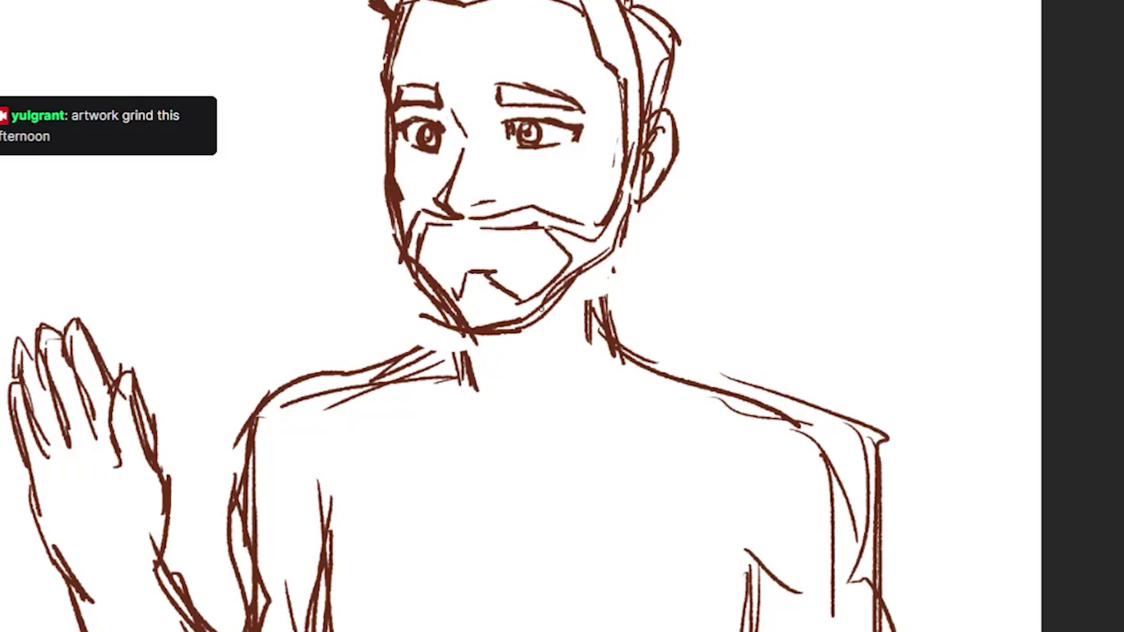
# - Redraw the upper mouth line with a raised middle and add the lower lip
pyautogui.hotkey('ctrl', 'z')
pyautogui.hotkey('ctrl', 'z')
pyautogui.moveTo(576, 225)
pyautogui.mouseDown()
pyautogui.moveTo(541, 205)
pyautogui.moveTo(478, 218)
pyautogui.moveTo(449, 240)
pyautogui.mouseUp()
pyautogui.moveTo(534, 230); pyautogui.dragTo(444, 240)
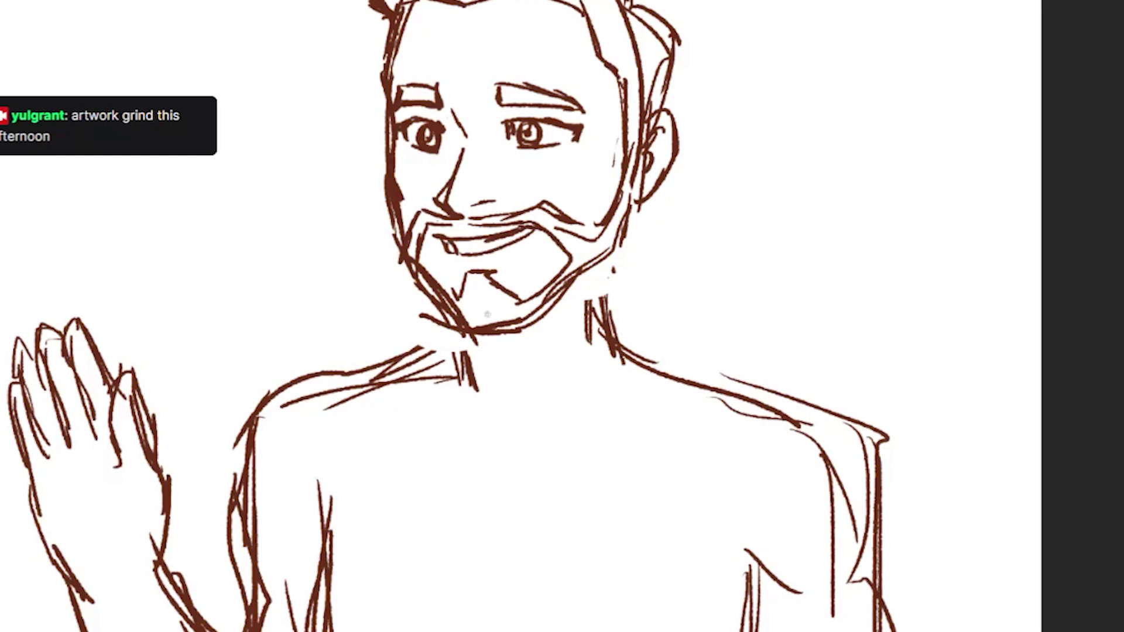
# - Draw the shirt collar, V-neckline and button placket
pyautogui.moveTo(628, 254)
pyautogui.mouseDown()
pyautogui.moveTo(536, 346)
pyautogui.moveTo(626, 295)
pyautogui.mouseUp()
pyautogui.hotkey('ctrl', 'z')
pyautogui.moveTo(597, 298)
pyautogui.mouseDown()
pyautogui.moveTo(682, 337)
pyautogui.moveTo(579, 462)
pyautogui.mouseUp()
pyautogui.moveTo(518, 403); pyautogui.dragTo(577, 465)
pyautogui.moveTo(425, 317)
pyautogui.mouseDown()
pyautogui.moveTo(518, 398)
pyautogui.moveTo(411, 366)
pyautogui.moveTo(457, 352)
pyautogui.mouseUp()
pyautogui.moveTo(498, 410); pyautogui.dragTo(436, 468)
pyautogui.moveTo(419, 363); pyautogui.dragTo(438, 466)
pyautogui.moveTo(492, 422); pyautogui.dragTo(481, 631)
# - Outline the right shoulder and sleeve down to the cuff, with a second placket line and folds
pyautogui.hotkey('ctrl', '-')
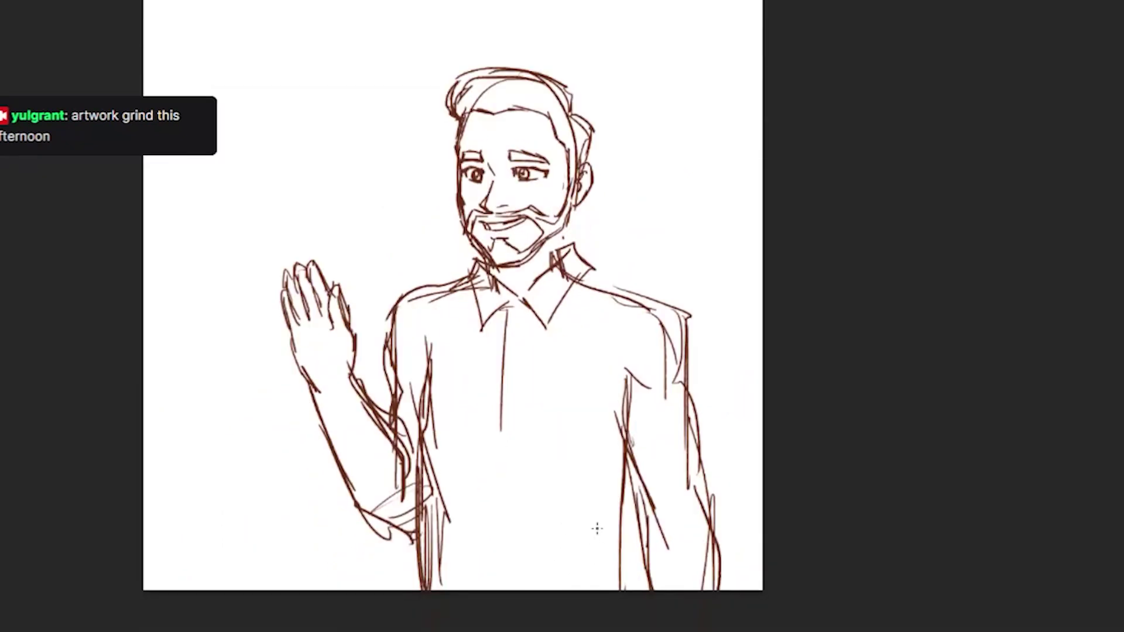
pyautogui.moveTo(594, 529); pyautogui.dragTo(530, 442)
pyautogui.moveTo(517, 228); pyautogui.dragTo(512, 503)
pyautogui.moveTo(592, 186); pyautogui.dragTo(700, 310)
pyautogui.moveTo(700, 241)
pyautogui.mouseDown()
pyautogui.moveTo(691, 342)
pyautogui.moveTo(736, 492)
pyautogui.mouseUp()
pyautogui.moveTo(638, 433)
pyautogui.mouseDown()
pyautogui.moveTo(680, 417)
pyautogui.moveTo(652, 503)
pyautogui.mouseUp()
pyautogui.moveTo(673, 231); pyautogui.dragTo(627, 284)
# - Draw a chest pocket with a V-shaped bottom
pyautogui.moveTo(548, 276); pyautogui.dragTo(606, 280)
pyautogui.moveTo(548, 285)
pyautogui.mouseDown()
pyautogui.moveTo(609, 284)
pyautogui.moveTo(603, 340)
pyautogui.mouseUp()
pyautogui.moveTo(554, 296); pyautogui.dragTo(553, 345)
pyautogui.moveTo(556, 346); pyautogui.dragTo(588, 364)
# - Add left shoulder lines, the waving arm's sleeve and cuff, palm creases and a right-sleeve outline
pyautogui.moveTo(469, 201); pyautogui.dragTo(388, 214)
pyautogui.moveTo(392, 234); pyautogui.dragTo(387, 265)
pyautogui.moveTo(372, 280); pyautogui.dragTo(408, 279)
pyautogui.moveTo(375, 287)
pyautogui.mouseDown()
pyautogui.moveTo(375, 303)
pyautogui.moveTo(301, 314)
pyautogui.mouseUp()
pyautogui.moveTo(299, 310)
pyautogui.mouseDown()
pyautogui.moveTo(353, 417)
pyautogui.moveTo(433, 445)
pyautogui.mouseUp()
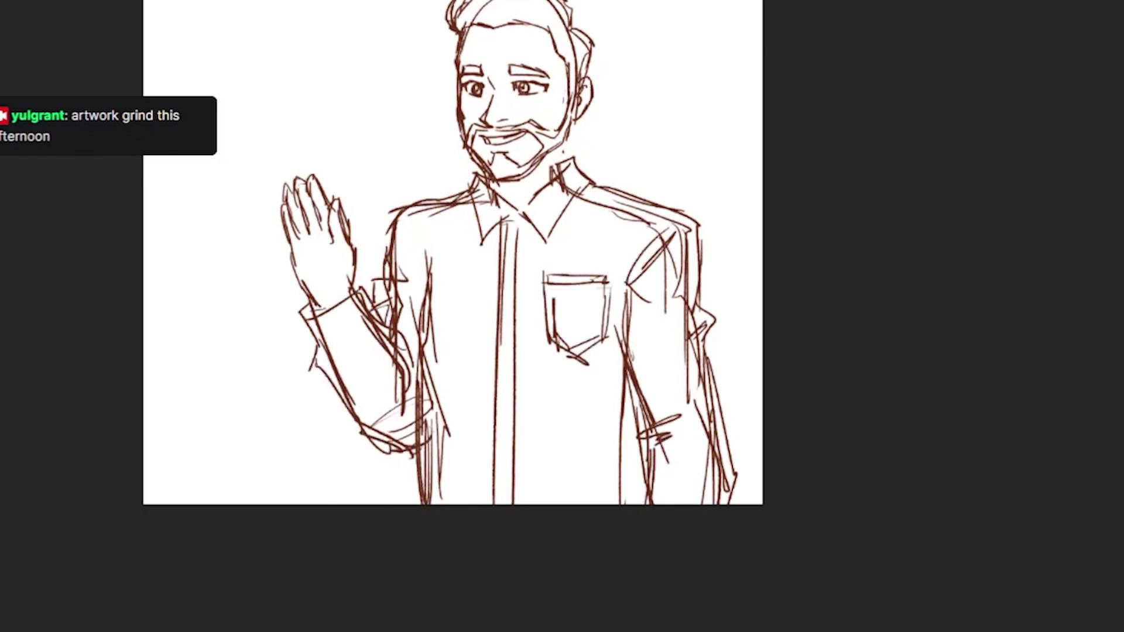
pyautogui.moveTo(312, 245); pyautogui.dragTo(322, 253)
pyautogui.moveTo(715, 314); pyautogui.dragTo(740, 491)
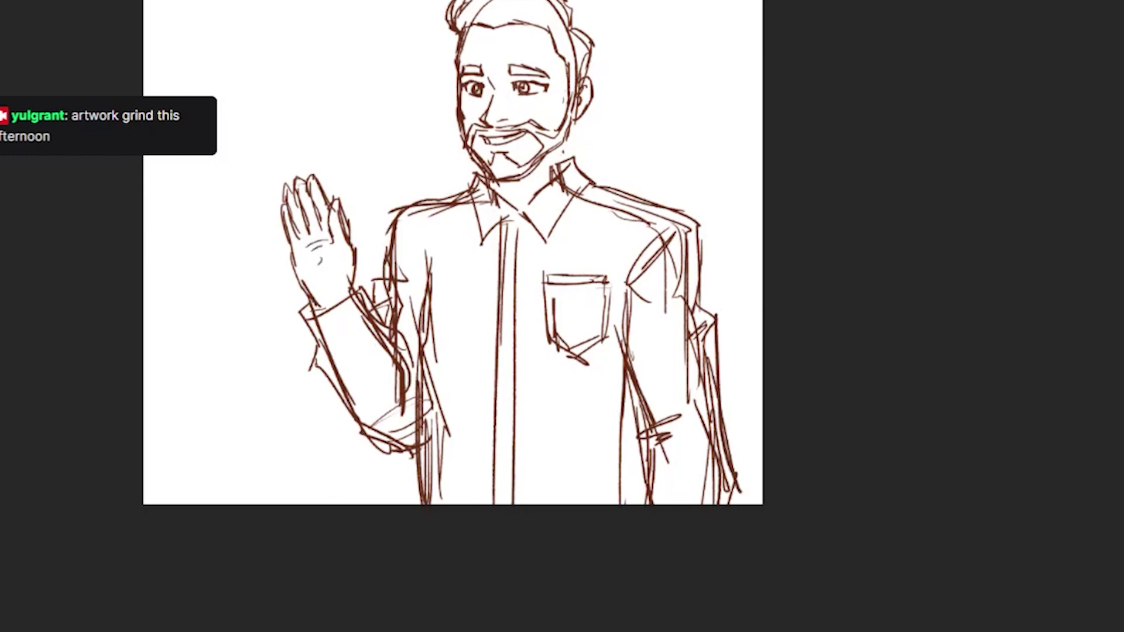
# - Fade the sketch lighter and ink the left edge of the face
pyautogui.press('5')
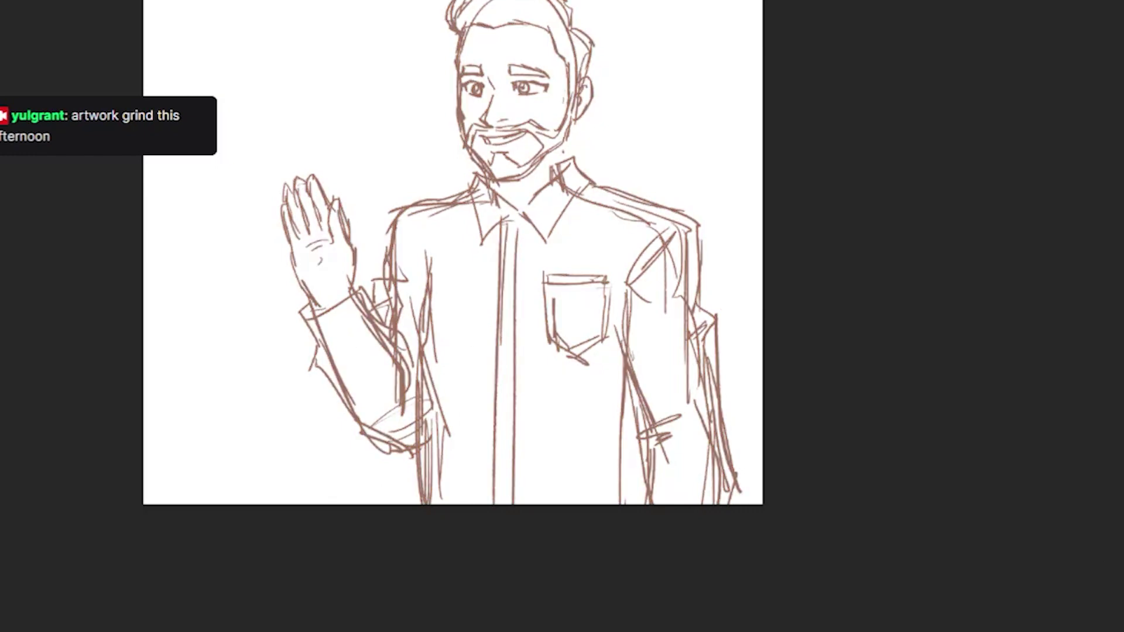
pyautogui.scroll(3, 503, 600)
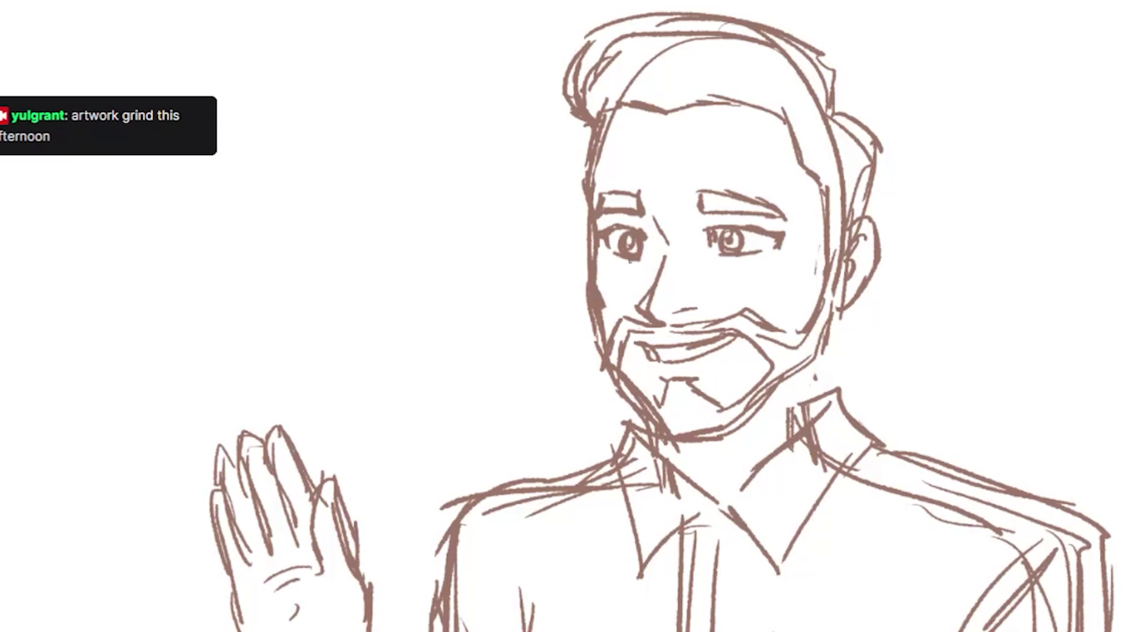
pyautogui.moveTo(607, 113); pyautogui.dragTo(586, 208)
pyautogui.moveTo(590, 251); pyautogui.dragTo(594, 327)
pyautogui.hotkey('ctrl', 'z')
pyautogui.moveTo(592, 244); pyautogui.dragTo(603, 355)
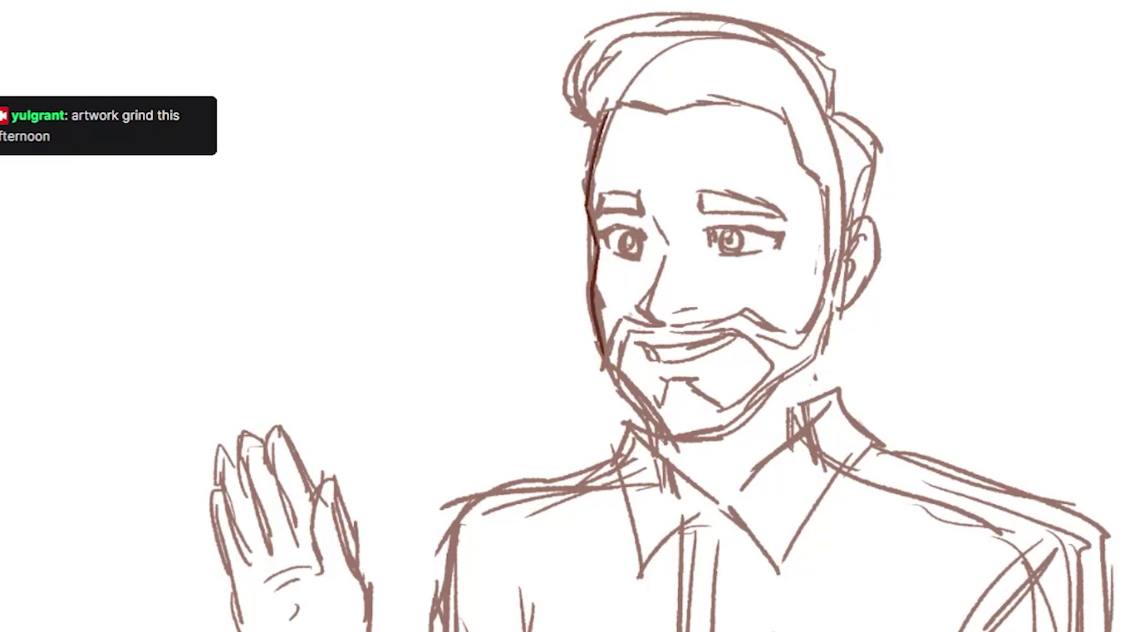
# - Ink both eyebrows and the right eye's upper and lower lids
pyautogui.moveTo(701, 212); pyautogui.dragTo(771, 192)
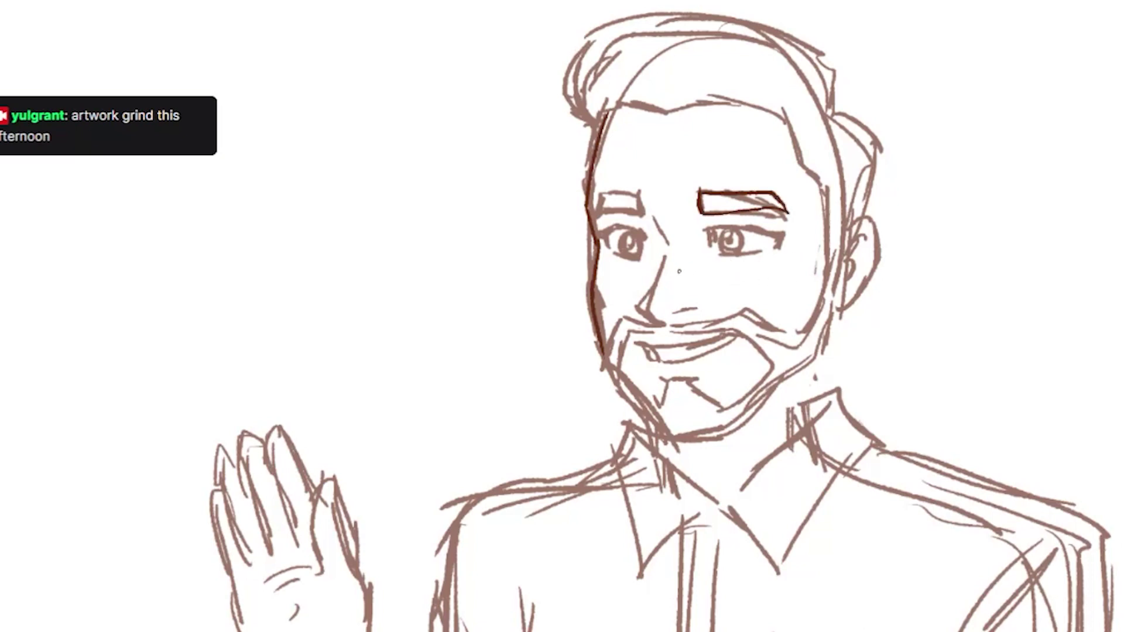
pyautogui.moveTo(595, 197); pyautogui.dragTo(784, 234)
pyautogui.hotkey('ctrl', 'z')
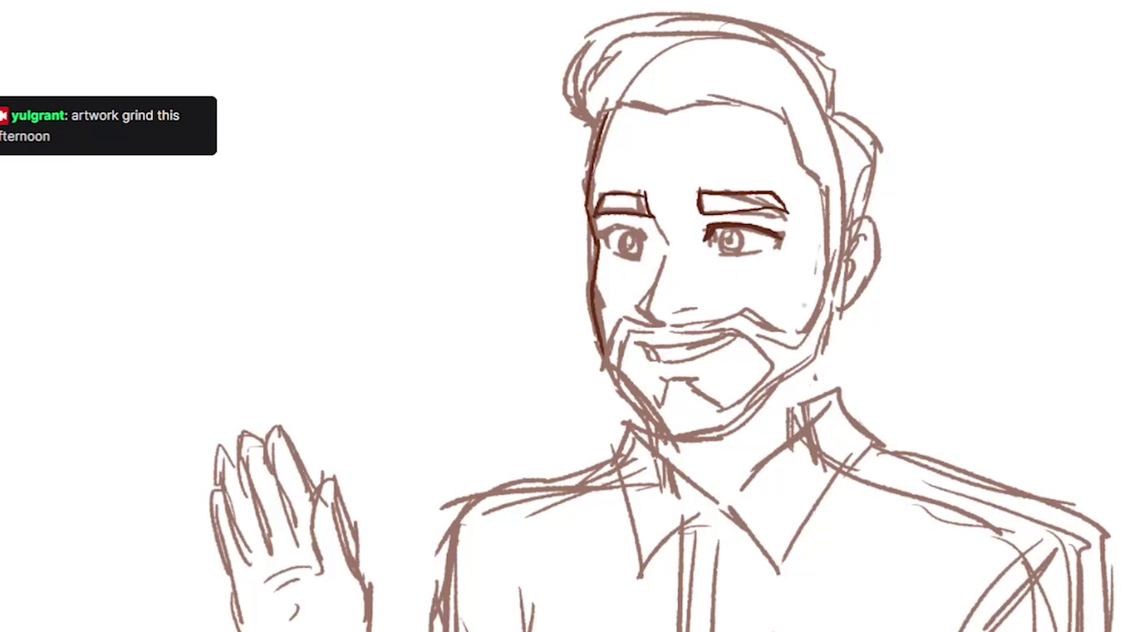
pyautogui.moveTo(713, 256); pyautogui.dragTo(761, 254)
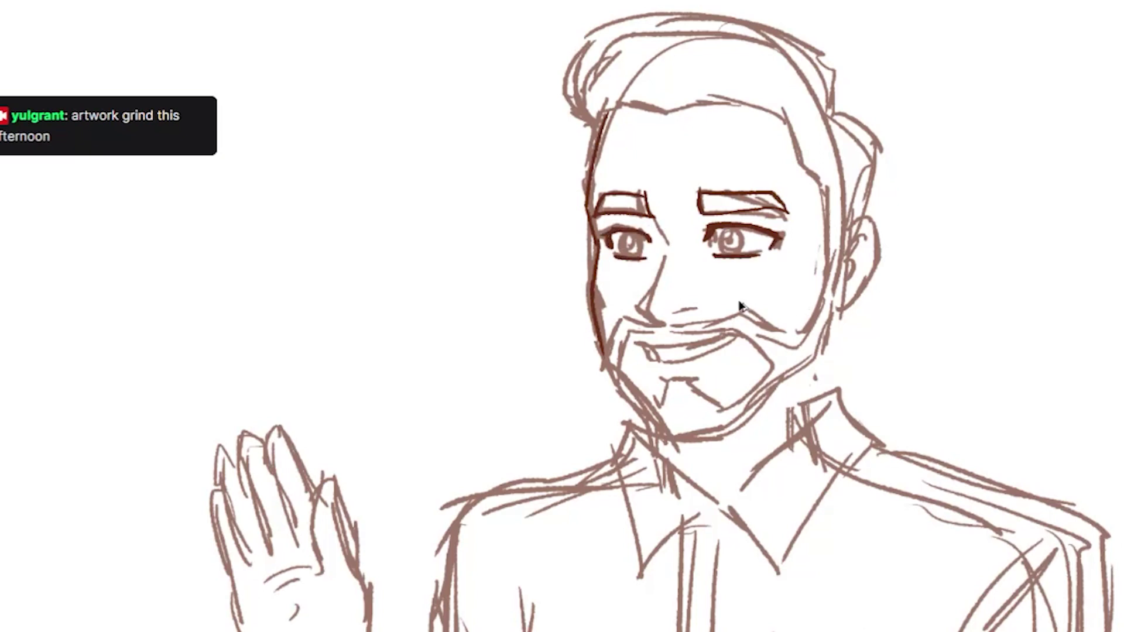
pyautogui.scroll(2, 740, 306)
# - Ink the right side of the face, the mustache's upper edge and the left cheek
pyautogui.moveTo(752, 2)
pyautogui.mouseDown()
pyautogui.moveTo(794, 225)
pyautogui.moveTo(764, 274)
pyautogui.moveTo(641, 243)
pyautogui.moveTo(521, 249)
pyautogui.moveTo(571, 246)
pyautogui.mouseUp()
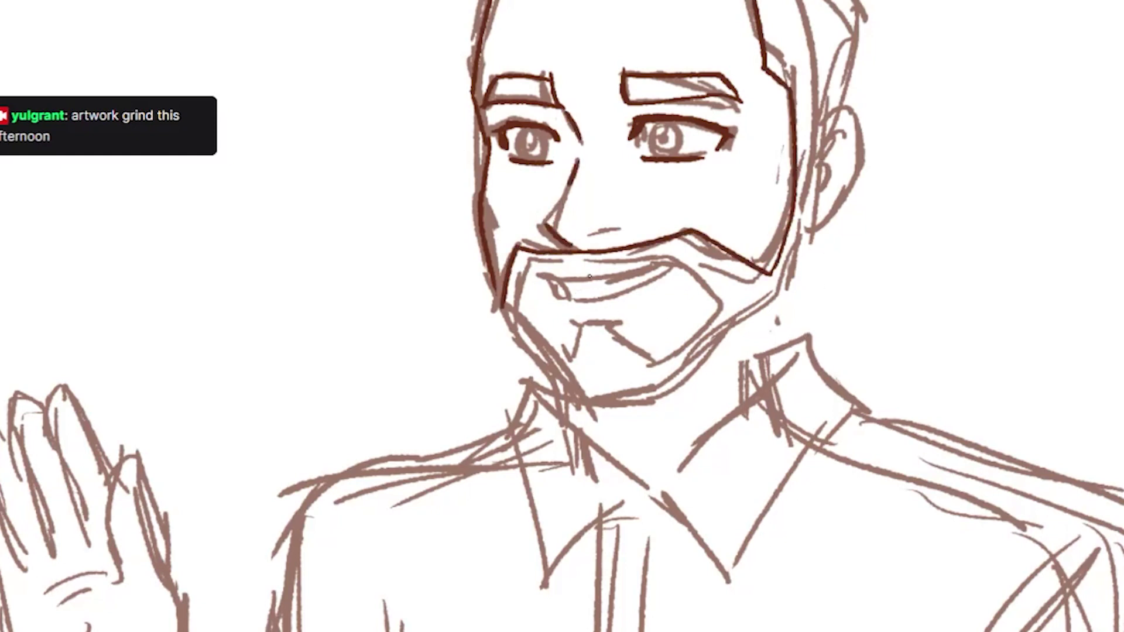
pyautogui.hotkey('ctrl', 'z')
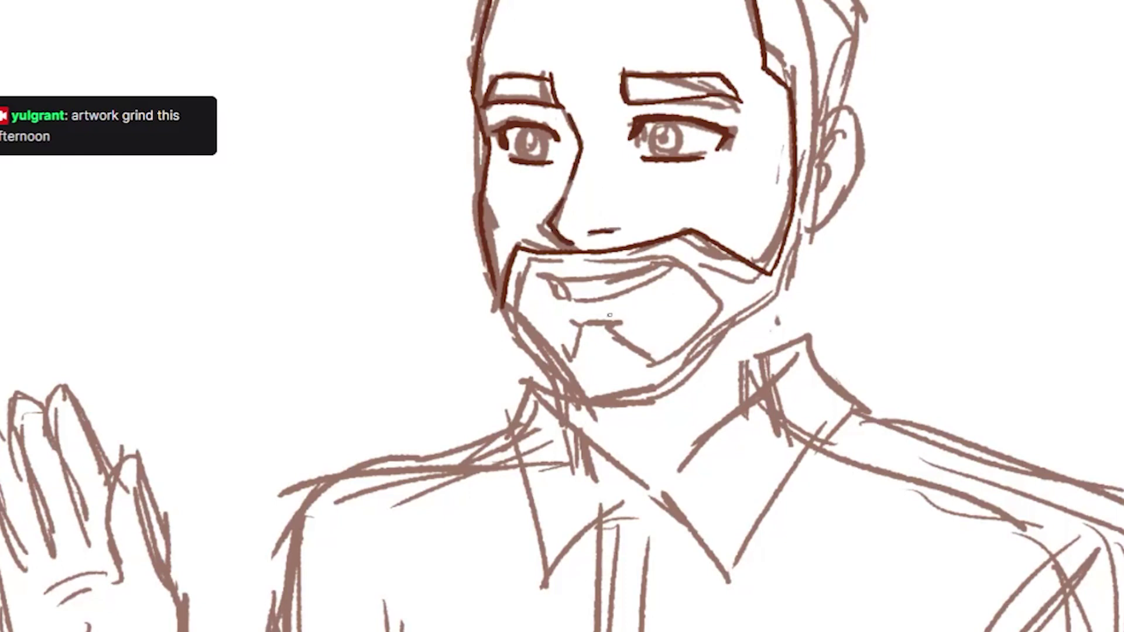
pyautogui.hotkey('ctrl', 'z')
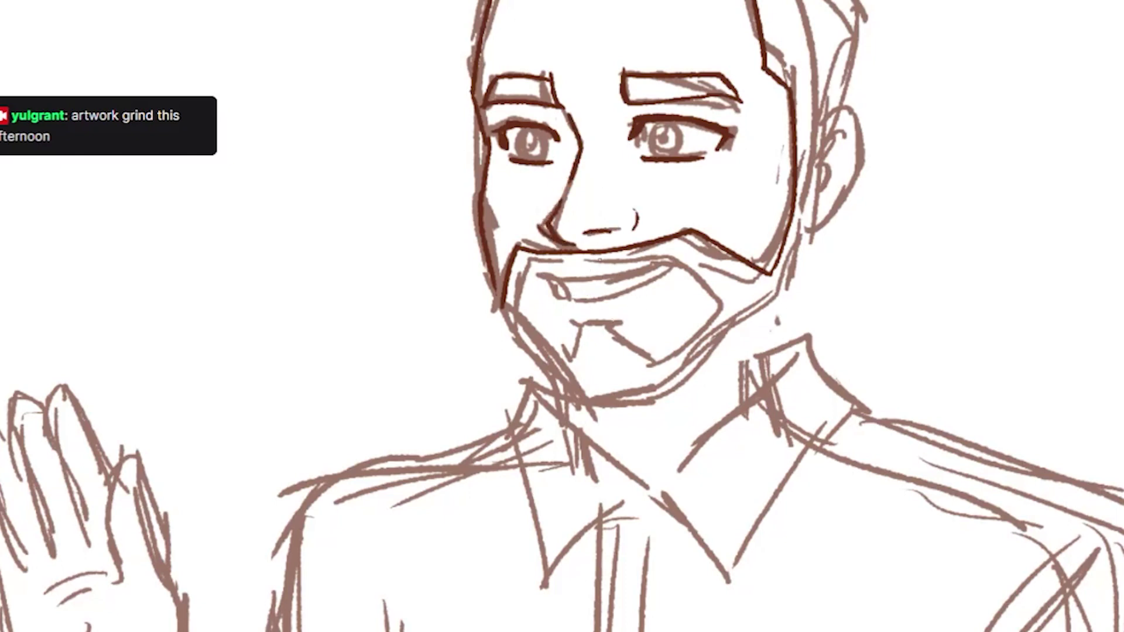
pyautogui.moveTo(586, 264); pyautogui.dragTo(729, 325)
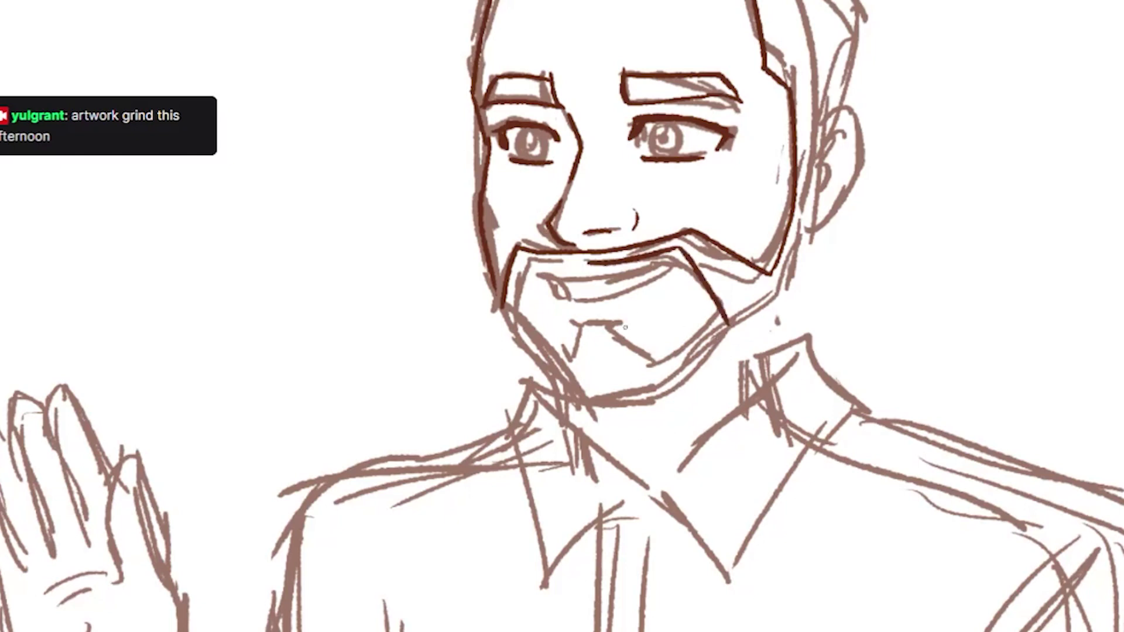
pyautogui.moveTo(588, 265); pyautogui.dragTo(524, 337)
# - Ink the smiling mouth, lower lip, mouth corner and chin lines
pyautogui.moveTo(672, 263)
pyautogui.mouseDown()
pyautogui.moveTo(546, 280)
pyautogui.moveTo(681, 270)
pyautogui.mouseUp()
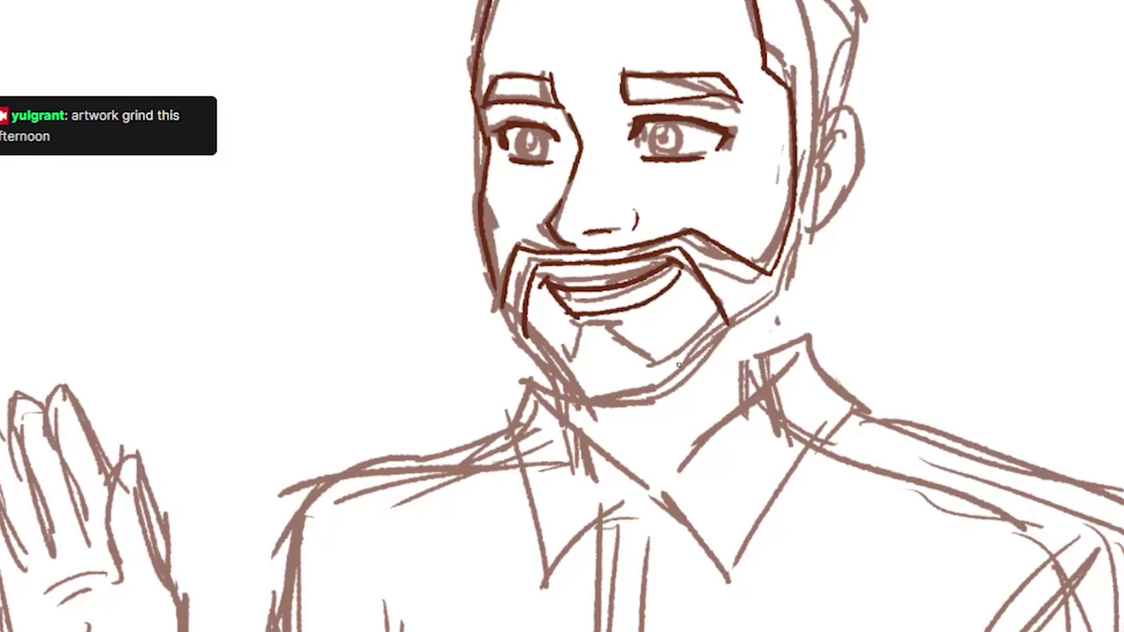
pyautogui.hotkey('ctrl', 'z')
pyautogui.moveTo(576, 319); pyautogui.dragTo(678, 264)
pyautogui.moveTo(584, 338); pyautogui.dragTo(637, 336)
pyautogui.moveTo(585, 340); pyautogui.dragTo(566, 380)
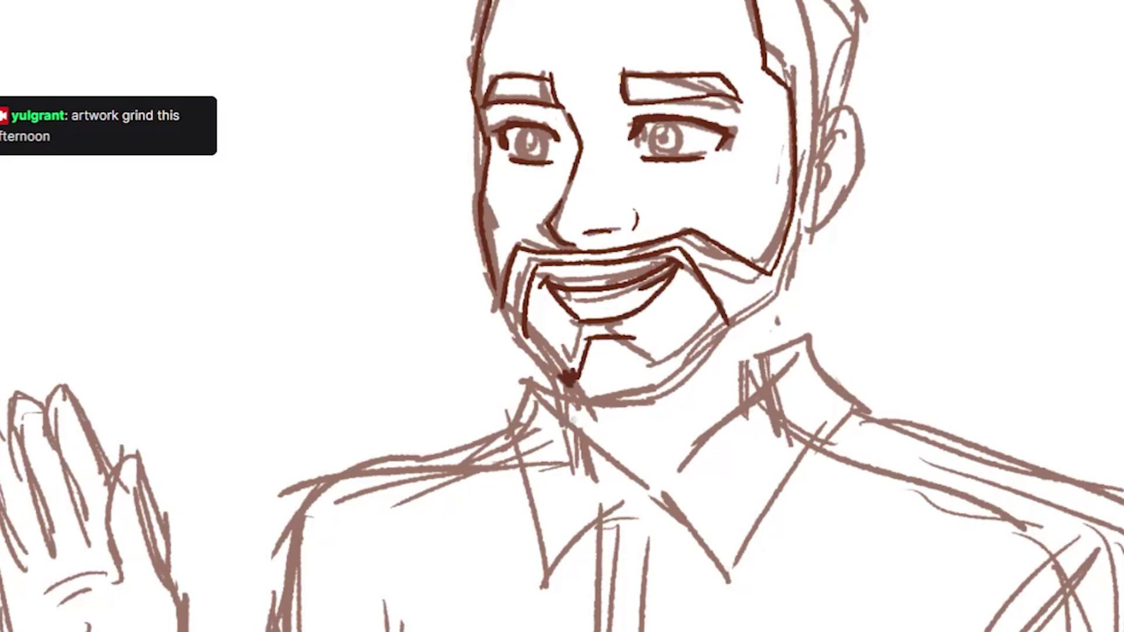
# - Ink the lower edge of the beard as a short jaw line from the chin
pyautogui.moveTo(609, 338)
pyautogui.mouseDown()
pyautogui.moveTo(726, 321)
pyautogui.moveTo(674, 358)
pyautogui.moveTo(727, 321)
pyautogui.mouseUp()
pyautogui.hotkey('ctrl', 'z')
pyautogui.hotkey('ctrl', 'z')
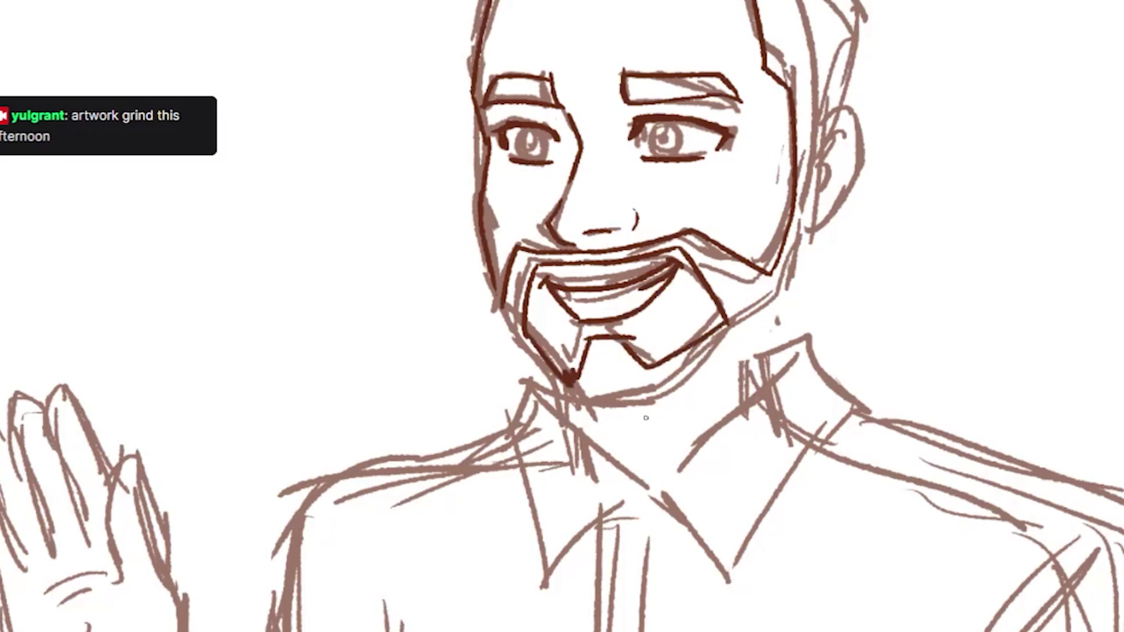
pyautogui.hotkey('ctrl', 'z')
pyautogui.moveTo(609, 337); pyautogui.dragTo(726, 321)
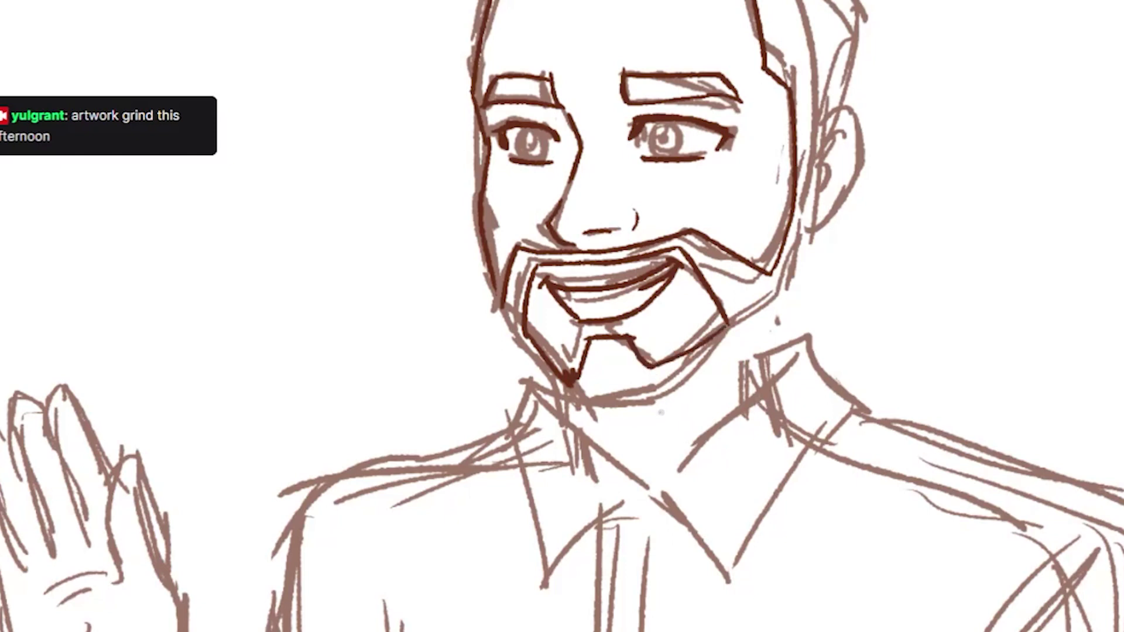
pyautogui.hotkey('ctrl', 'z')
pyautogui.moveTo(649, 368); pyautogui.dragTo(728, 323)
# - Ink the right face edge down to the neck and the beard's left jaw line
pyautogui.moveTo(823, 121); pyautogui.dragTo(814, 272)
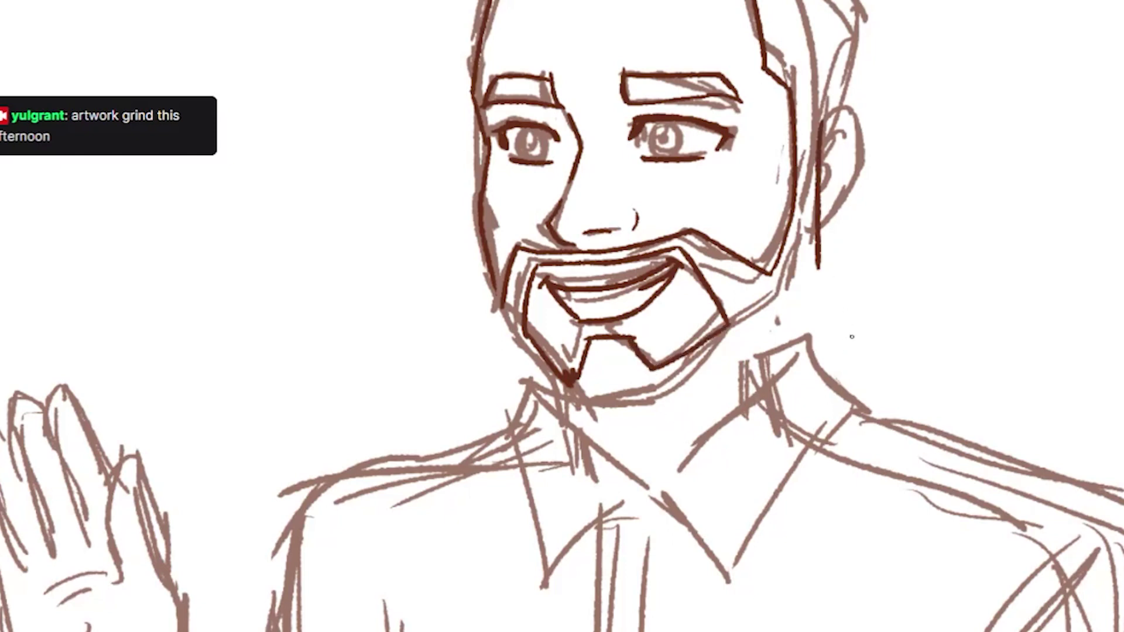
pyautogui.hotkey('ctrl', 'z')
pyautogui.moveTo(821, 126)
pyautogui.mouseDown()
pyautogui.moveTo(804, 310)
pyautogui.moveTo(709, 385)
pyautogui.moveTo(577, 417)
pyautogui.mouseUp()
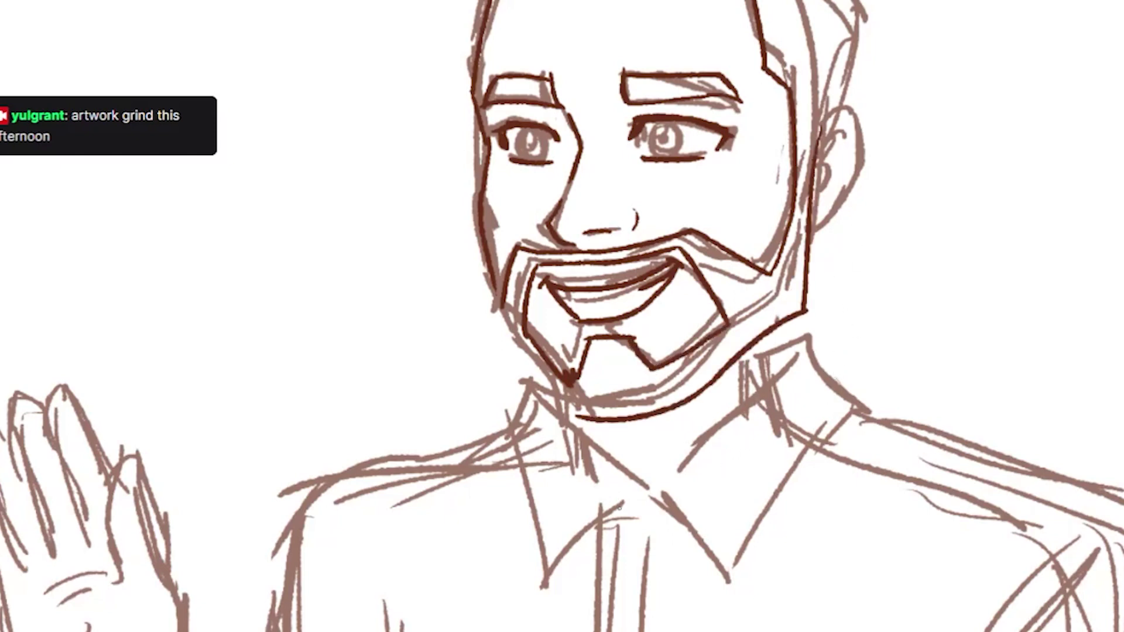
pyautogui.moveTo(496, 279); pyautogui.dragTo(577, 440)
pyautogui.hotkey('ctrl', 'z')
pyautogui.hotkey('ctrl', 'z')
pyautogui.moveTo(497, 280); pyautogui.dragTo(585, 418)
# - Ink the right ear with inner detail and hair strokes on the right side
pyautogui.scroll(-3, 1093, 535)
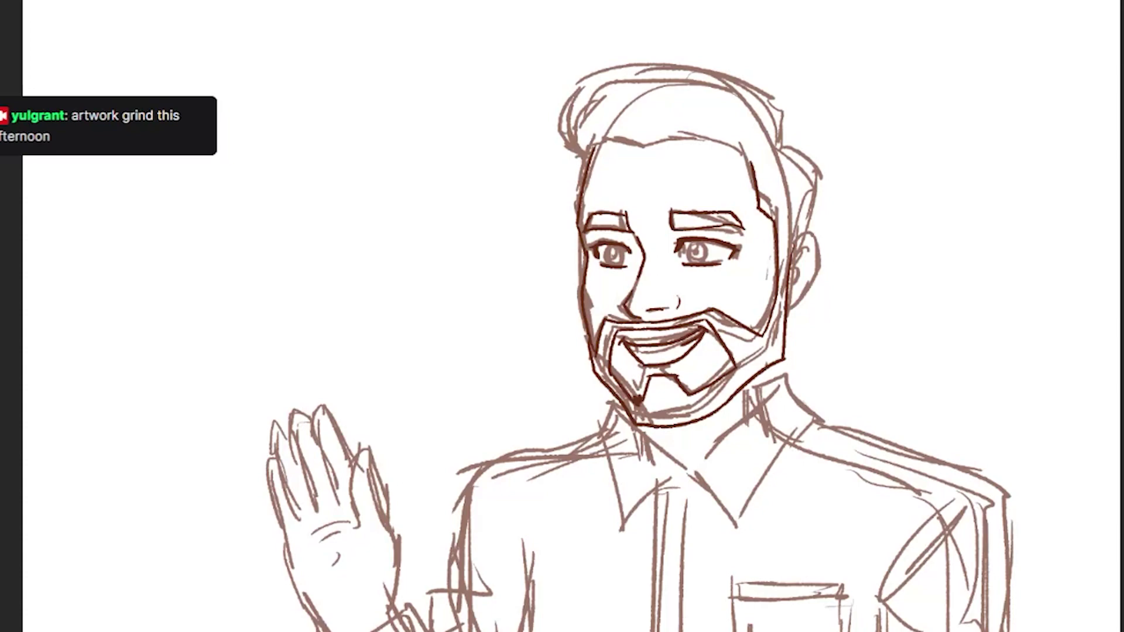
pyautogui.scroll(2, 853, 363)
pyautogui.scroll(2, 840, 364)
pyautogui.moveTo(752, 258)
pyautogui.mouseDown()
pyautogui.moveTo(813, 263)
pyautogui.moveTo(743, 371)
pyautogui.mouseUp()
pyautogui.moveTo(793, 249)
pyautogui.mouseDown()
pyautogui.moveTo(761, 301)
pyautogui.moveTo(758, 351)
pyautogui.mouseUp()
pyautogui.moveTo(735, 53); pyautogui.dragTo(767, 223)
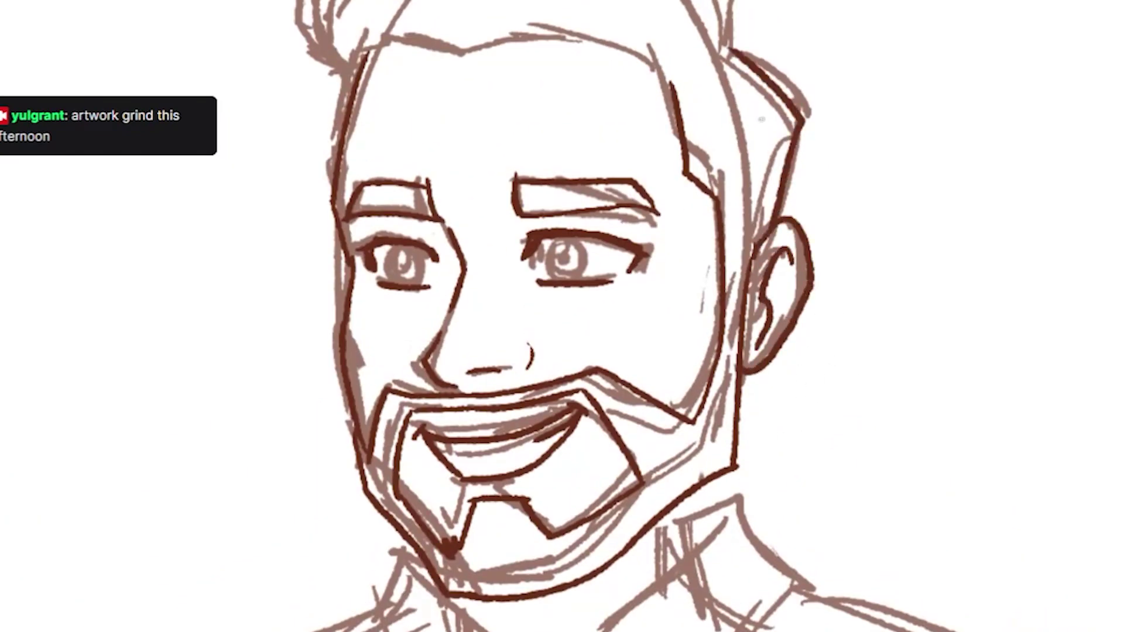
pyautogui.moveTo(729, 0); pyautogui.dragTo(735, 50)
# - Ink the arc over the top of the hair and the hair's left side
pyautogui.scroll(3, 703, 201)
pyautogui.moveTo(332, 68); pyautogui.dragTo(732, 134)
pyautogui.hotkey('ctrl', 'z')
pyautogui.hotkey('ctrl', 'z')
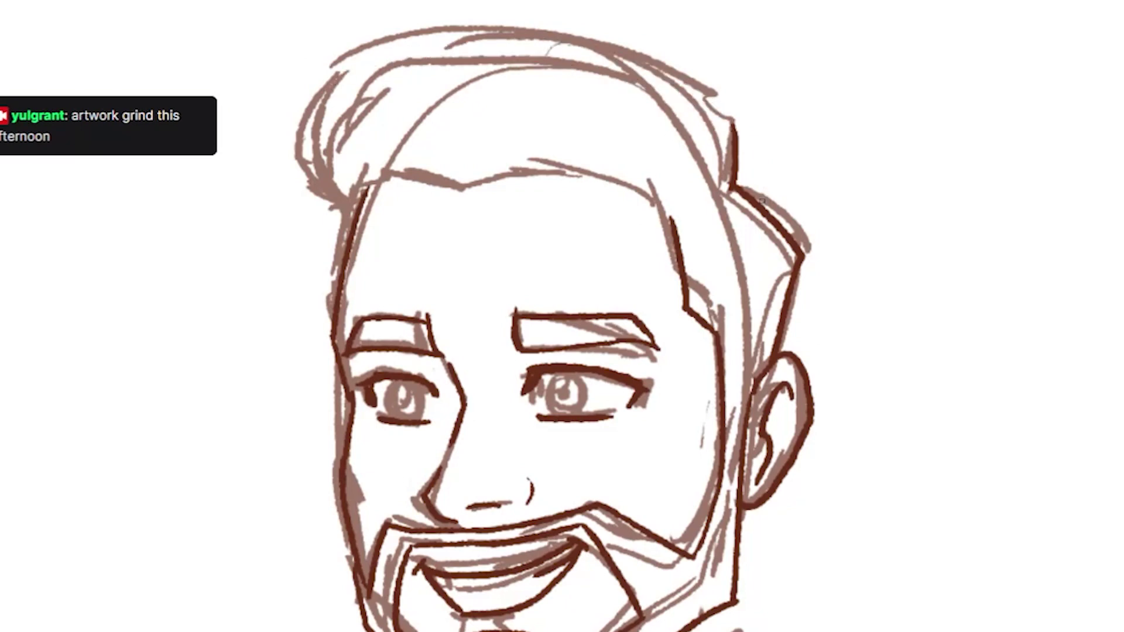
pyautogui.moveTo(332, 67); pyautogui.dragTo(733, 133)
pyautogui.moveTo(316, 93); pyautogui.dragTo(350, 206)
# - Ink the hairline across the forehead and a diagonal forelock stroke
pyautogui.hotkey('ctrl', 'z')
pyautogui.moveTo(331, 73); pyautogui.dragTo(368, 185)
pyautogui.moveTo(474, 187); pyautogui.dragTo(561, 167)
pyautogui.moveTo(376, 126)
pyautogui.mouseDown()
pyautogui.moveTo(464, 181)
pyautogui.moveTo(551, 168)
pyautogui.moveTo(459, 190)
pyautogui.mouseUp()
pyautogui.hotkey('ctrl', 'z')
pyautogui.hotkey('ctrl', 'z')
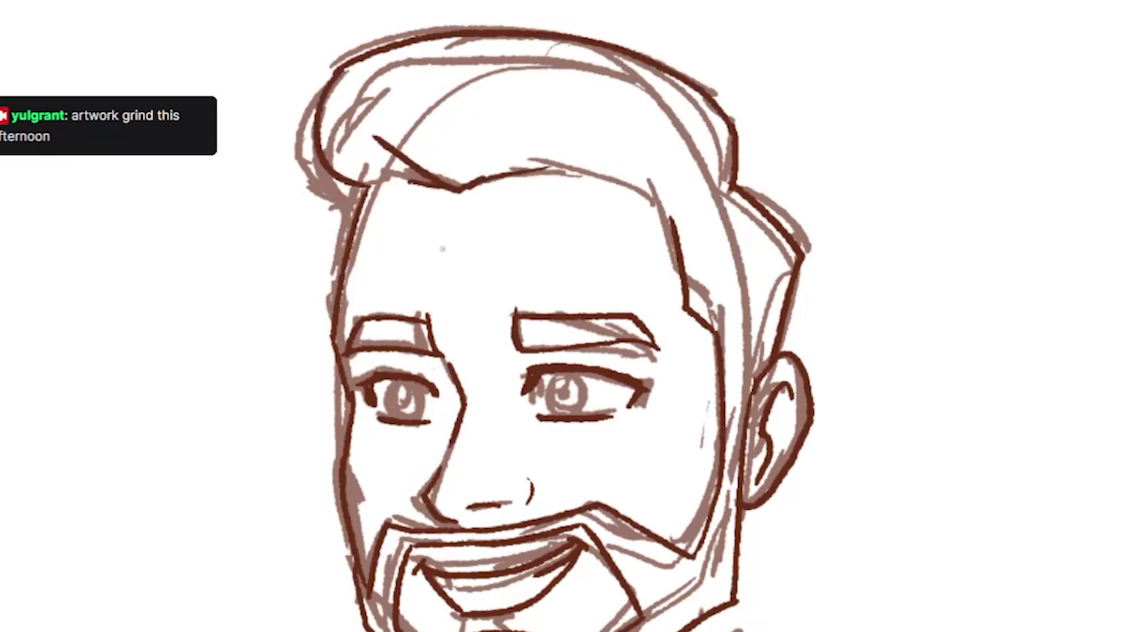
pyautogui.moveTo(367, 186)
pyautogui.mouseDown()
pyautogui.moveTo(655, 196)
pyautogui.moveTo(681, 251)
pyautogui.mouseUp()
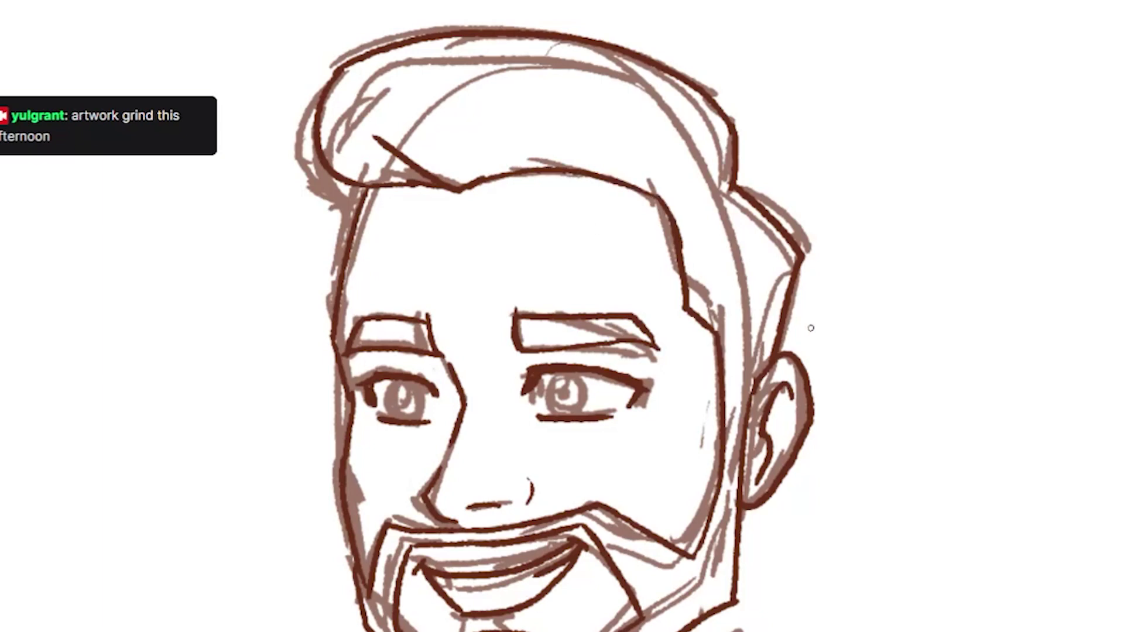
# - Draw the curved forelock strands at the hair's upper left
pyautogui.moveTo(388, 60); pyautogui.dragTo(367, 114)
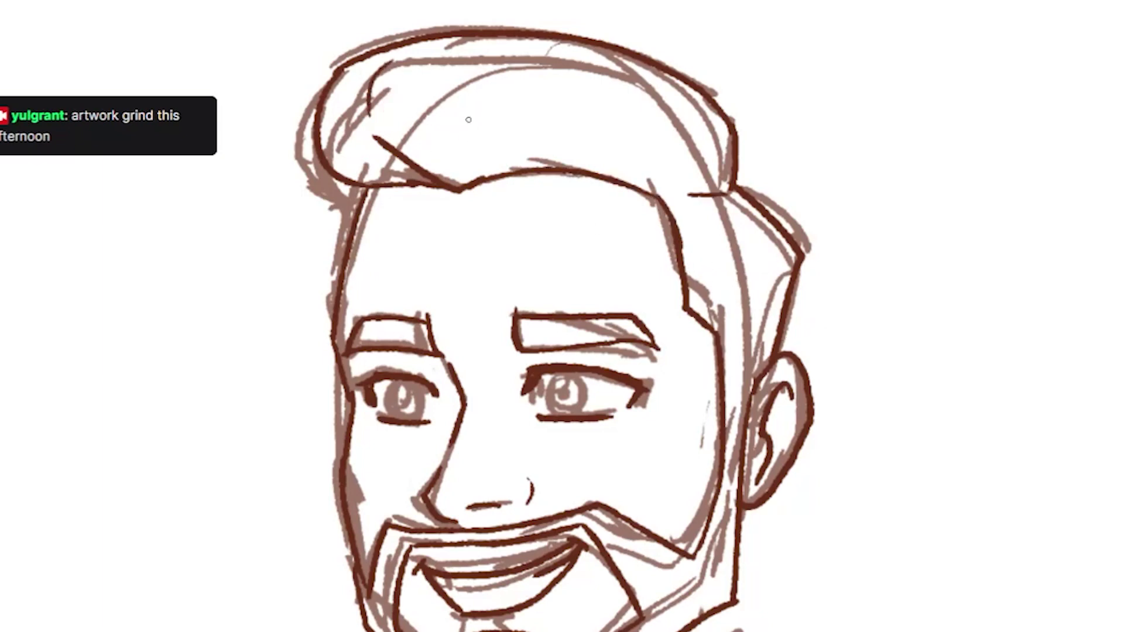
pyautogui.moveTo(446, 52)
pyautogui.mouseDown()
pyautogui.moveTo(401, 123)
pyautogui.moveTo(423, 174)
pyautogui.mouseUp()
pyautogui.hotkey('ctrl', 'z')
pyautogui.hotkey('ctrl', 'z')
pyautogui.hotkey('ctrl', 'z')
pyautogui.moveTo(355, 117); pyautogui.dragTo(426, 182)
pyautogui.hotkey('ctrl', 'z')
pyautogui.moveTo(360, 97)
pyautogui.mouseDown()
pyautogui.moveTo(413, 183)
pyautogui.moveTo(380, 177)
pyautogui.mouseUp()
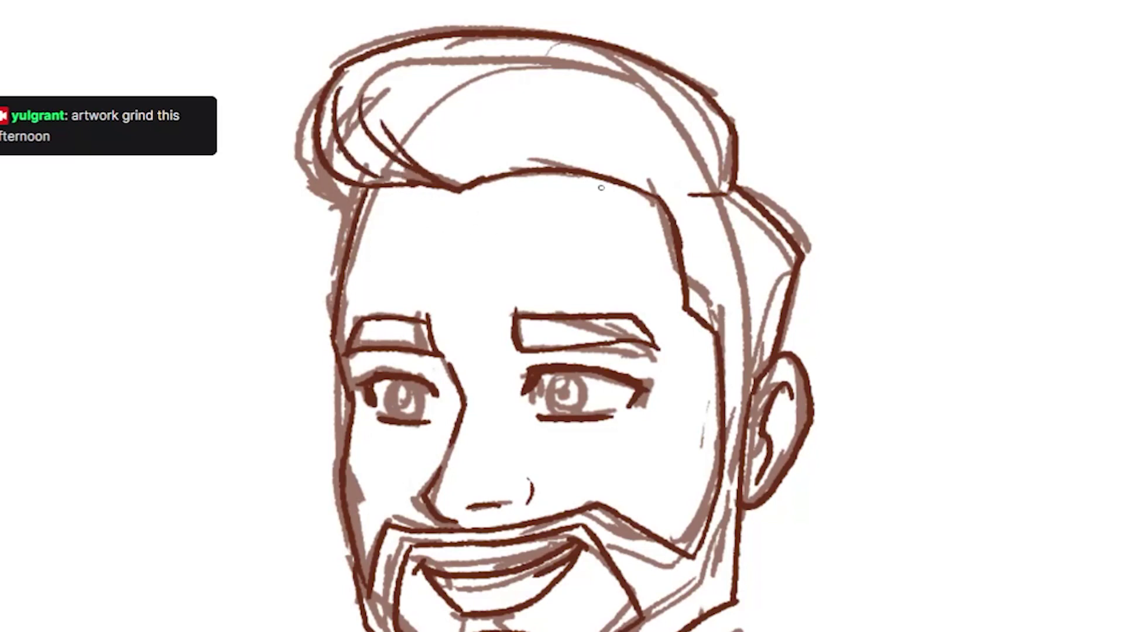
# - Add five curved strands across the top of the hair
pyautogui.moveTo(513, 72); pyautogui.dragTo(466, 173)
pyautogui.moveTo(434, 56); pyautogui.dragTo(431, 147)
pyautogui.moveTo(565, 72); pyautogui.dragTo(516, 141)
pyautogui.moveTo(604, 94); pyautogui.dragTo(551, 132)
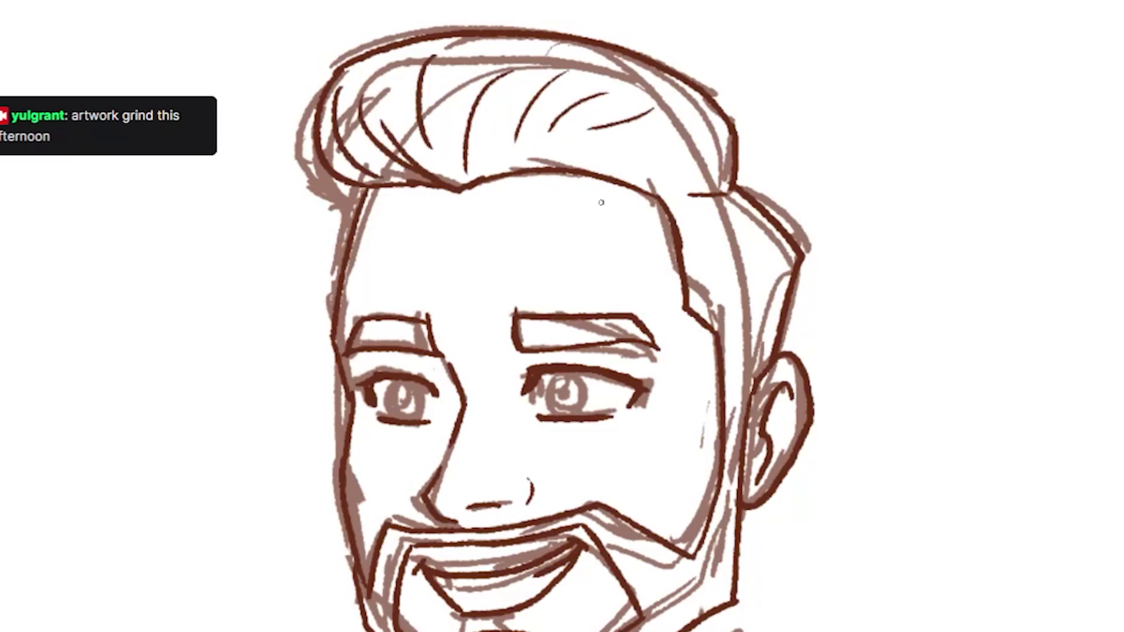
pyautogui.moveTo(670, 122); pyautogui.dragTo(589, 138)
pyautogui.scroll(-3, 562, 316)
# - Remove a stray chin line and shift the whole drawing down with Ctrl+T
pyautogui.scroll(-3, 563, 317)
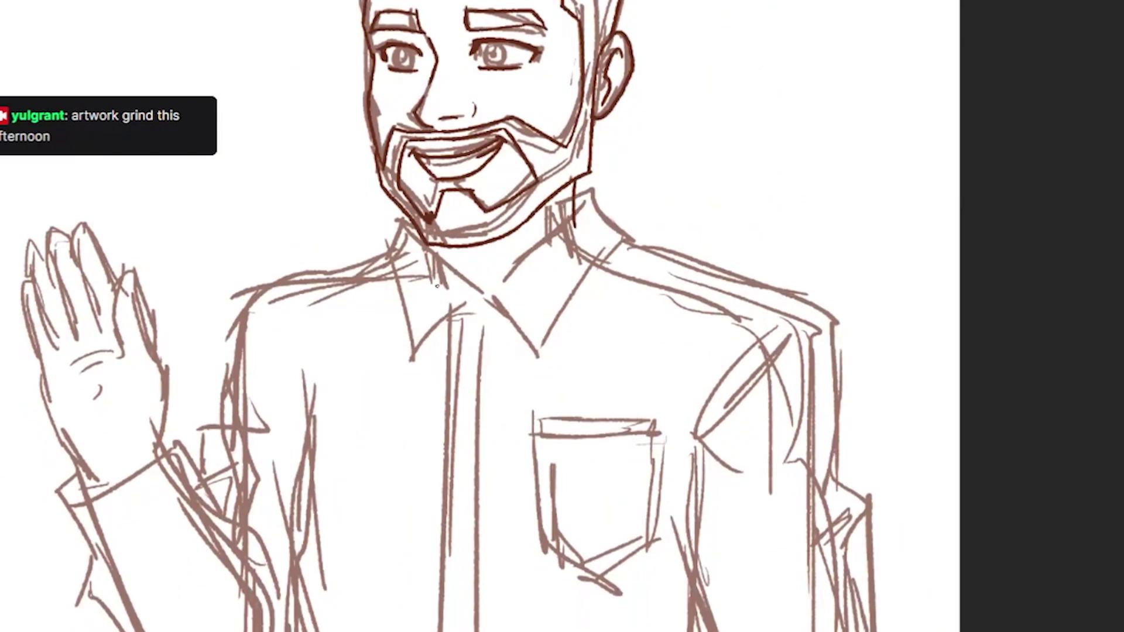
pyautogui.moveTo(417, 216); pyautogui.dragTo(413, 273)
pyautogui.hotkey('ctrl', 'z')
pyautogui.scroll(-2, 483, 331)
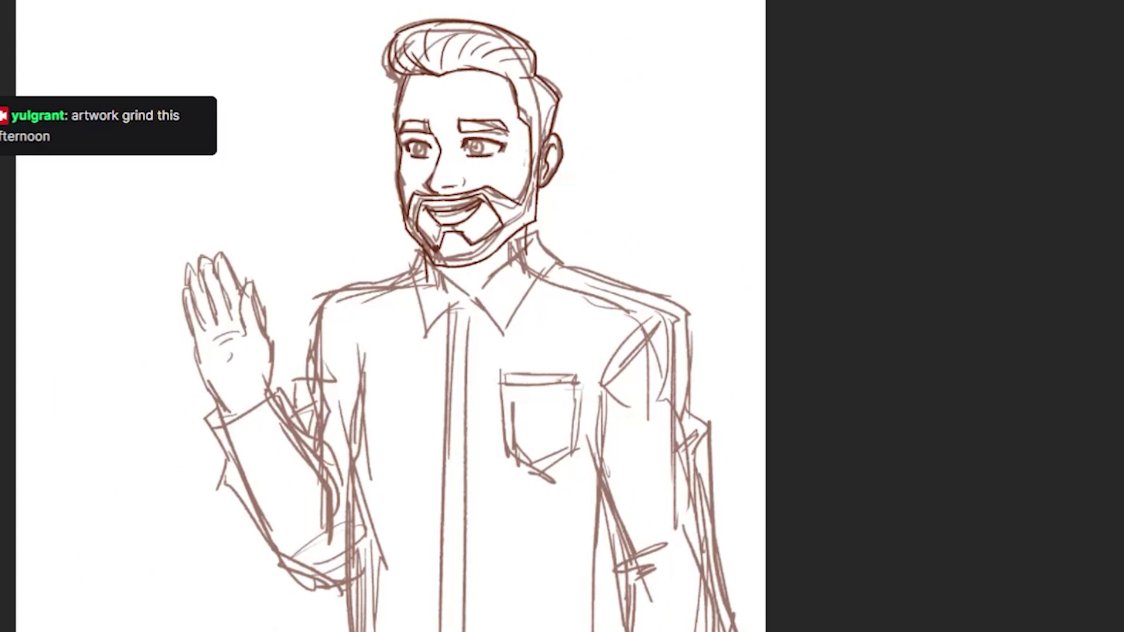
pyautogui.hotkey('ctrl', 't')
pyautogui.moveTo(767, 554); pyautogui.dragTo(542, 397)
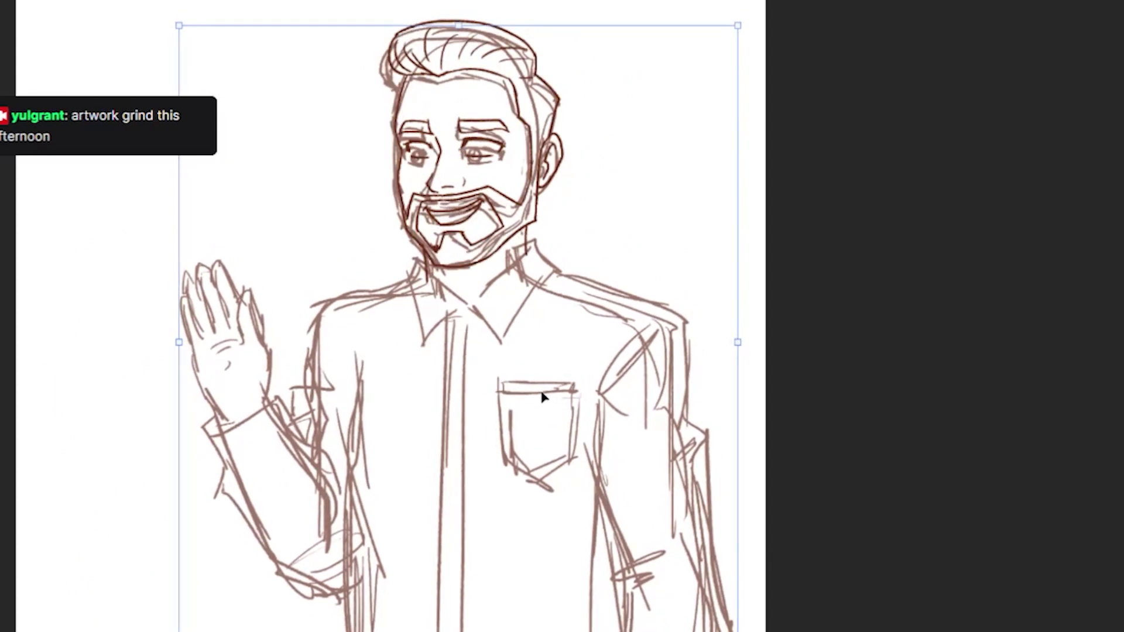
pyautogui.press('Return')
# - Ink the neck line and collar top edge, undoing the rough collar strokes
pyautogui.scroll(2, 622, 384)
pyautogui.scroll(1, 506, 291)
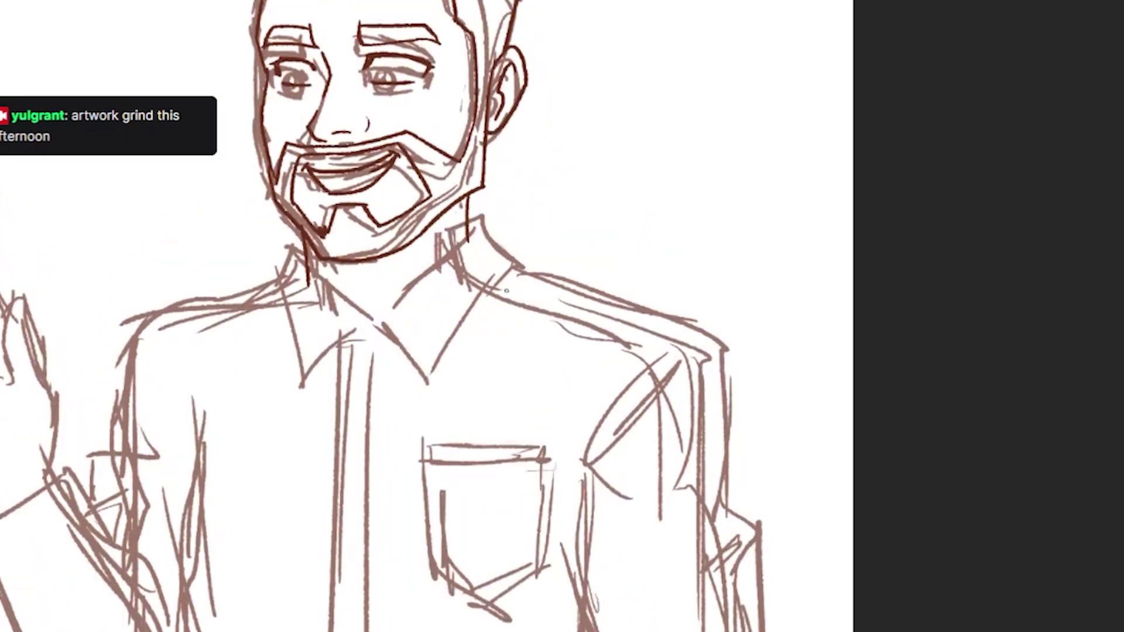
pyautogui.moveTo(475, 228)
pyautogui.mouseDown()
pyautogui.moveTo(411, 290)
pyautogui.moveTo(531, 270)
pyautogui.moveTo(367, 331)
pyautogui.mouseUp()
pyautogui.moveTo(419, 285); pyautogui.dragTo(351, 317)
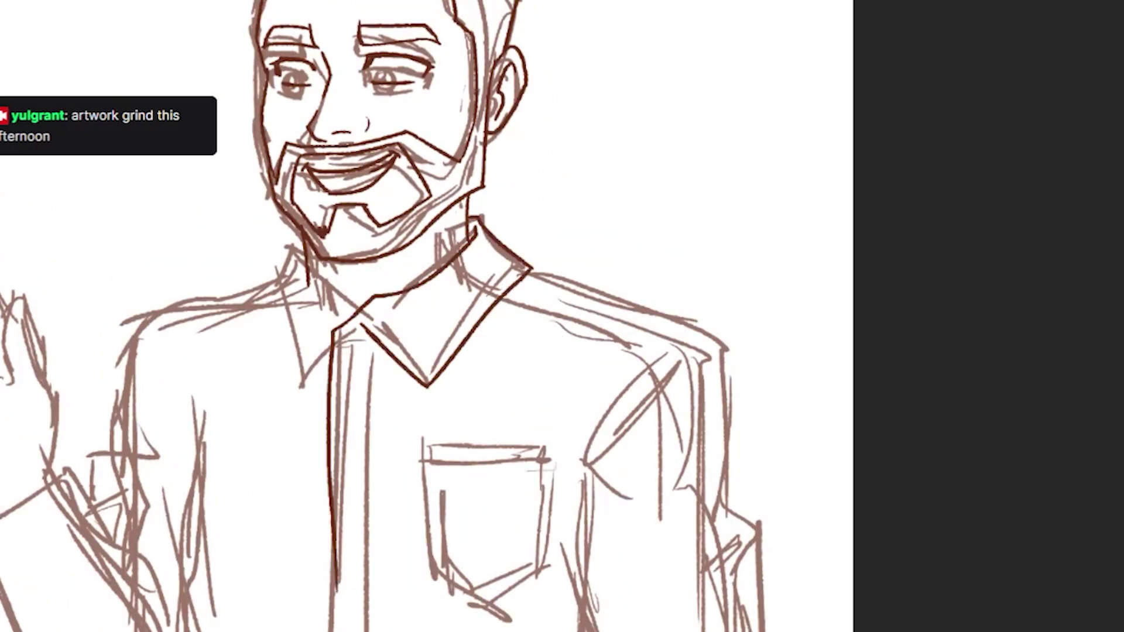
pyautogui.hotkey('ctrl', 'z')
pyautogui.hotkey('ctrl', 'z')
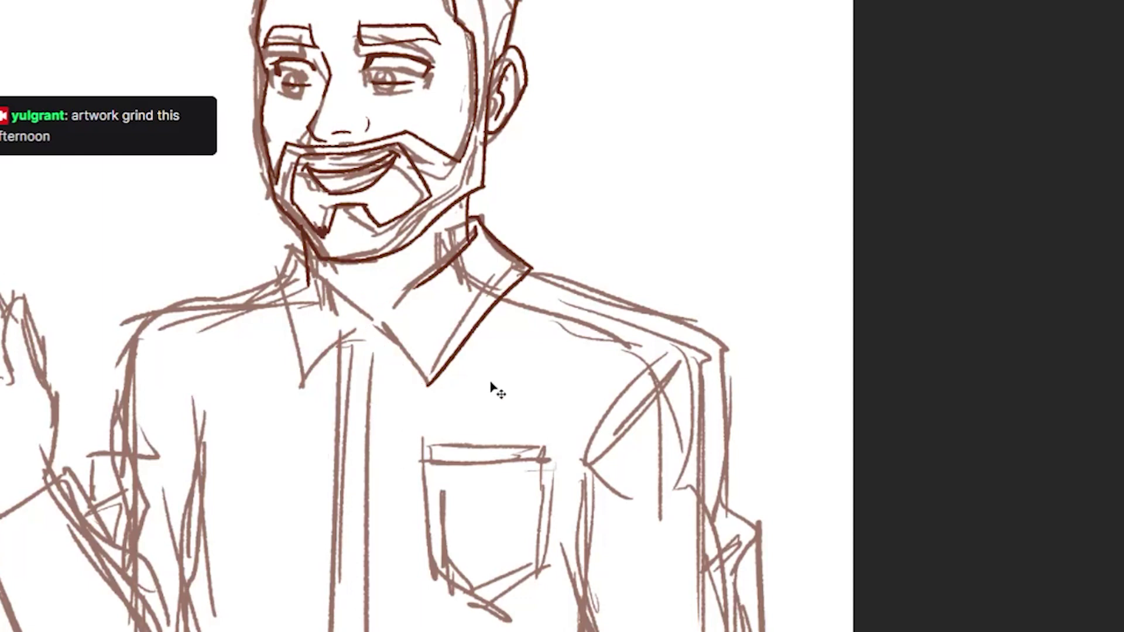
pyautogui.hotkey('ctrl', 'z')
pyautogui.hotkey('ctrl', 'z')
pyautogui.hotkey('ctrl', 'z')
pyautogui.hotkey('ctrl', 'shift', 'z')
pyautogui.hotkey('ctrl', 'z')
pyautogui.hotkey('ctrl', 'shift', 'z')
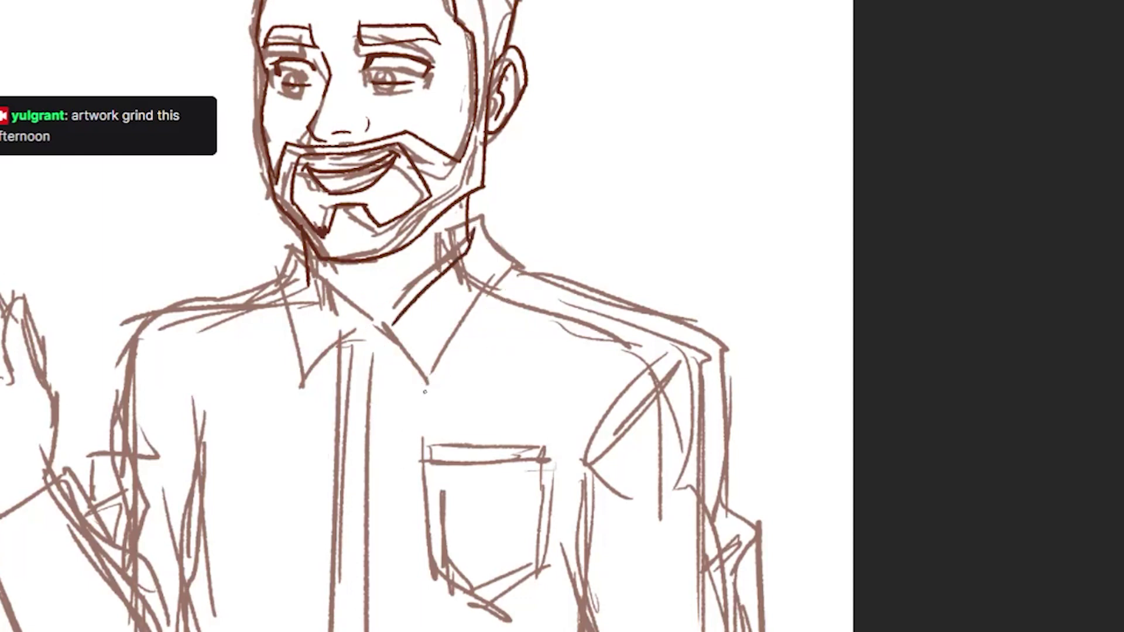
# - Ink the V-shaped right collar and the pointed left collar flap
pyautogui.moveTo(396, 323); pyautogui.dragTo(329, 403)
pyautogui.moveTo(402, 363); pyautogui.dragTo(344, 387)
pyautogui.moveTo(479, 219)
pyautogui.mouseDown()
pyautogui.moveTo(530, 272)
pyautogui.moveTo(472, 351)
pyautogui.moveTo(391, 338)
pyautogui.mouseUp()
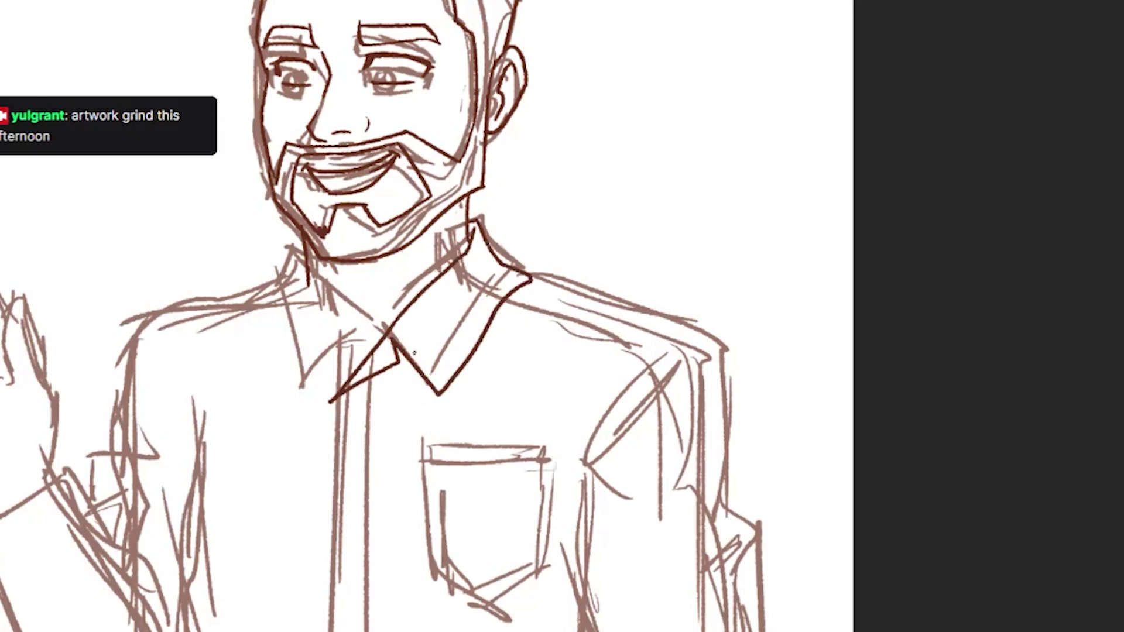
pyautogui.moveTo(315, 303); pyautogui.dragTo(348, 373)
pyautogui.moveTo(294, 355); pyautogui.dragTo(349, 377)
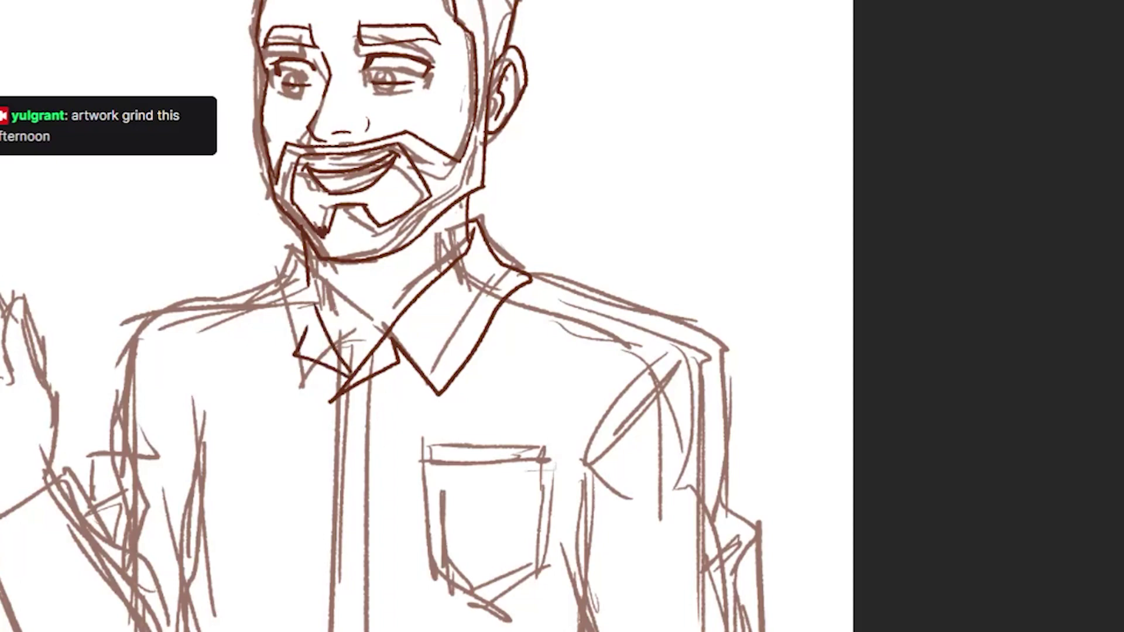
pyautogui.moveTo(293, 241); pyautogui.dragTo(269, 285)
pyautogui.moveTo(302, 253)
pyautogui.mouseDown()
pyautogui.moveTo(319, 321)
pyautogui.moveTo(247, 352)
pyautogui.mouseUp()
pyautogui.hotkey('ctrl', 'z')
pyautogui.moveTo(269, 288); pyautogui.dragTo(246, 353)
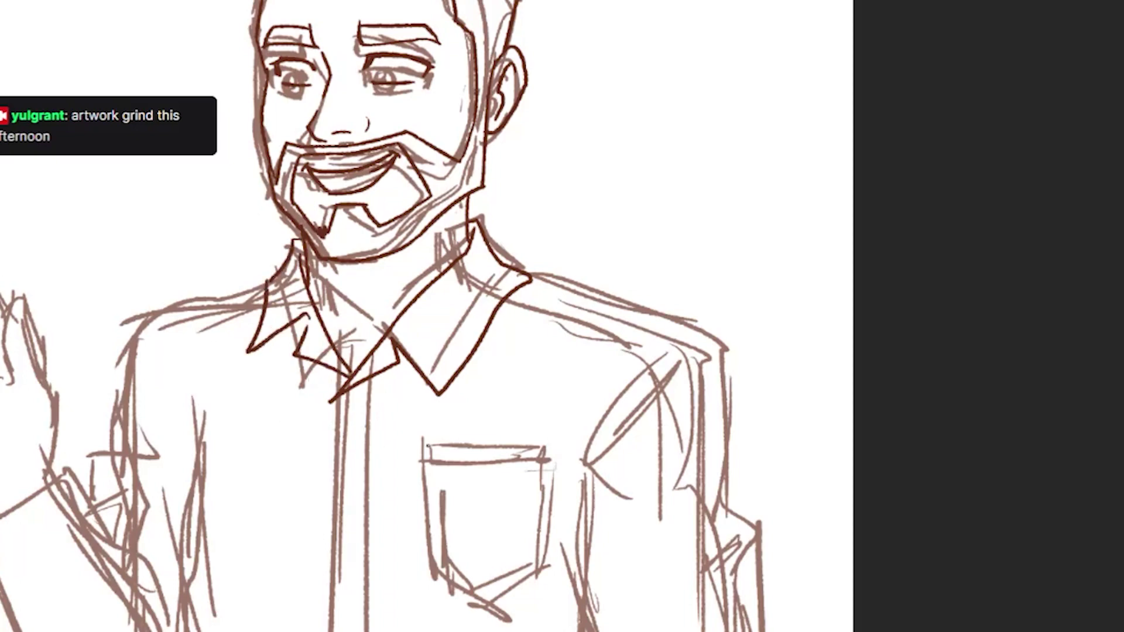
# - Ink the two front placket lines down the shirt
pyautogui.scroll(-5, 426, 316)
pyautogui.moveTo(409, 176); pyautogui.dragTo(412, 432)
pyautogui.moveTo(339, 404); pyautogui.dragTo(532, 448)
pyautogui.moveTo(413, 432); pyautogui.dragTo(408, 571)
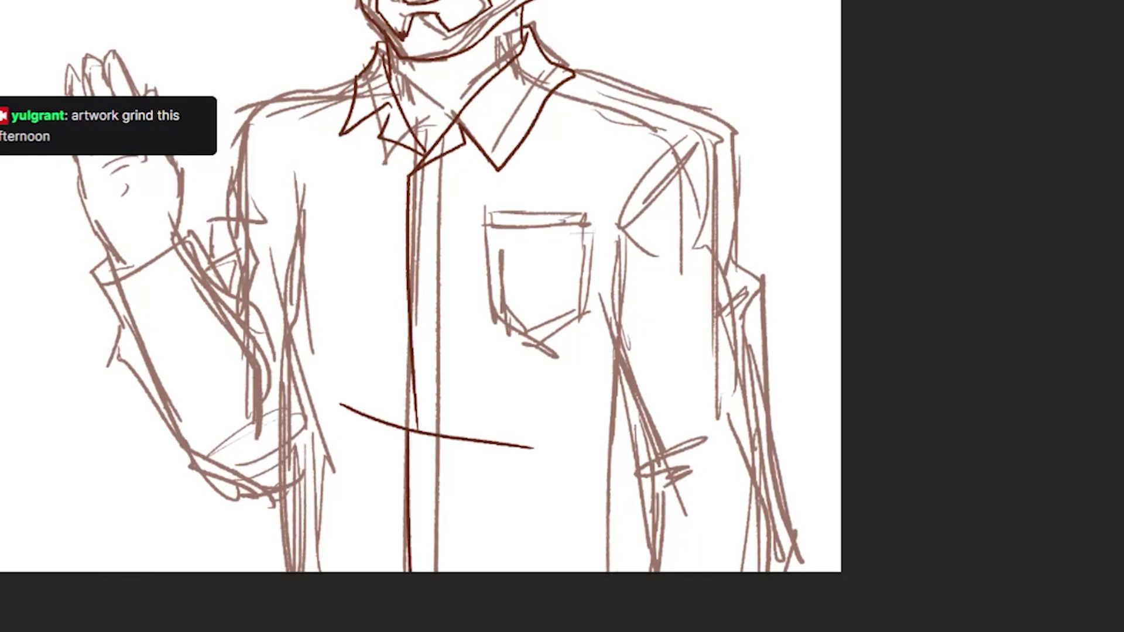
pyautogui.moveTo(440, 439); pyautogui.dragTo(446, 571)
pyautogui.moveTo(439, 160); pyautogui.dragTo(441, 439)
pyautogui.hotkey('ctrl', 'z')
pyautogui.moveTo(439, 156); pyautogui.dragTo(444, 436)
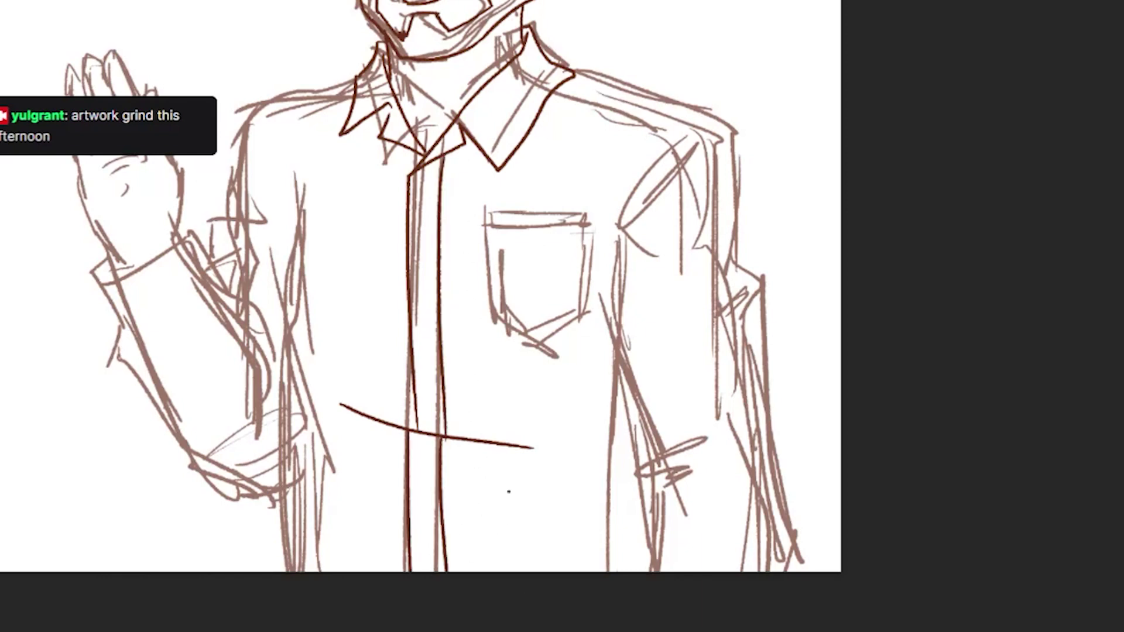
# - Ink the shirt's left side down to the bottom
pyautogui.moveTo(624, 366)
pyautogui.mouseDown()
pyautogui.moveTo(599, 505)
pyautogui.moveTo(609, 489)
pyautogui.moveTo(633, 571)
pyautogui.mouseUp()
pyautogui.hotkey('ctrl', 'z')
pyautogui.moveTo(288, 174); pyautogui.dragTo(292, 268)
pyautogui.moveTo(273, 193); pyautogui.dragTo(290, 262)
pyautogui.hotkey('ctrl', 'z')
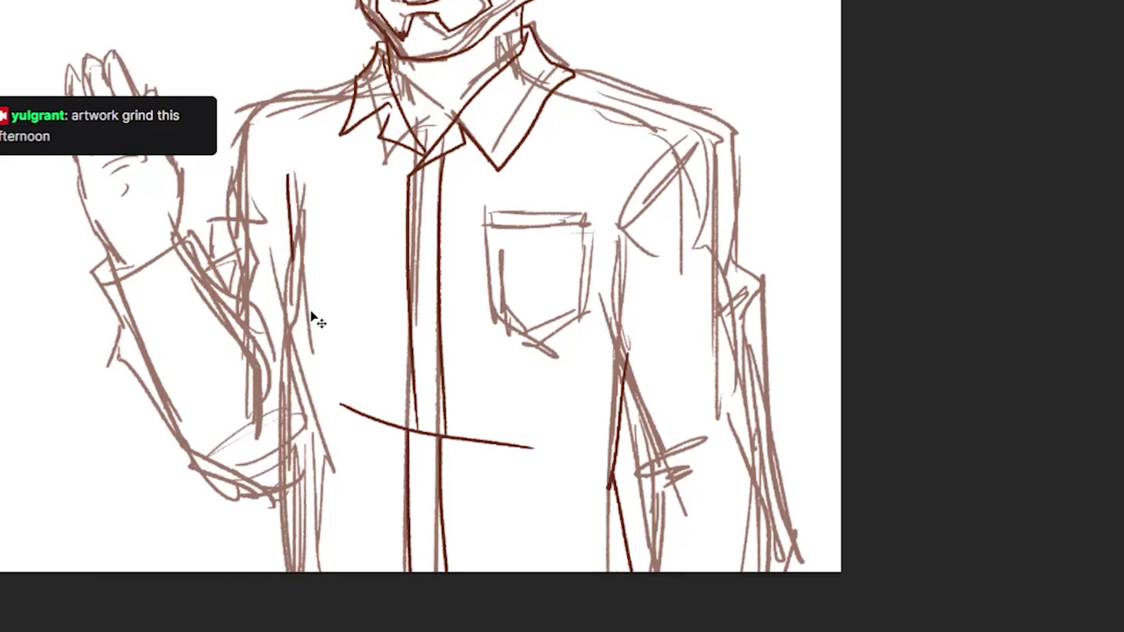
pyautogui.hotkey('ctrl', 'z')
pyautogui.moveTo(283, 157)
pyautogui.mouseDown()
pyautogui.moveTo(297, 403)
pyautogui.moveTo(287, 573)
pyautogui.mouseUp()
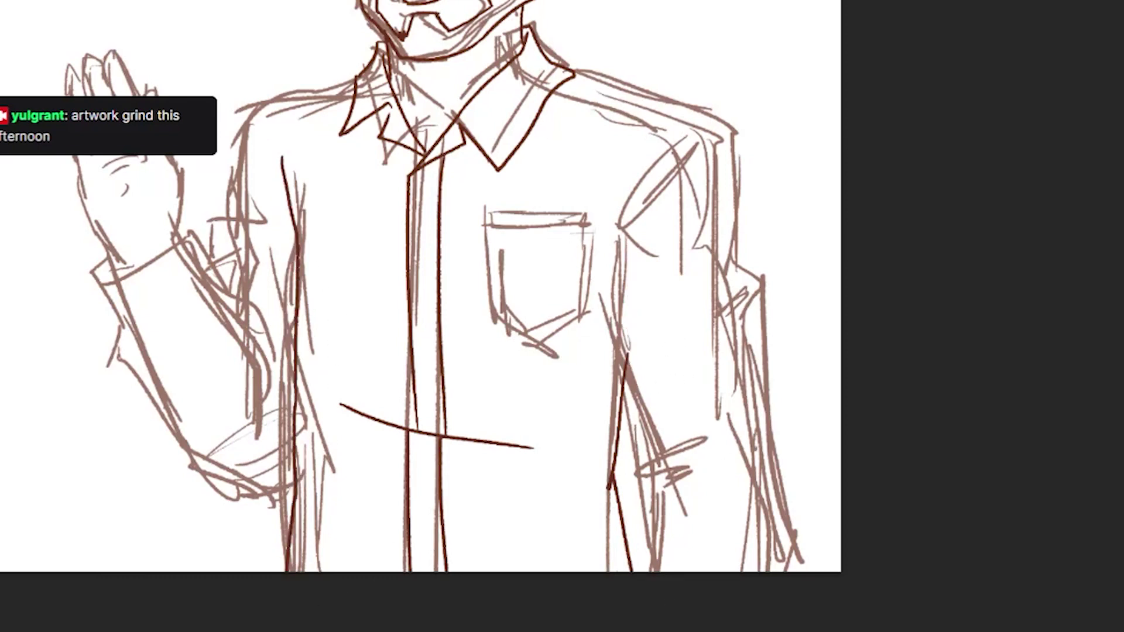
pyautogui.scroll(2, 731, 444)
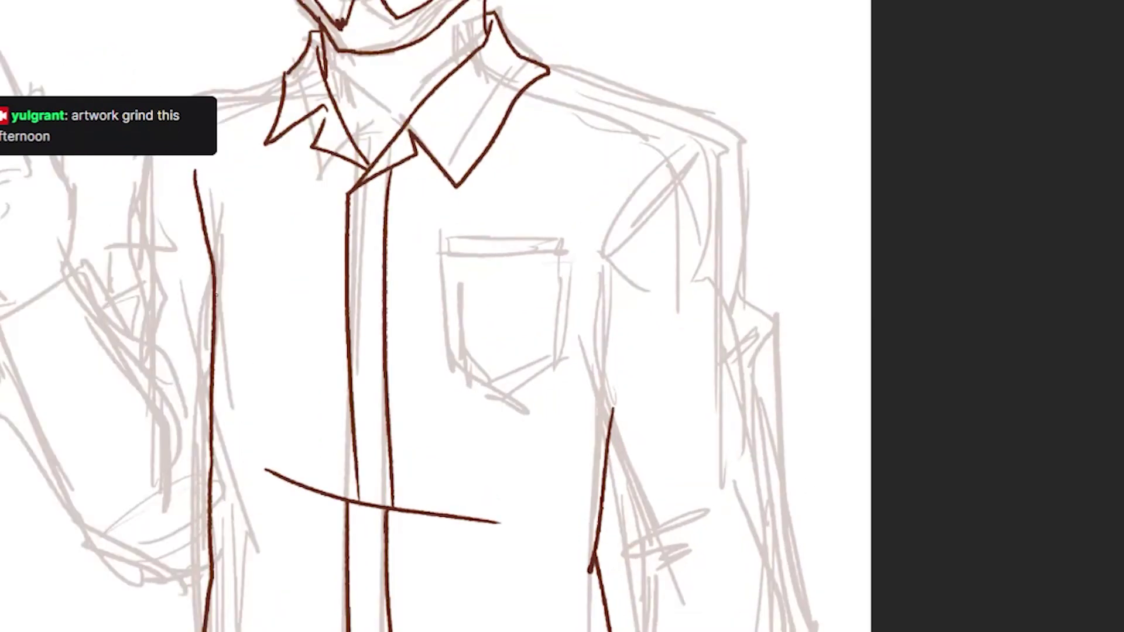
# - Ink the left shoulder and the left arm's outline
pyautogui.moveTo(182, 95); pyautogui.dragTo(281, 82)
pyautogui.moveTo(158, 156); pyautogui.dragTo(148, 259)
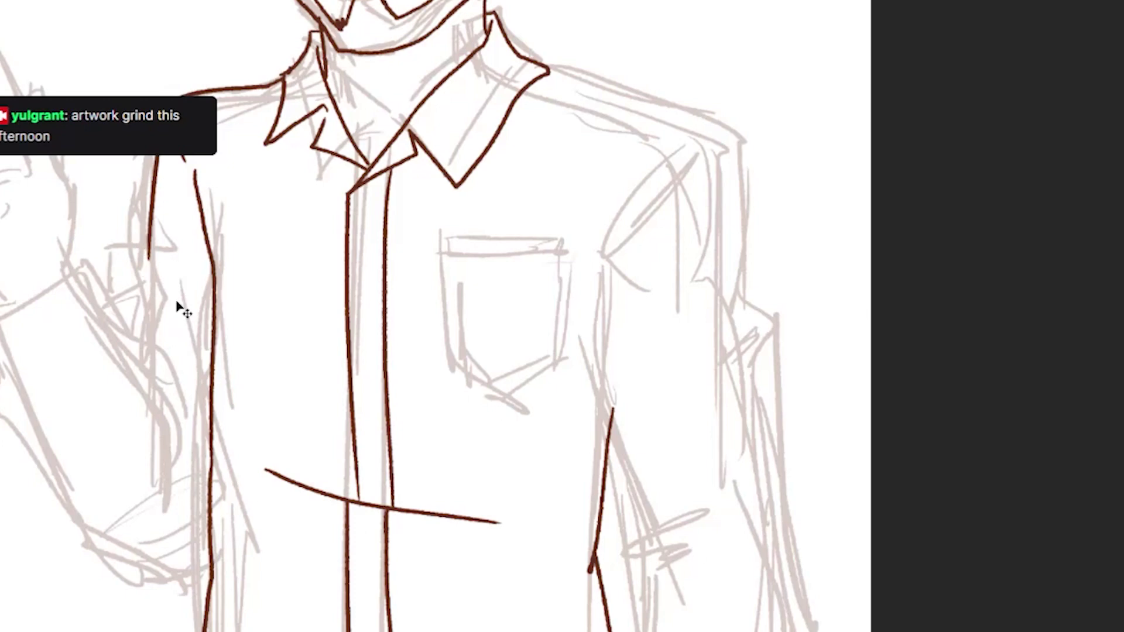
pyautogui.moveTo(147, 232); pyautogui.dragTo(135, 359)
pyautogui.moveTo(143, 255); pyautogui.dragTo(191, 316)
# - Ink the chest pocket outline, its flap and inner vertical line
pyautogui.moveTo(580, 255)
pyautogui.mouseDown()
pyautogui.moveTo(461, 293)
pyautogui.moveTo(577, 284)
pyautogui.moveTo(503, 428)
pyautogui.mouseUp()
pyautogui.moveTo(461, 290); pyautogui.dragTo(463, 397)
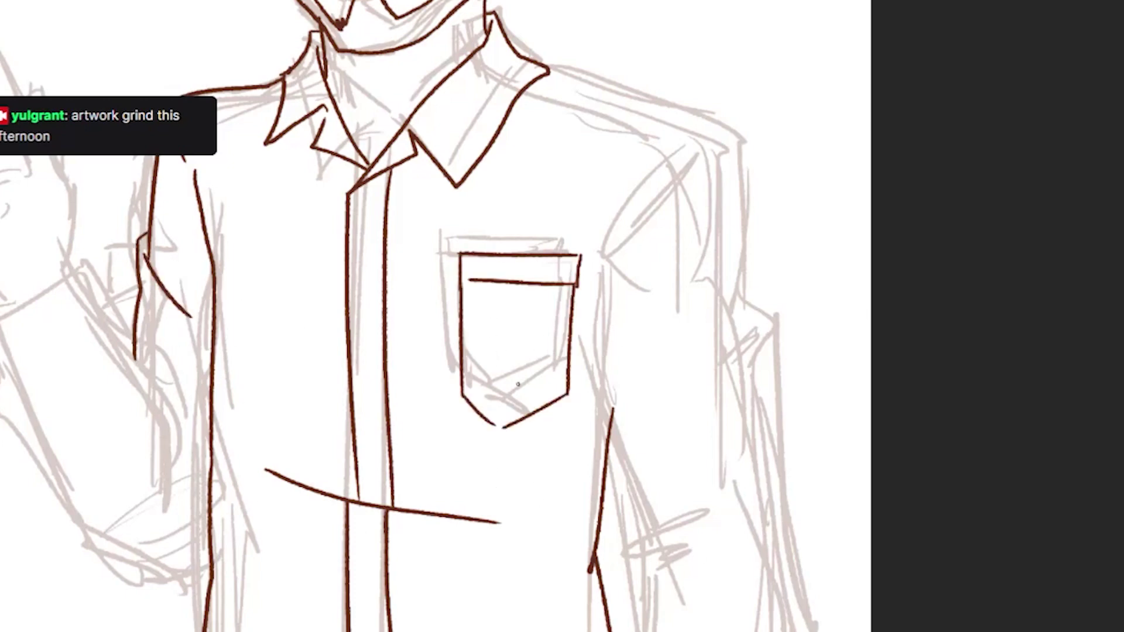
pyautogui.moveTo(505, 294); pyautogui.dragTo(505, 417)
# - Ink the right shoulder and the right arm's outer side down to the cuff
pyautogui.moveTo(549, 71)
pyautogui.mouseDown()
pyautogui.moveTo(735, 148)
pyautogui.moveTo(735, 332)
pyautogui.moveTo(701, 368)
pyautogui.mouseUp()
pyautogui.moveTo(746, 315)
pyautogui.mouseDown()
pyautogui.moveTo(743, 391)
pyautogui.moveTo(802, 631)
pyautogui.mouseUp()
pyautogui.hotkey('ctrl', 'z')
pyautogui.hotkey('ctrl', 'z')
pyautogui.moveTo(744, 368); pyautogui.dragTo(761, 631)
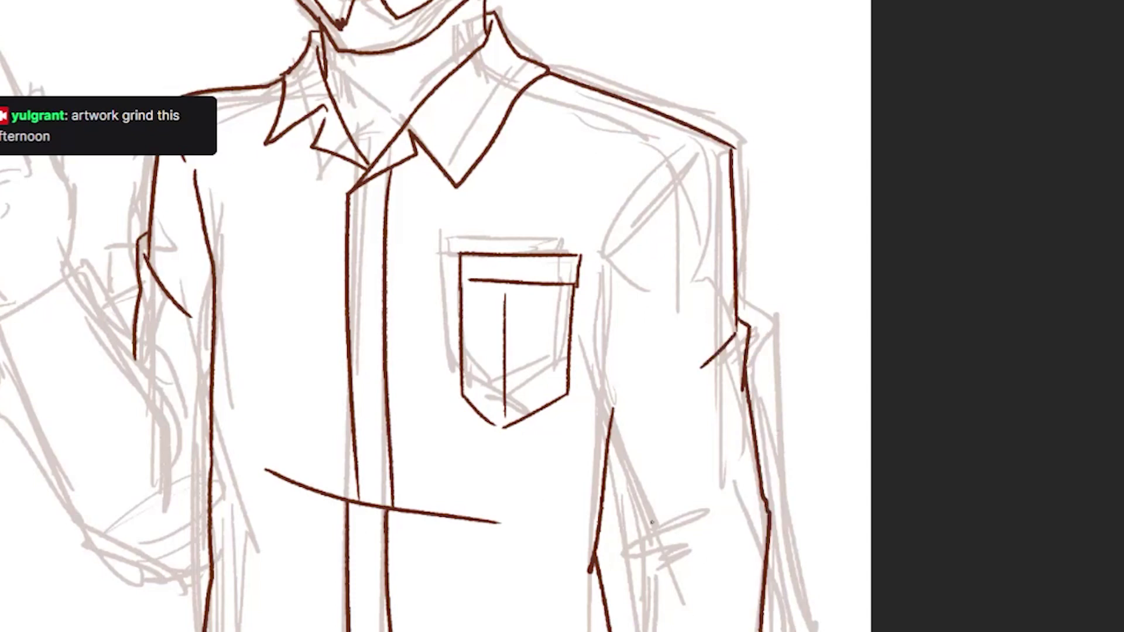
# - Ink the inner arm curve, sleeve folds and lower right cuff strokes
pyautogui.moveTo(613, 291)
pyautogui.mouseDown()
pyautogui.moveTo(608, 404)
pyautogui.moveTo(644, 518)
pyautogui.mouseUp()
pyautogui.moveTo(717, 159)
pyautogui.mouseDown()
pyautogui.moveTo(618, 268)
pyautogui.moveTo(656, 212)
pyautogui.mouseUp()
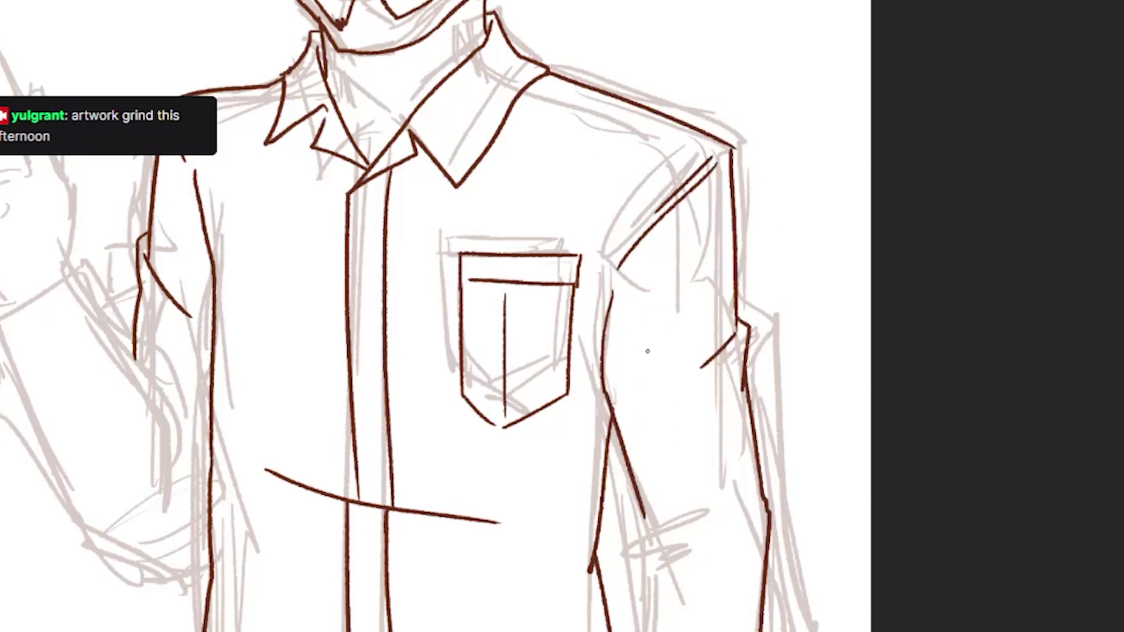
pyautogui.moveTo(631, 534)
pyautogui.mouseDown()
pyautogui.moveTo(691, 499)
pyautogui.moveTo(632, 631)
pyautogui.mouseUp()
pyautogui.hotkey('ctrl', 'z')
pyautogui.moveTo(682, 521); pyautogui.dragTo(632, 631)
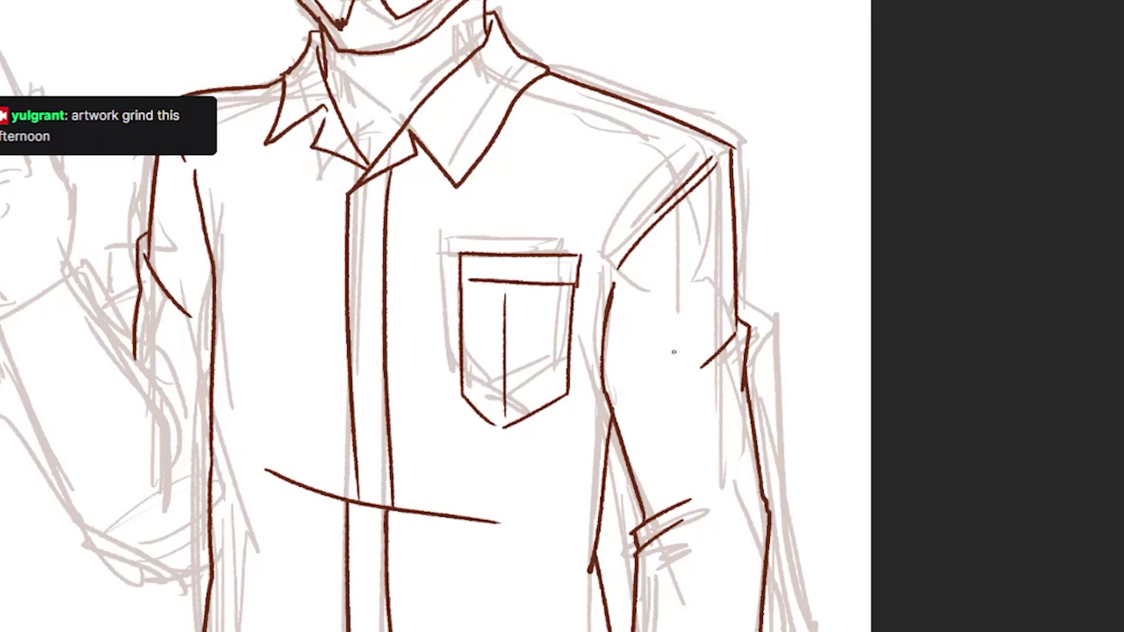
pyautogui.moveTo(94, 348); pyautogui.dragTo(263, 447)
pyautogui.scroll(2, 263, 447)
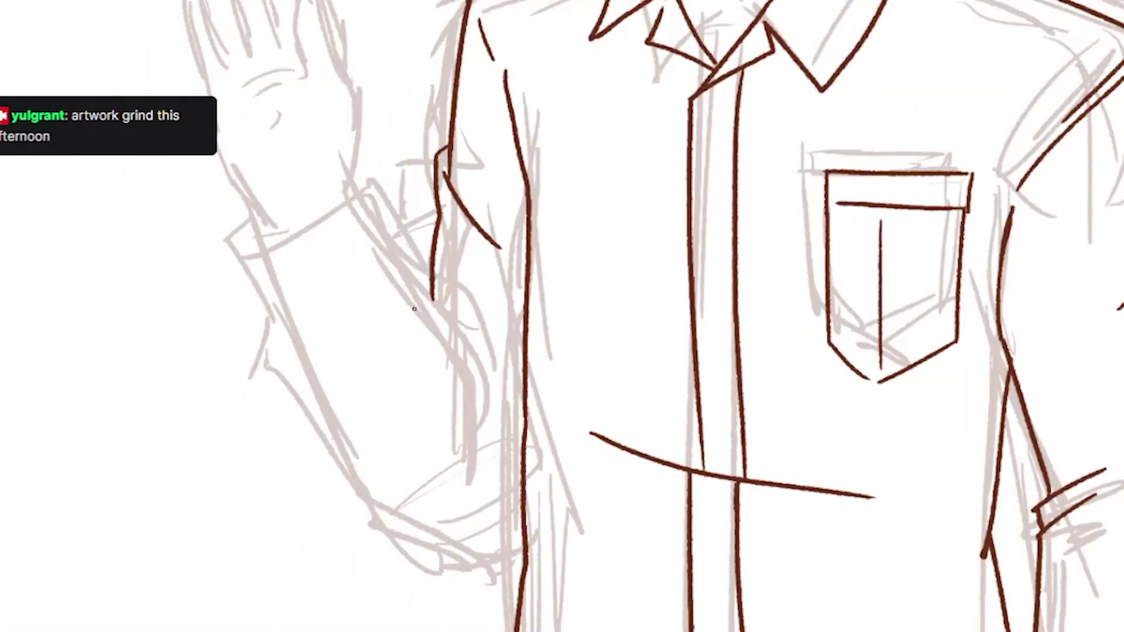
# - Ink the sleeve cuff around the wrist and the sleeve's lower edges, undoing stray forearm strokes
pyautogui.moveTo(378, 224); pyautogui.dragTo(444, 337)
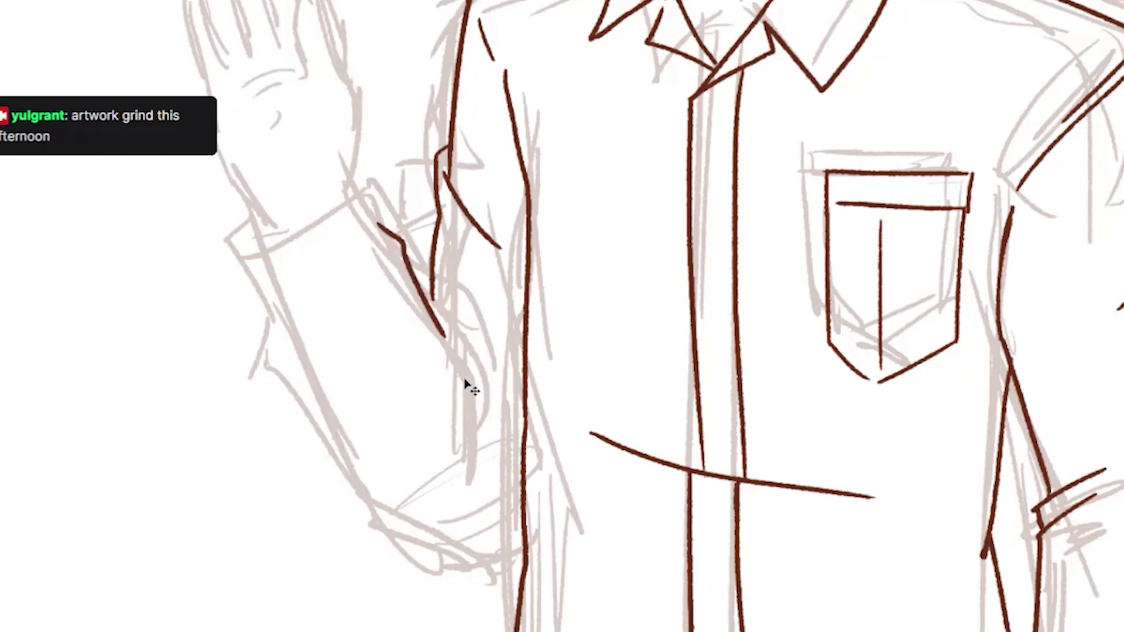
pyautogui.hotkey('ctrl', 'z')
pyautogui.moveTo(246, 234)
pyautogui.mouseDown()
pyautogui.moveTo(359, 167)
pyautogui.moveTo(391, 221)
pyautogui.mouseUp()
pyautogui.moveTo(248, 208)
pyautogui.mouseDown()
pyautogui.moveTo(268, 319)
pyautogui.moveTo(384, 231)
pyautogui.mouseUp()
pyautogui.moveTo(384, 202)
pyautogui.mouseDown()
pyautogui.moveTo(462, 335)
pyautogui.moveTo(480, 404)
pyautogui.mouseUp()
pyautogui.moveTo(451, 322); pyautogui.dragTo(500, 373)
pyautogui.moveTo(267, 313)
pyautogui.mouseDown()
pyautogui.moveTo(363, 519)
pyautogui.moveTo(521, 595)
pyautogui.mouseUp()
pyautogui.hotkey('ctrl', 'z')
pyautogui.moveTo(520, 502); pyautogui.dragTo(361, 517)
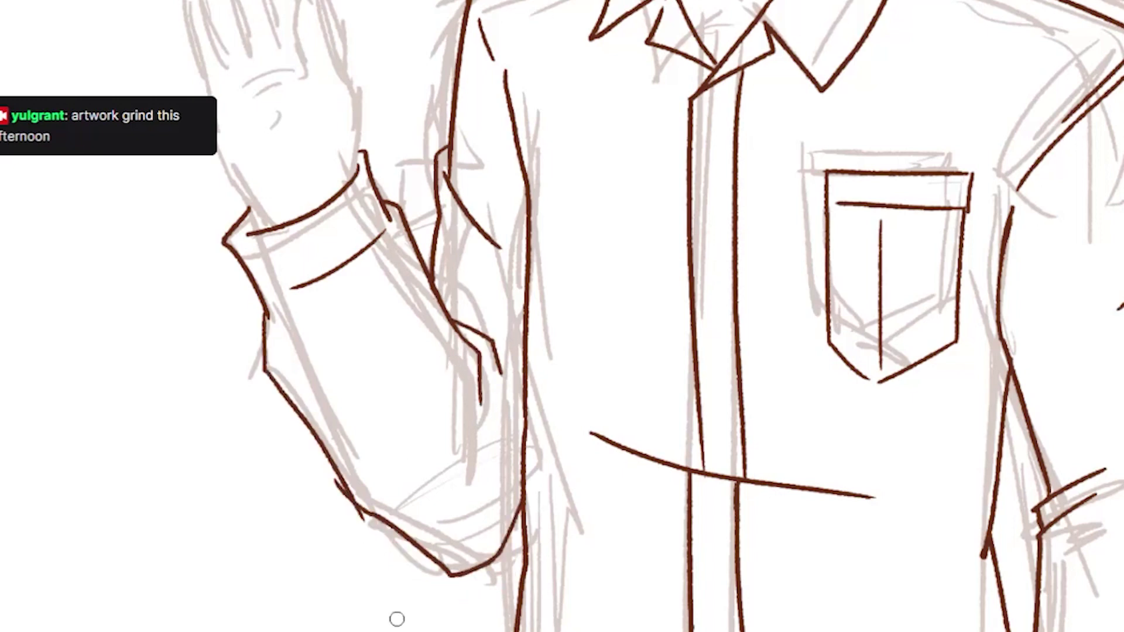
pyautogui.hotkey('ctrl', 'z')
# - Draw the cuff button and start outlining the hand above the cuff
pyautogui.scroll(5, 327, 313)
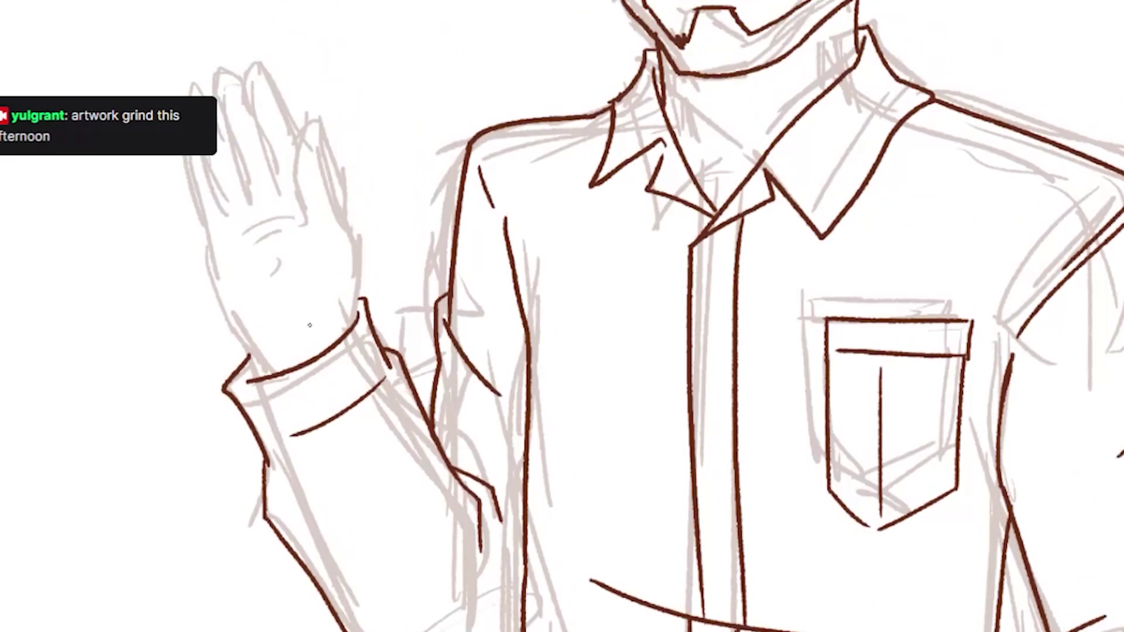
pyautogui.moveTo(272, 433); pyautogui.dragTo(270, 455)
pyautogui.moveTo(357, 295); pyautogui.dragTo(349, 352)
pyautogui.moveTo(322, 197); pyautogui.dragTo(356, 299)
pyautogui.hotkey('ctrl', 'z')
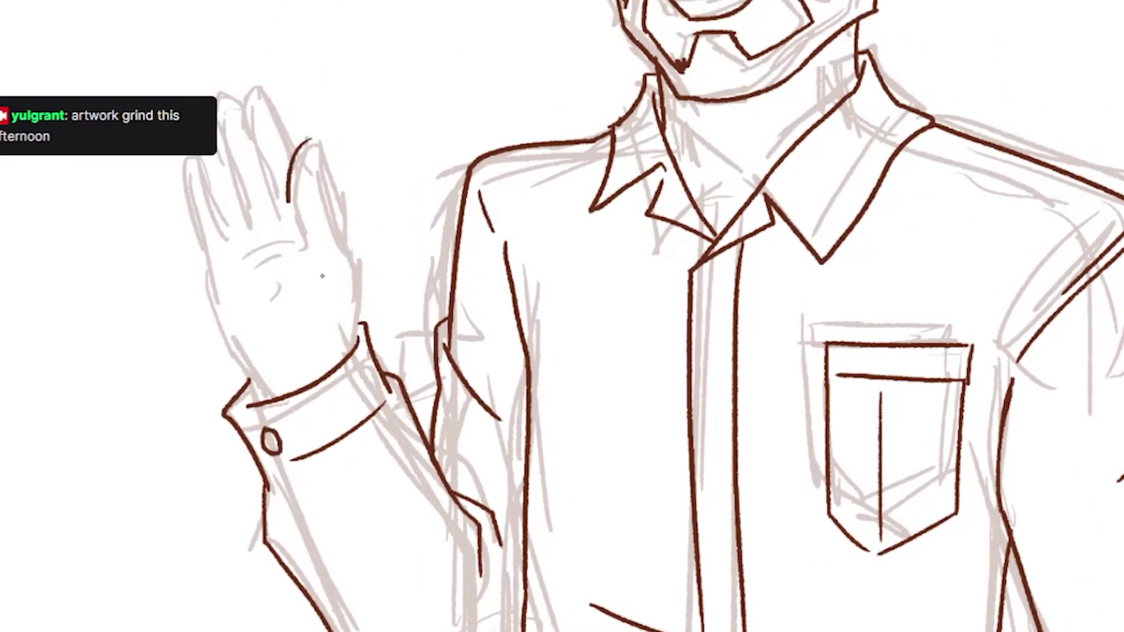
# - Ink the curved finger outlines and the finger's right edge, redoing unsatisfactory strokes
pyautogui.moveTo(296, 257); pyautogui.dragTo(319, 147)
pyautogui.hotkey('ctrl', 'z')
pyautogui.moveTo(309, 263)
pyautogui.mouseDown()
pyautogui.moveTo(321, 166)
pyautogui.moveTo(350, 358)
pyautogui.mouseUp()
pyautogui.hotkey('ctrl', 'z')
pyautogui.moveTo(316, 148); pyautogui.dragTo(354, 351)
pyautogui.hotkey('ctrl', 'z')
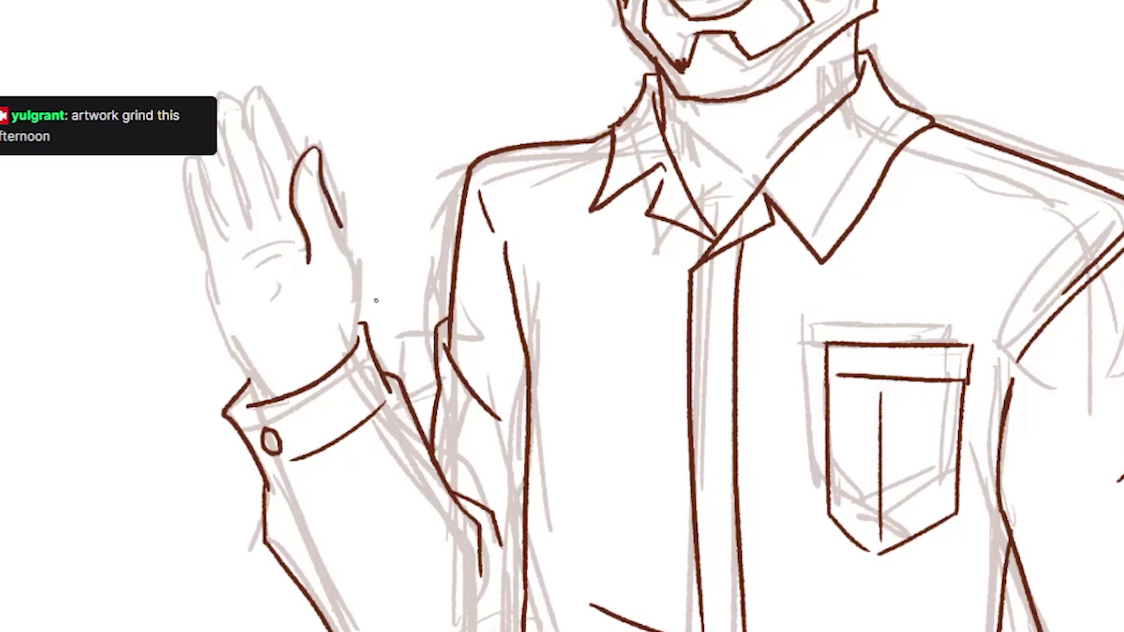
pyautogui.hotkey('ctrl', 'z')
pyautogui.moveTo(319, 147); pyautogui.dragTo(356, 352)
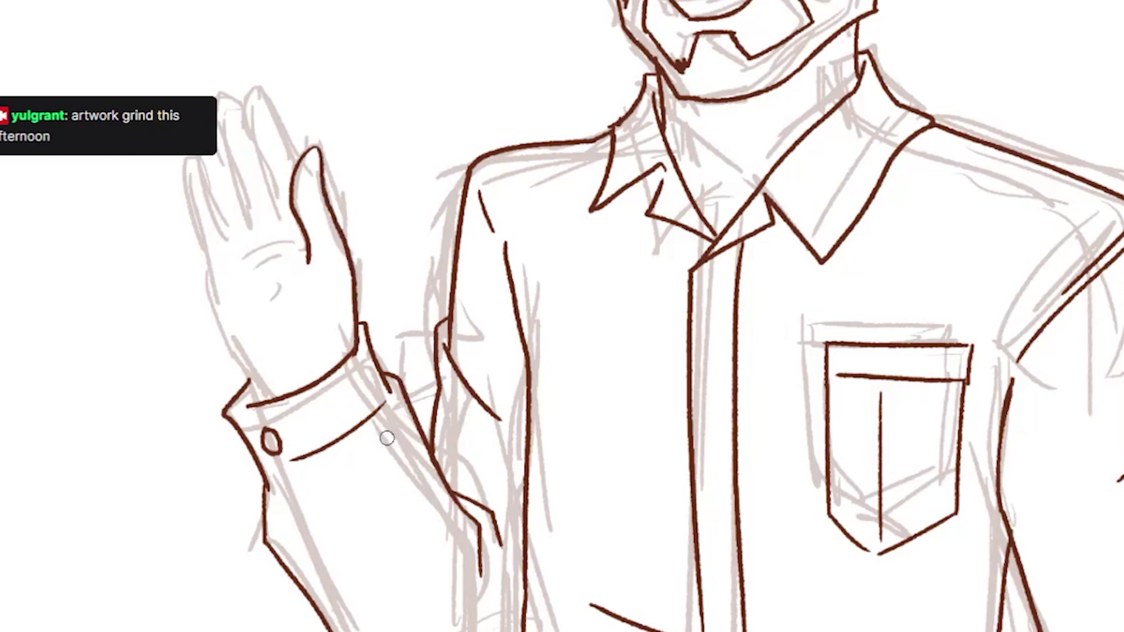
pyautogui.hotkey('ctrl', 'z')
# - Outline the middle, ring and index fingers, pinky, and the outer hand edge
pyautogui.moveTo(264, 123)
pyautogui.mouseDown()
pyautogui.moveTo(283, 170)
pyautogui.moveTo(284, 214)
pyautogui.mouseUp()
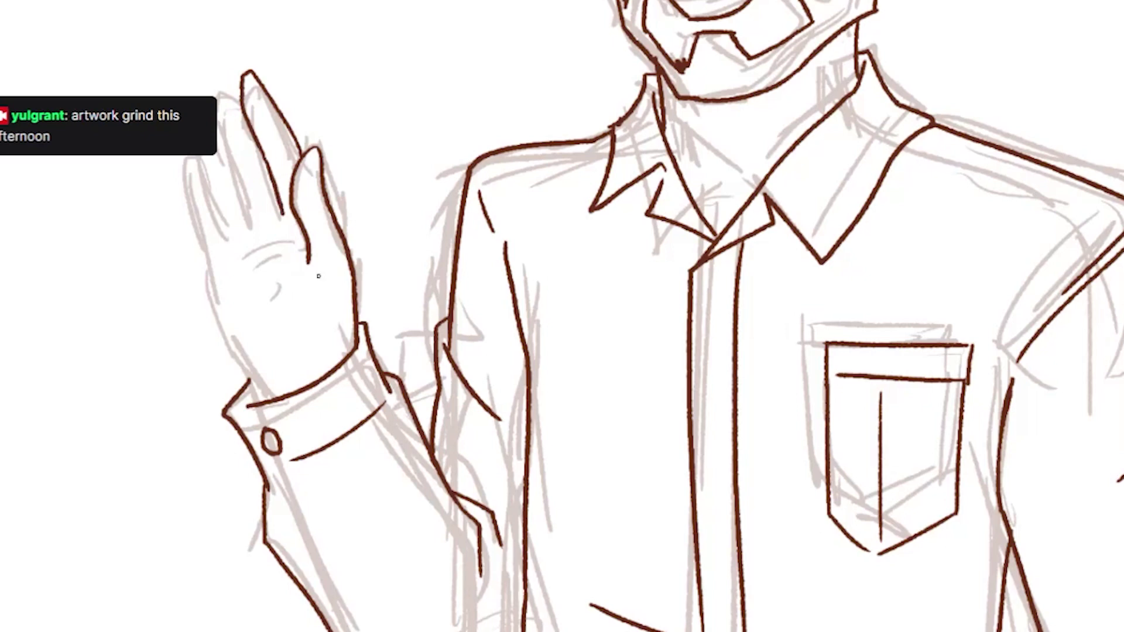
pyautogui.moveTo(215, 98)
pyautogui.mouseDown()
pyautogui.moveTo(241, 74)
pyautogui.moveTo(248, 252)
pyautogui.moveTo(246, 223)
pyautogui.mouseUp()
pyautogui.hotkey('ctrl', 'z')
pyautogui.moveTo(205, 156)
pyautogui.mouseDown()
pyautogui.moveTo(233, 245)
pyautogui.moveTo(222, 333)
pyautogui.mouseUp()
pyautogui.hotkey('ctrl', 'z')
pyautogui.moveTo(176, 157)
pyautogui.mouseDown()
pyautogui.moveTo(231, 342)
pyautogui.moveTo(267, 399)
pyautogui.mouseUp()
# - Add the upper palm crease and the long curved palm line
pyautogui.moveTo(227, 267); pyautogui.dragTo(279, 228)
pyautogui.moveTo(292, 272); pyautogui.dragTo(276, 361)
pyautogui.hotkey('ctrl', 'z')
# - Pan up to the face and try a small pupil in the right eye
pyautogui.scroll(-3, 337, 469)
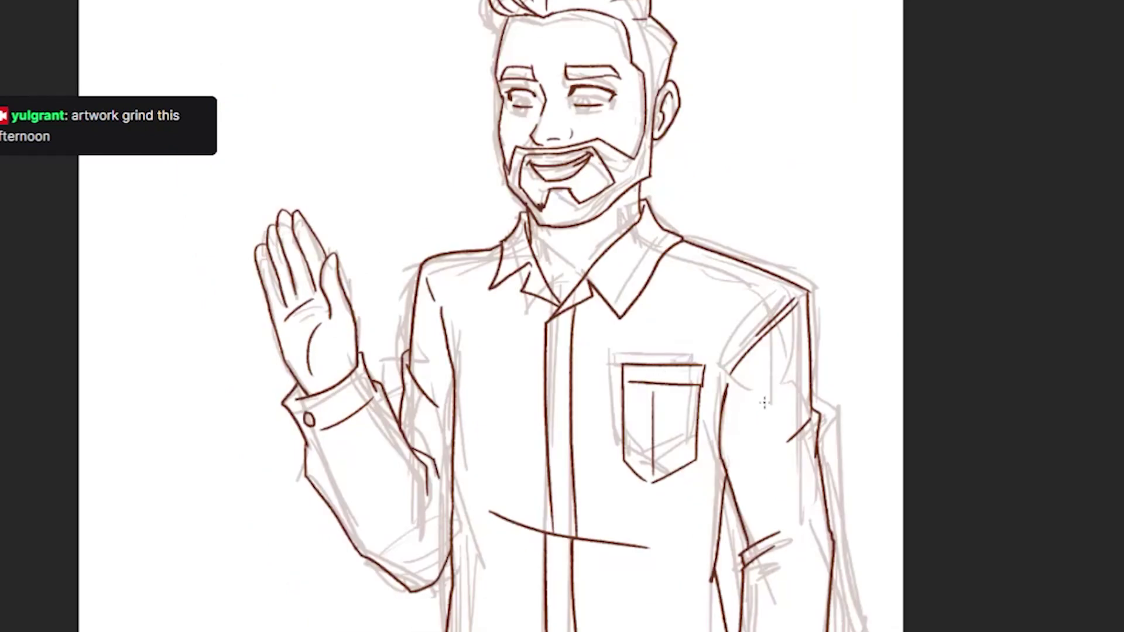
pyautogui.scroll(-2, 635, 314)
pyautogui.scroll(2, 574, 284)
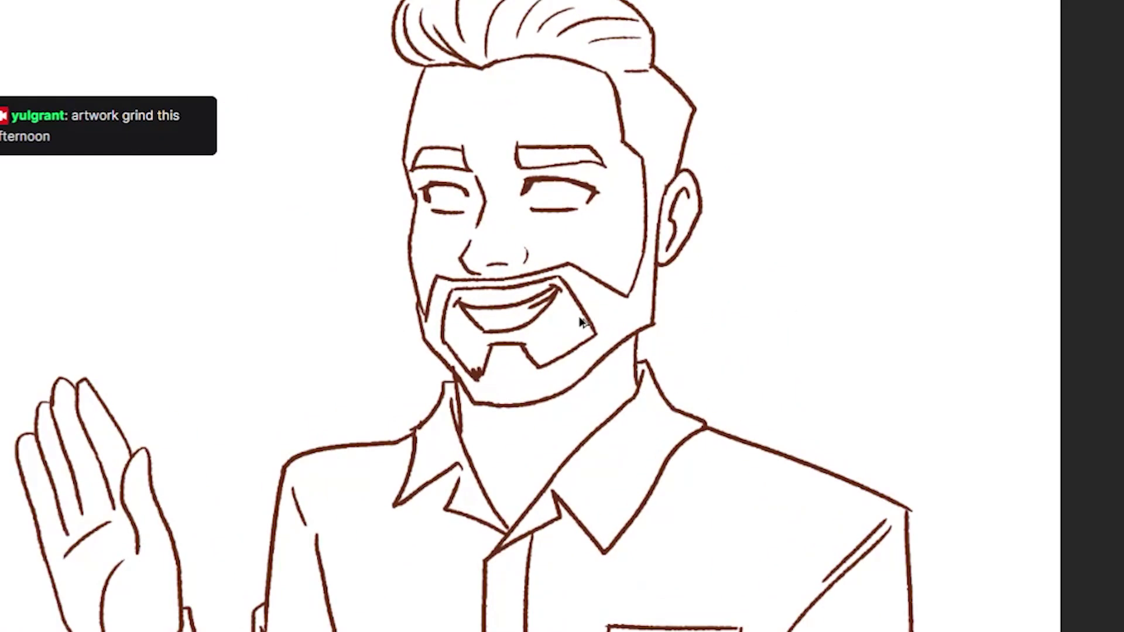
pyautogui.scroll(3, 573, 284)
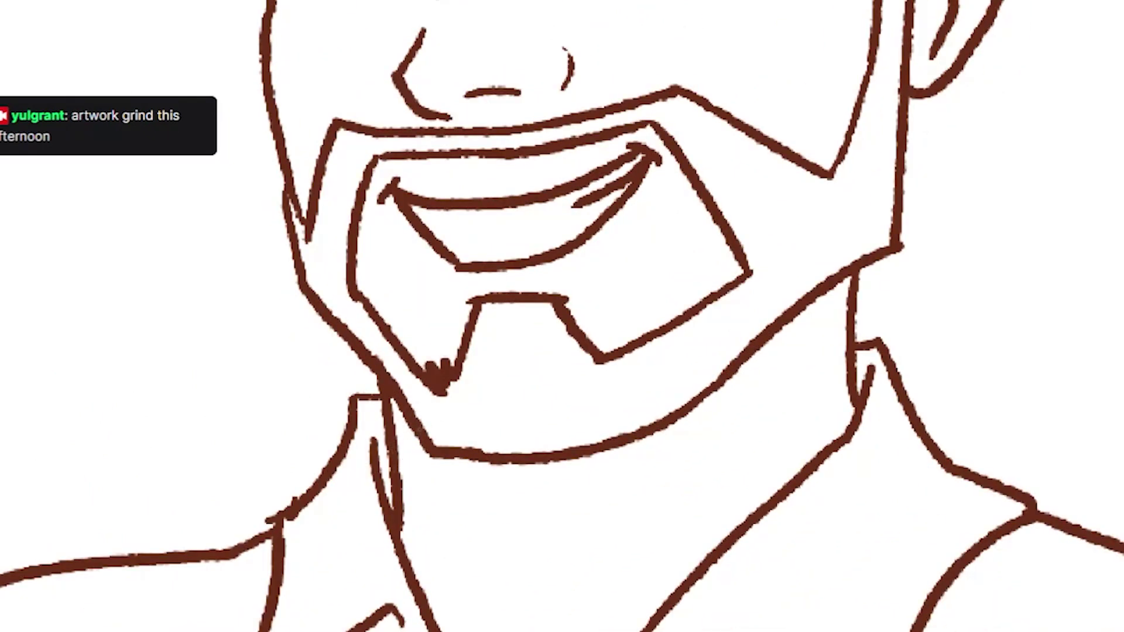
pyautogui.scroll(3, 668, 282)
pyautogui.scroll(3, 667, 281)
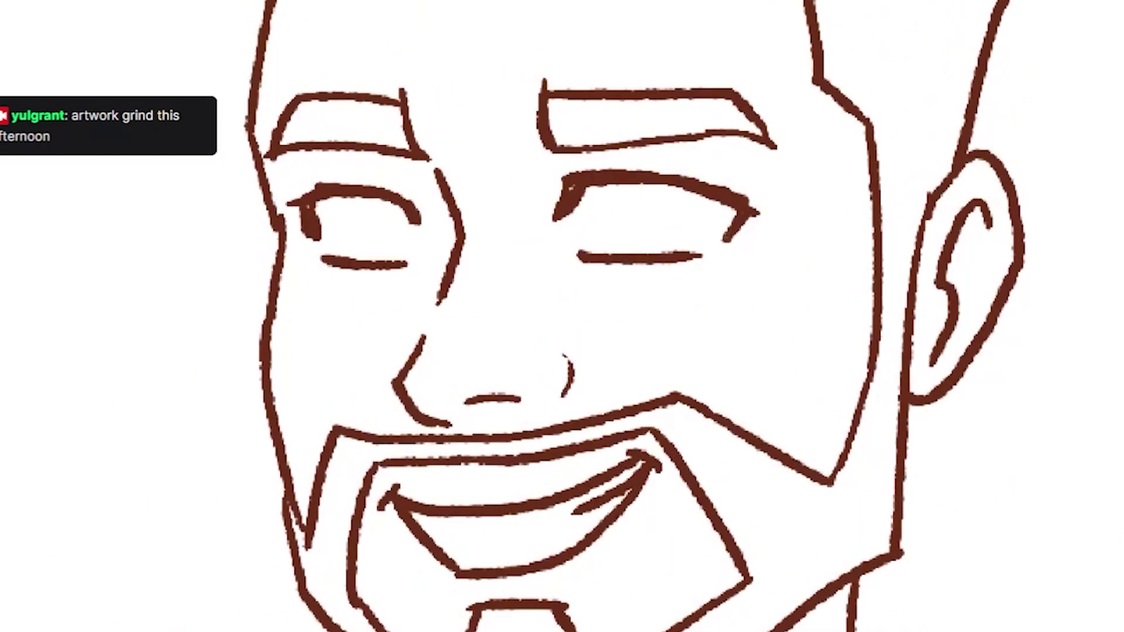
pyautogui.moveTo(644, 196); pyautogui.dragTo(642, 198)
pyautogui.hotkey('ctrl', 'z')
pyautogui.hotkey('ctrl', 'shift', 'z')
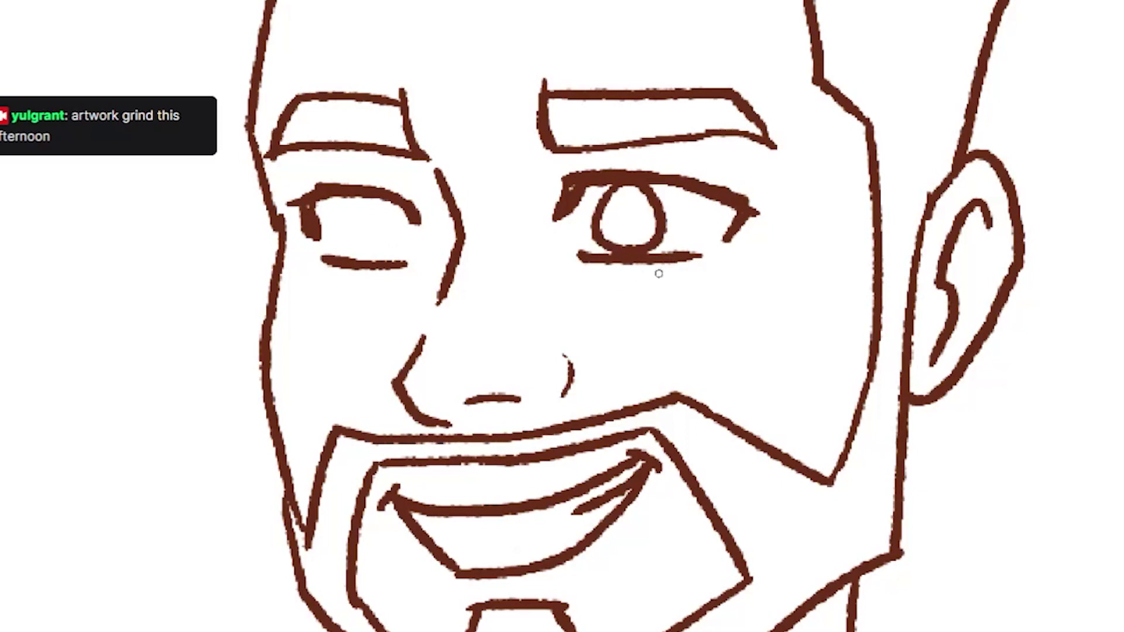
# - Replace the small pupil with an iris, highlight and pupil in the eyes
pyautogui.hotkey('ctrl', 'z')
pyautogui.moveTo(636, 187); pyautogui.dragTo(641, 229)
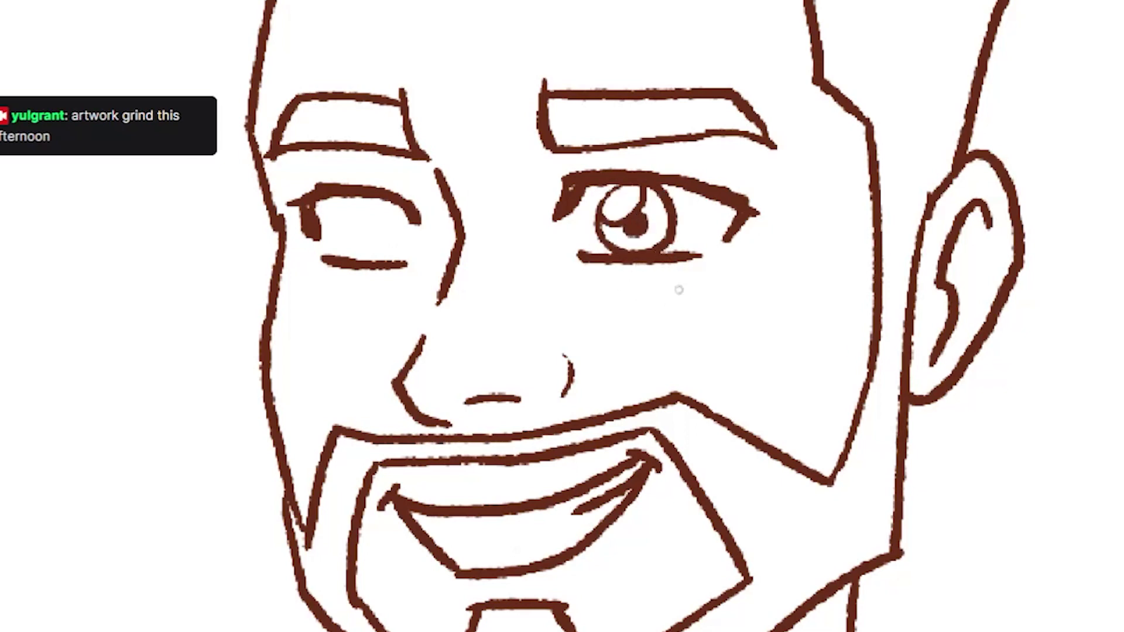
pyautogui.hotkey('ctrl', 'shift', 'z')
pyautogui.hotkey('ctrl', 'z')
pyautogui.hotkey('ctrl', 'shift', 'z')
# - Add a short line stroke beside the face, then Magic Wand-select the white background
pyautogui.hotkey('ctrl', '-')
pyautogui.hotkey('ctrl', '-')
pyautogui.hotkey('ctrl', '-')
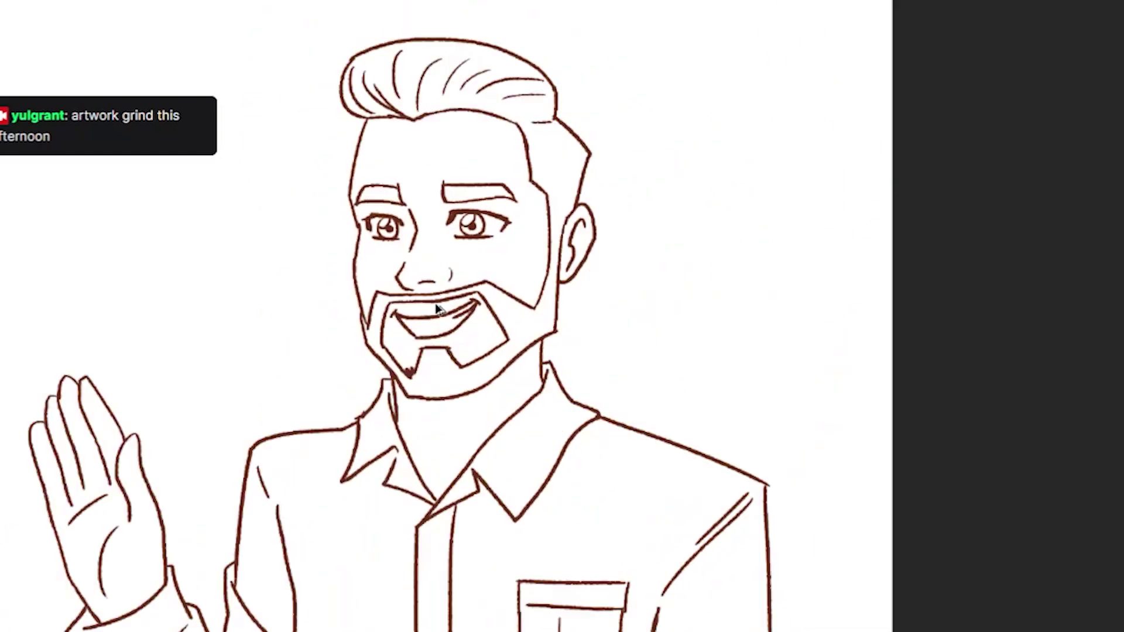
pyautogui.scroll(-3, 437, 309)
pyautogui.scroll(5, 615, 476)
pyautogui.scroll(1, 615, 477)
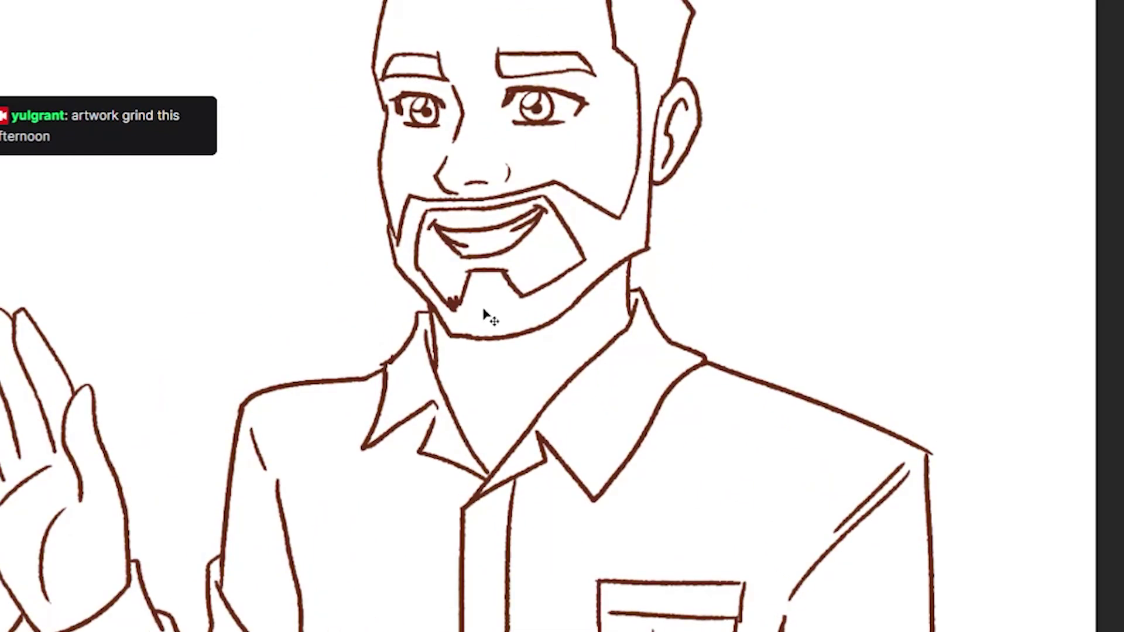
pyautogui.scroll(-5, 481, 327)
pyautogui.scroll(1, 515, 277)
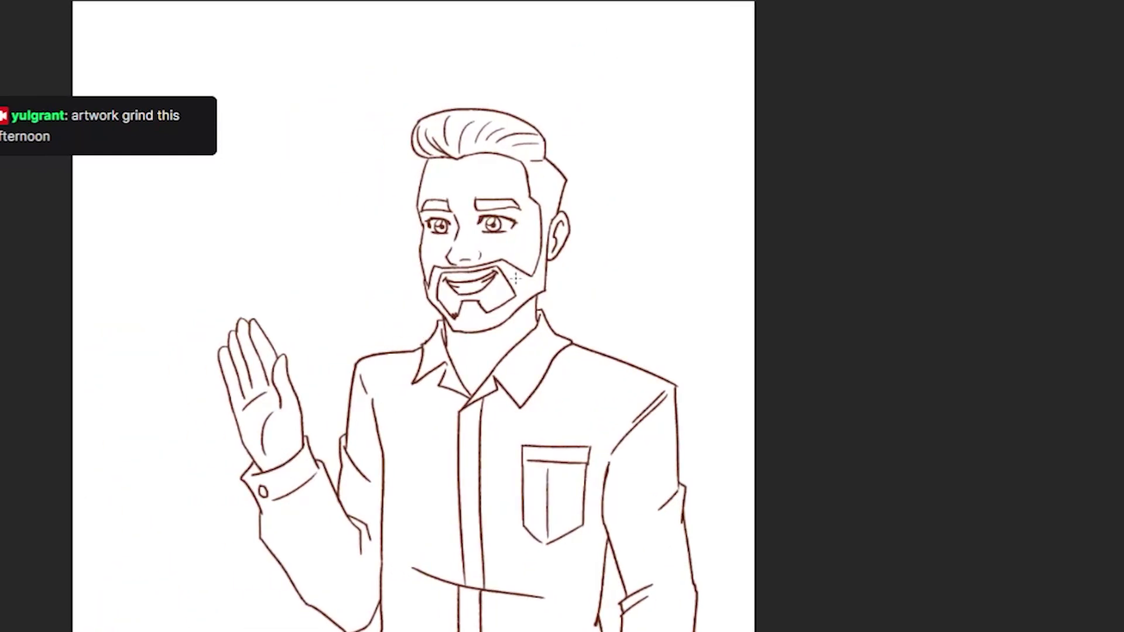
pyautogui.scroll(3, 587, 274)
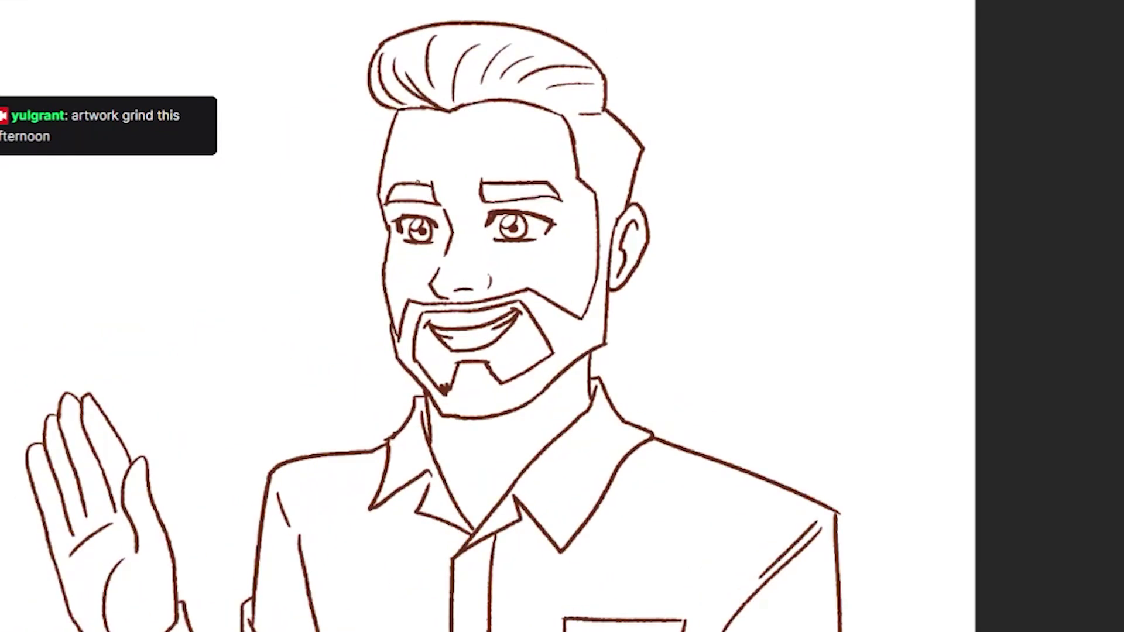
pyautogui.moveTo(386, 110); pyautogui.dragTo(381, 168)
pyautogui.scroll(-3, 504, 463)
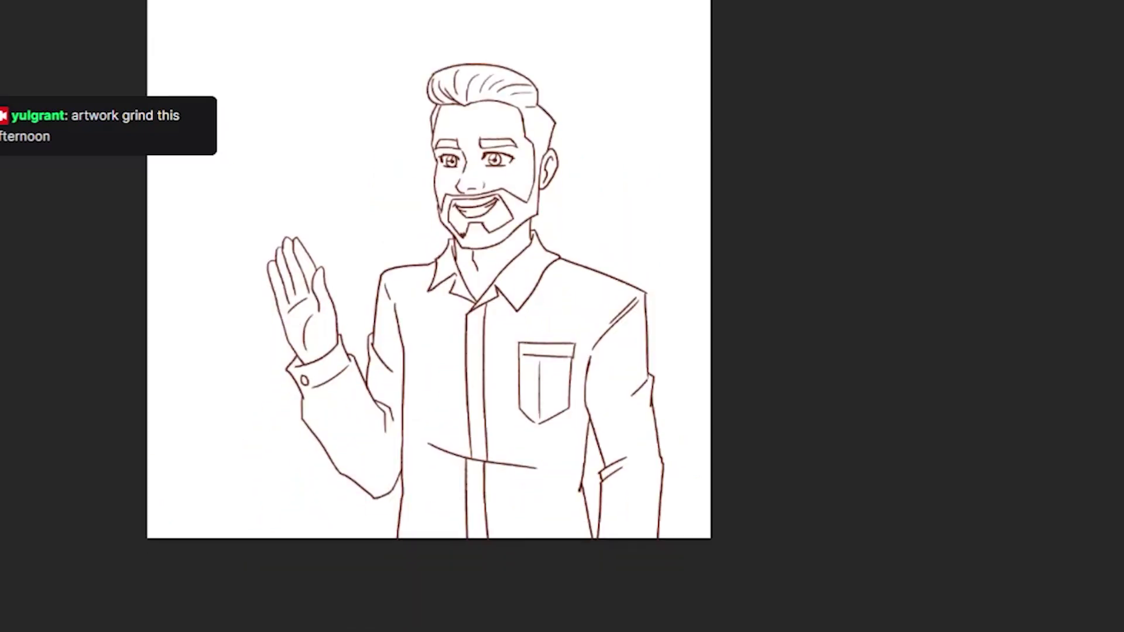
pyautogui.click(676, 289)
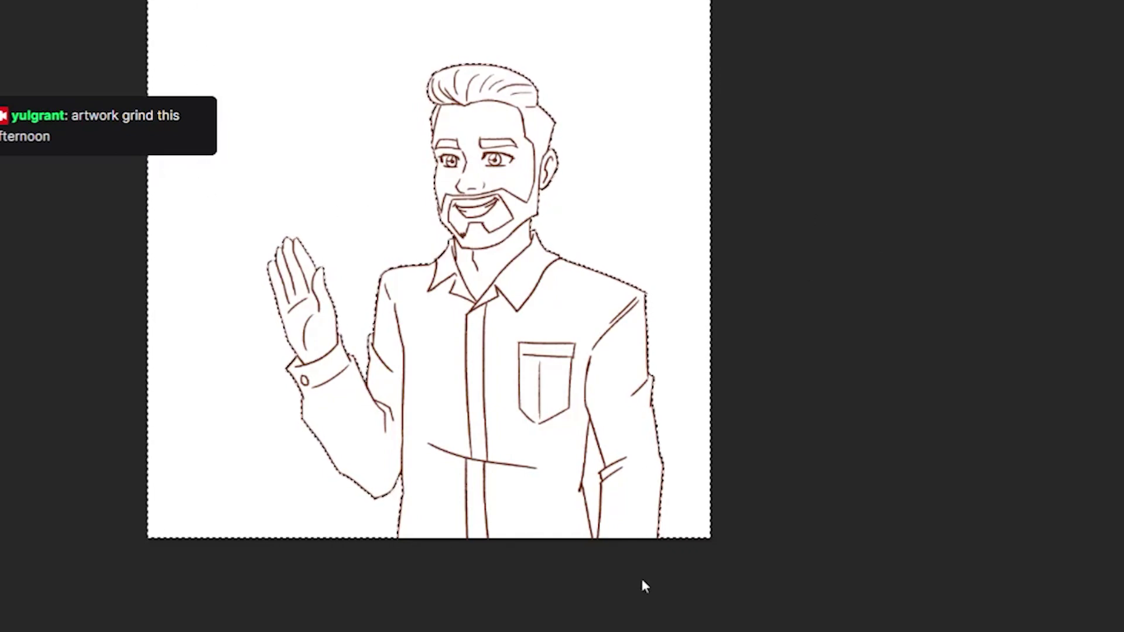
# - Invert the background selection and fill the whole figure with flat blue
pyautogui.hotkey('ctrl', 'shift', 'i')
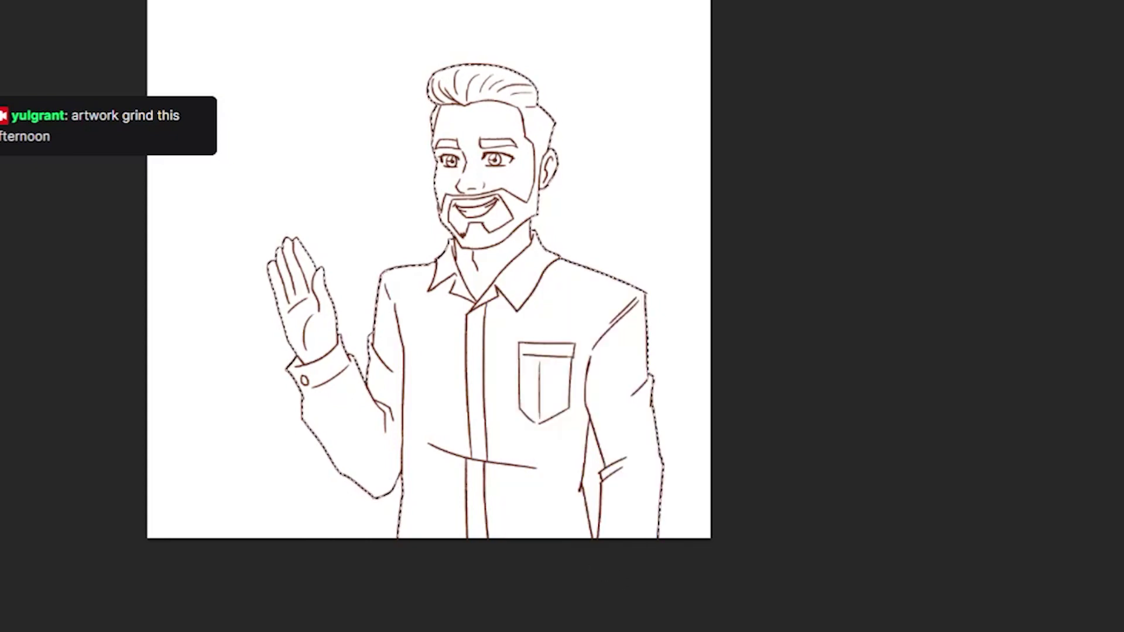
pyautogui.hotkey('alt', 'BackSpace')
pyautogui.hotkey('ctrl', 'd')
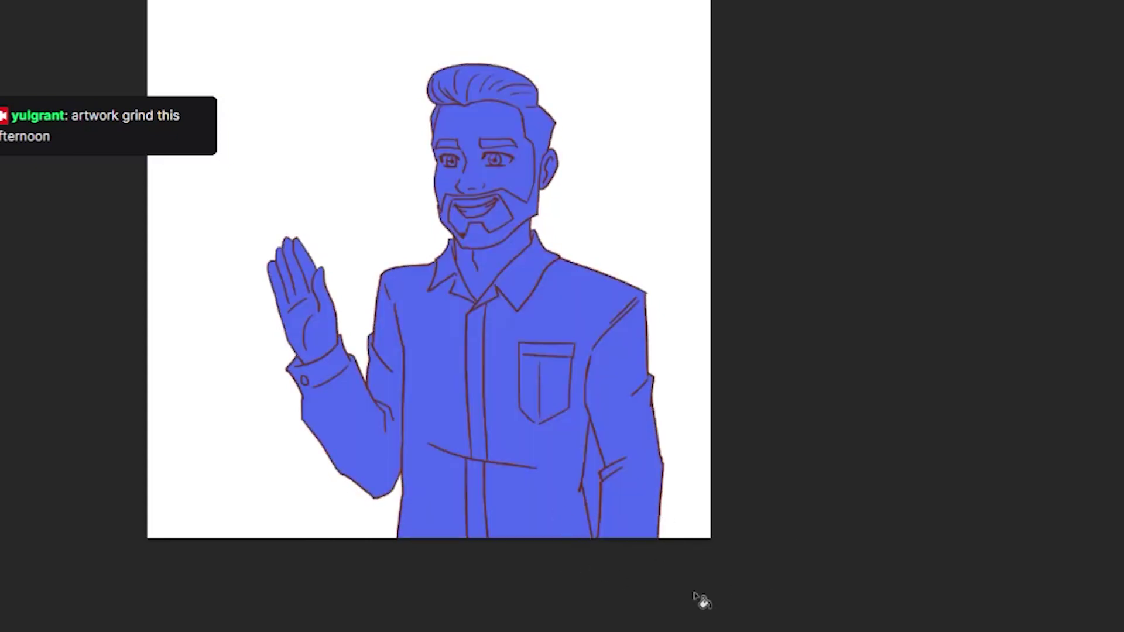
# - Paint the gap between the lower sleeve and body back to white
pyautogui.hotkey('ctrl', '1')
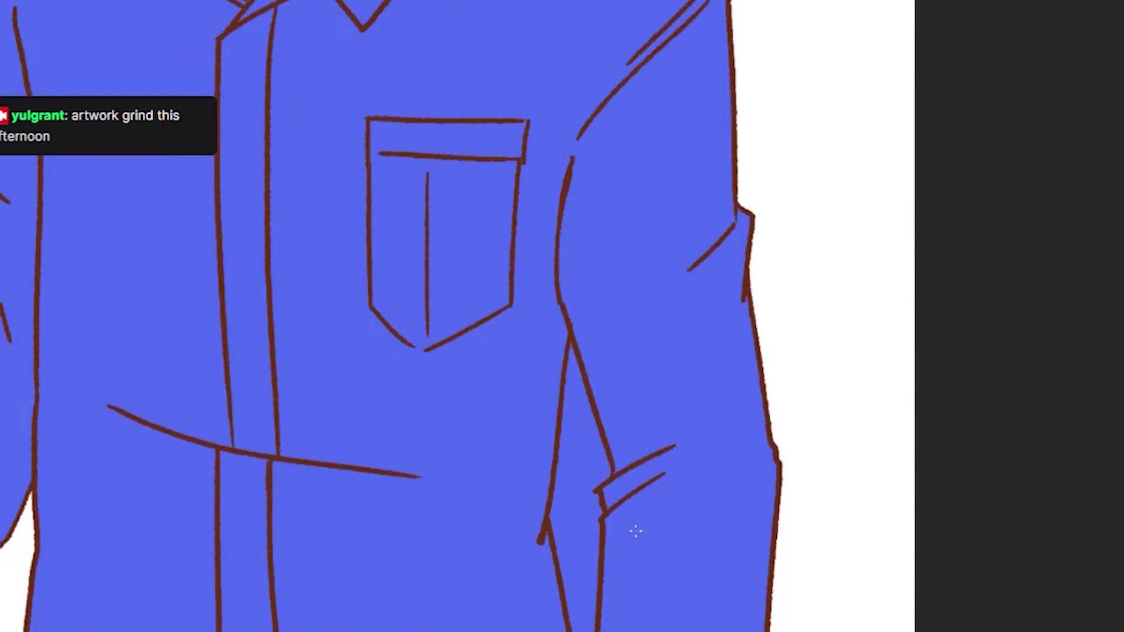
pyautogui.moveTo(587, 491)
pyautogui.mouseDown()
pyautogui.moveTo(602, 436)
pyautogui.moveTo(571, 347)
pyautogui.moveTo(567, 445)
pyautogui.mouseUp()
pyautogui.moveTo(565, 375)
pyautogui.mouseDown()
pyautogui.moveTo(553, 522)
pyautogui.moveTo(565, 573)
pyautogui.mouseUp()
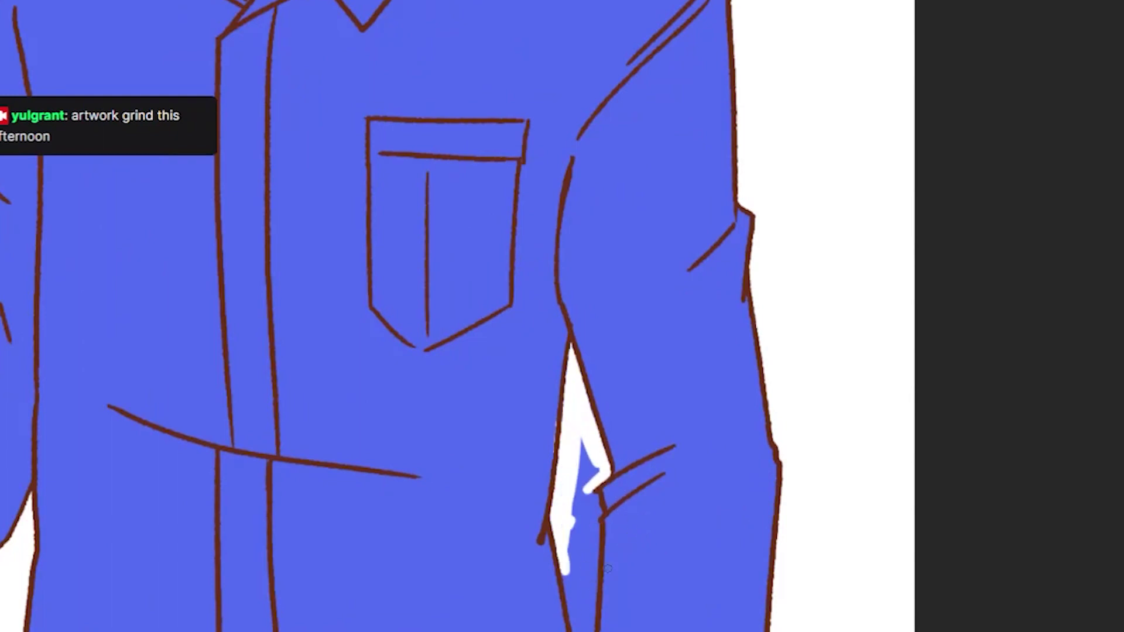
pyautogui.moveTo(568, 427); pyautogui.dragTo(585, 527)
pyautogui.moveTo(594, 457); pyautogui.dragTo(592, 629)
pyautogui.moveTo(571, 562); pyautogui.dragTo(576, 630)
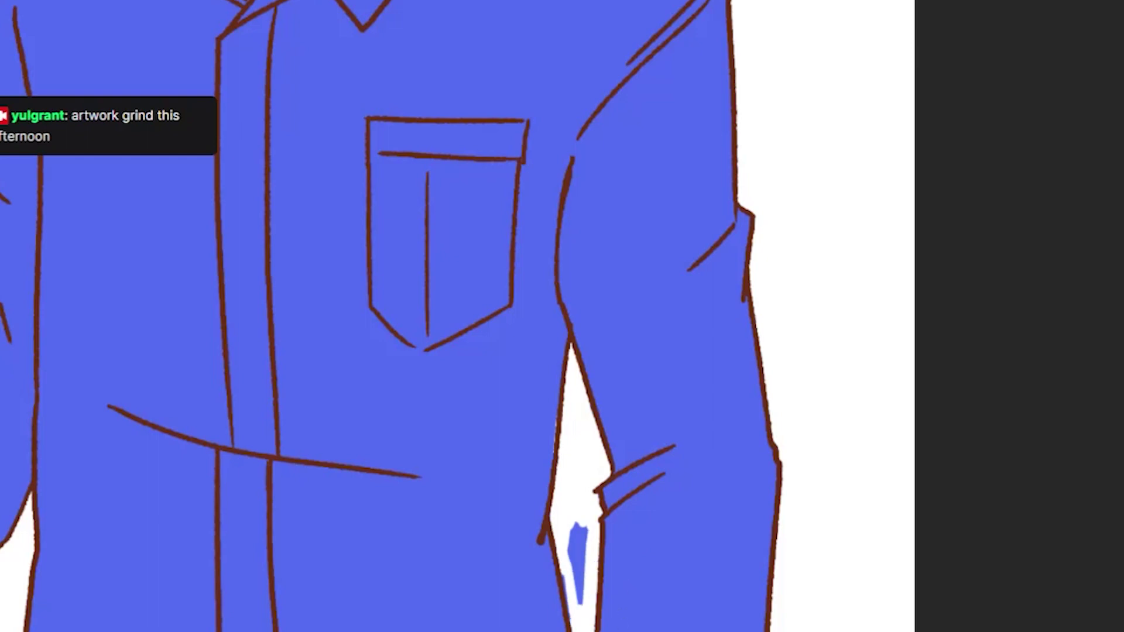
pyautogui.moveTo(583, 524); pyautogui.dragTo(567, 620)
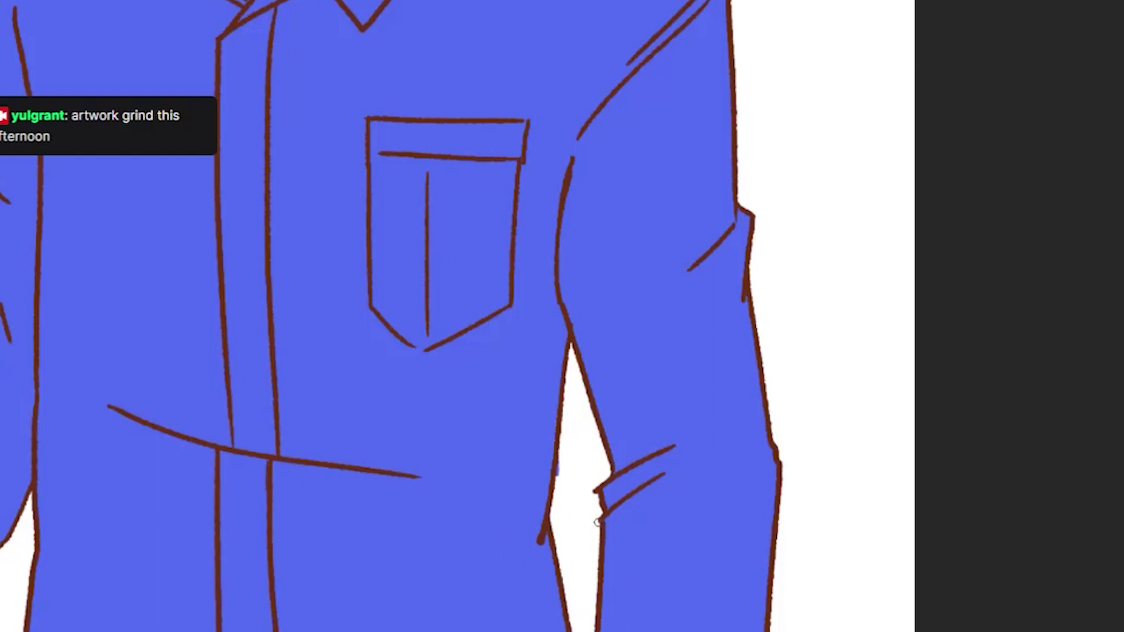
pyautogui.hotkey('ctrl', '-')
pyautogui.hotkey('ctrl', '-')
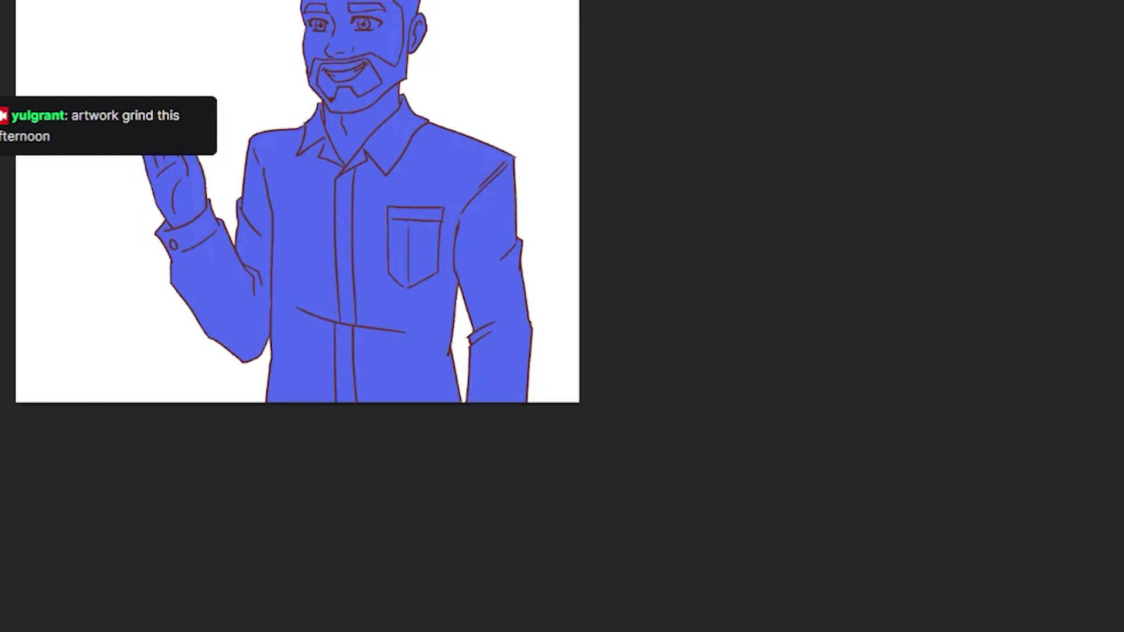
pyautogui.hotkey('ctrl', '0')
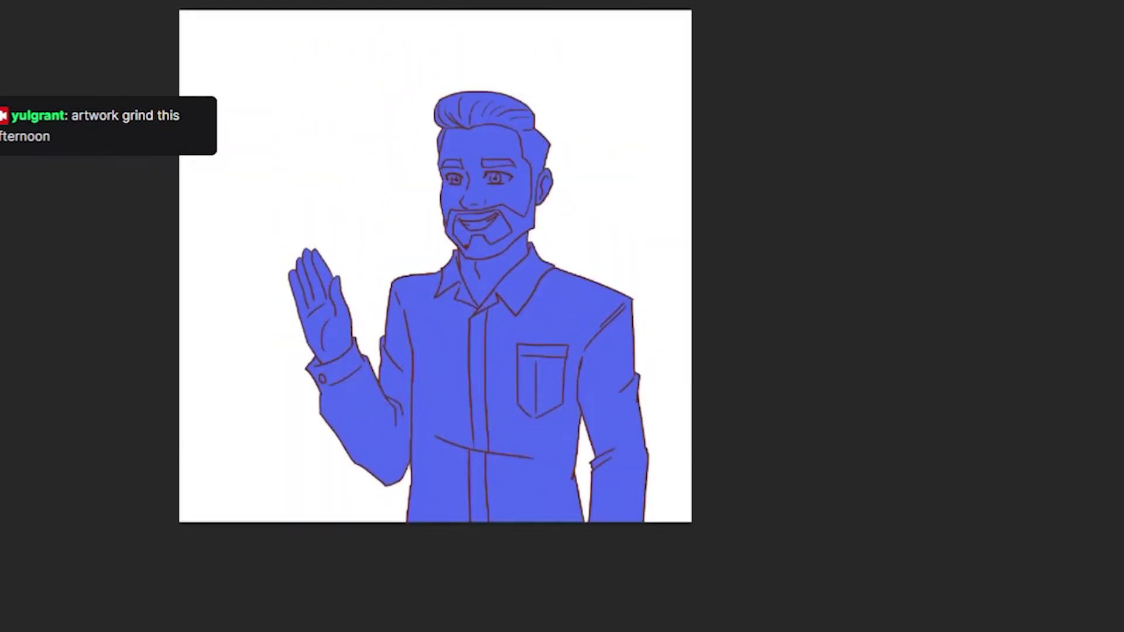
pyautogui.hotkey('ctrl', '+')
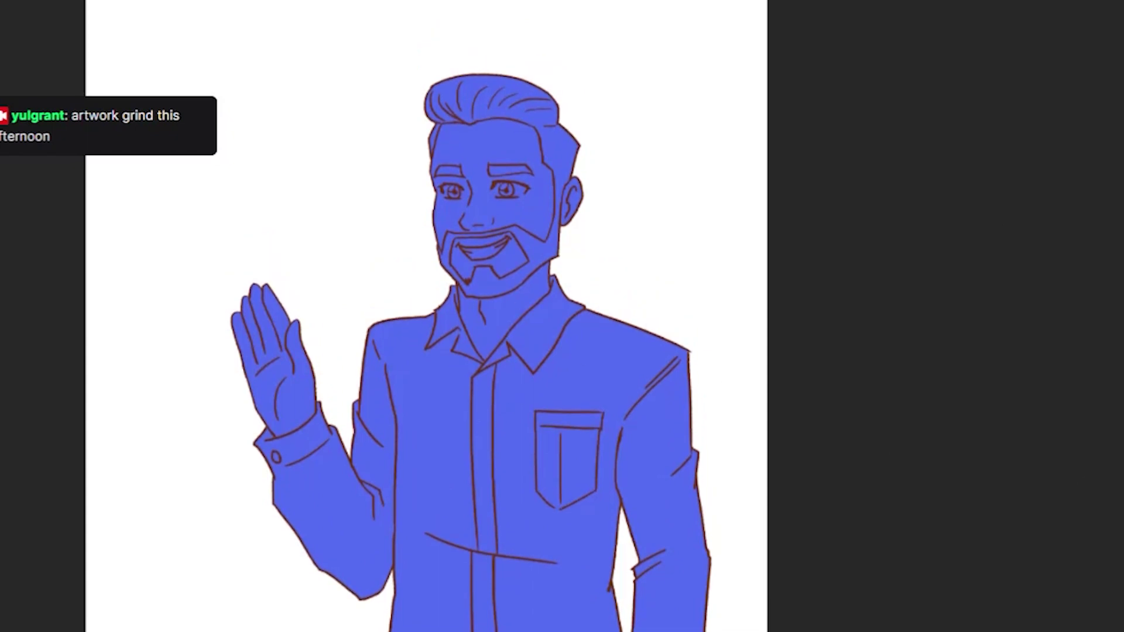
# - Select the face, neck and raised hand and fill them with a skin tone
pyautogui.click(565, 225)
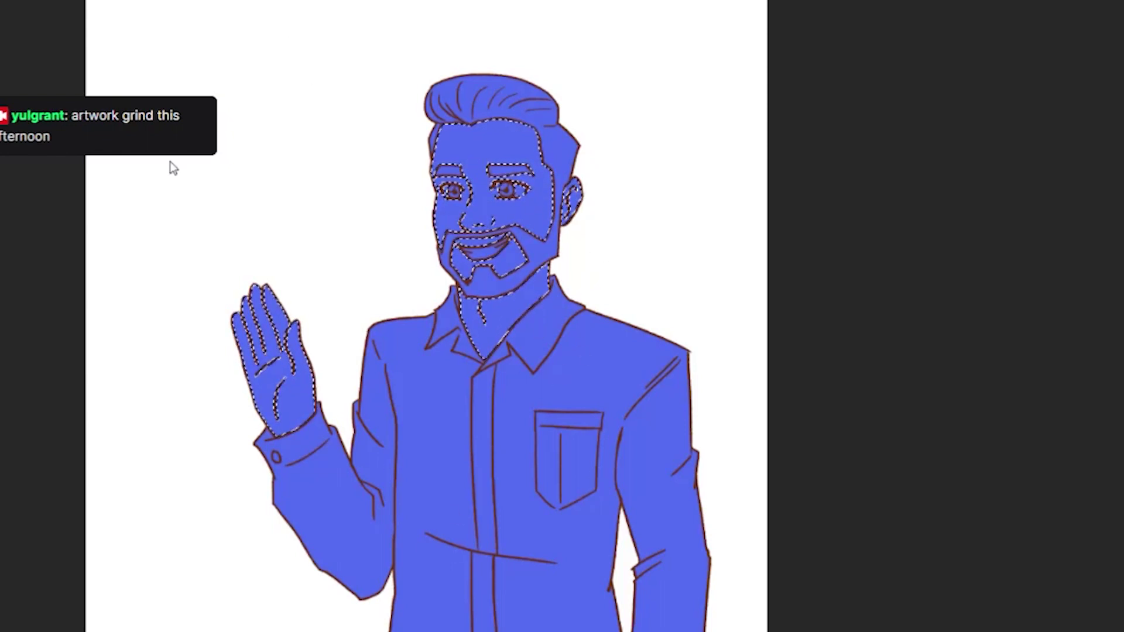
pyautogui.click(516, 211)
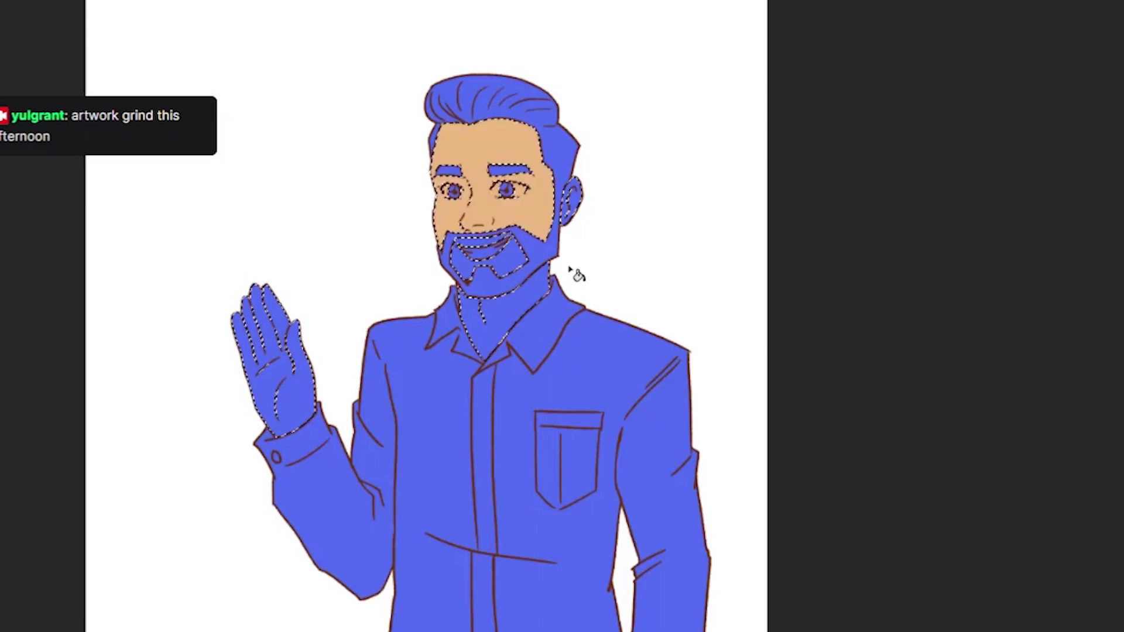
pyautogui.click(509, 317)
pyautogui.hotkey('ctrl', 'z')
pyautogui.hotkey('ctrl', 'z')
pyautogui.hotkey('alt', 'BackSpace')
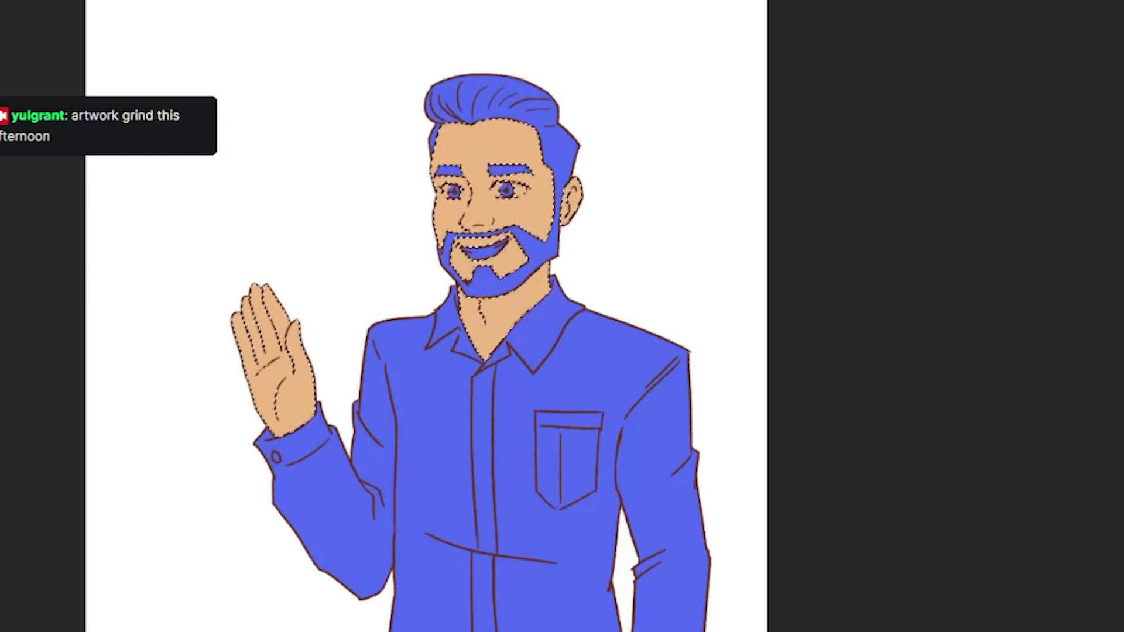
# - Fill the shirt and the leftover placket strip with light blue
pyautogui.click(584, 391)
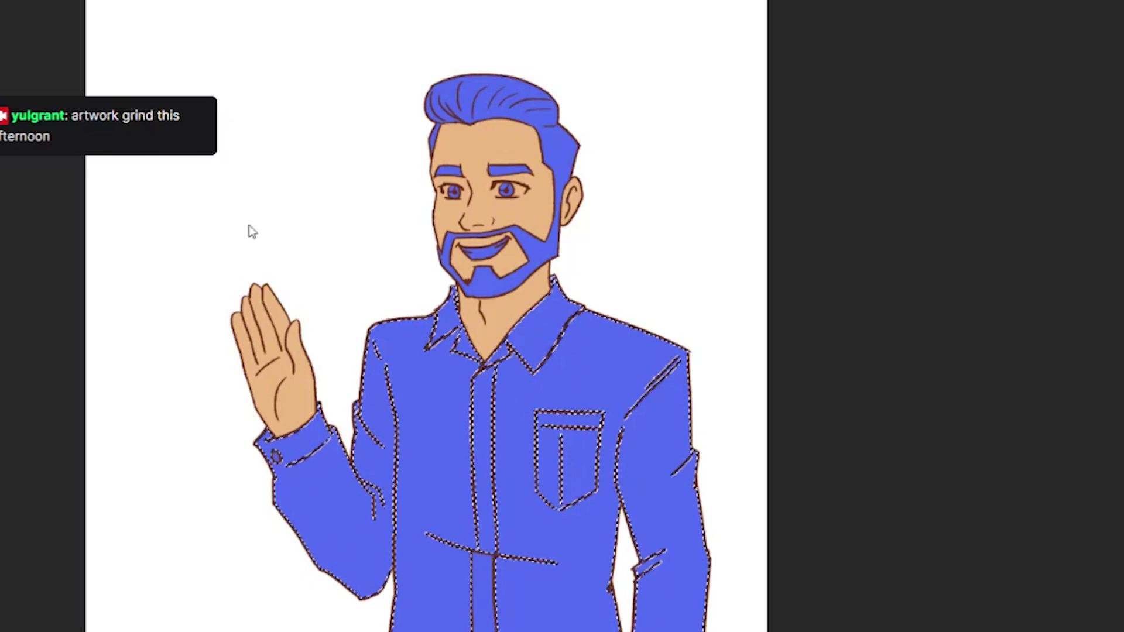
pyautogui.click(609, 620)
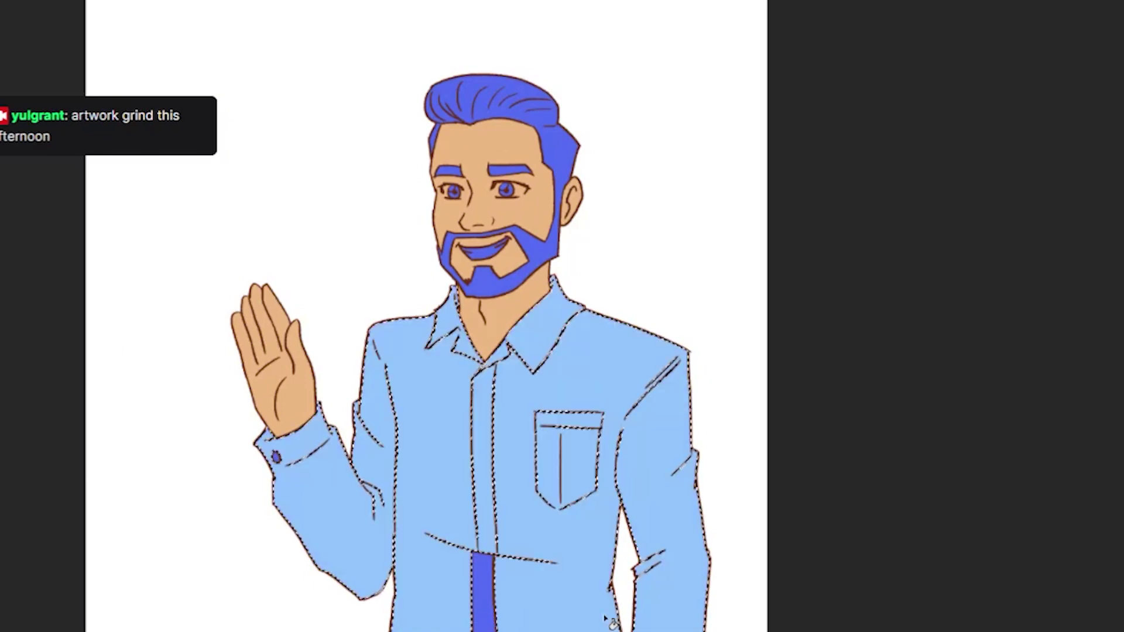
pyautogui.hotkey('ctrl', 'd')
pyautogui.click(483, 597)
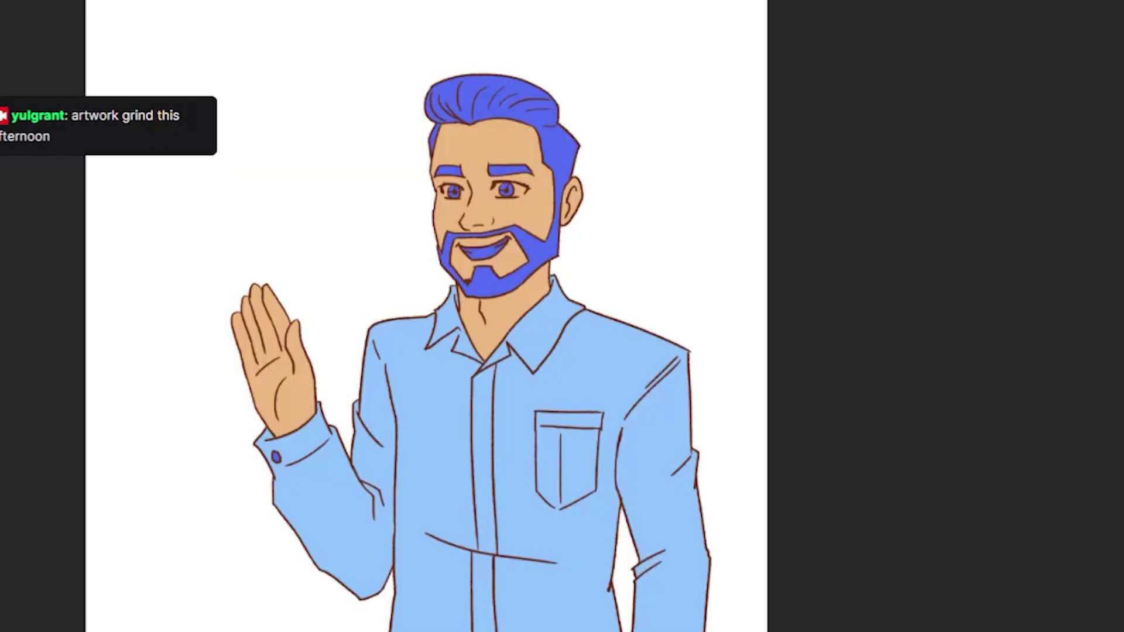
pyautogui.hotkey('ctrl', '+')
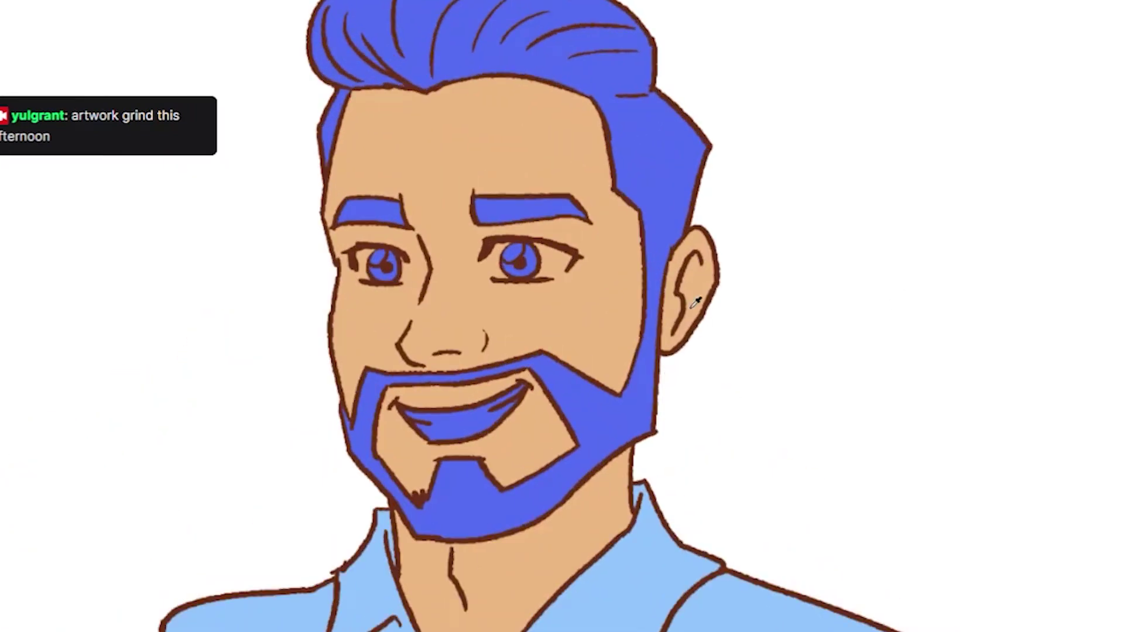
# - Select the hair and beard and fill them with brown
pyautogui.click(795, 375)
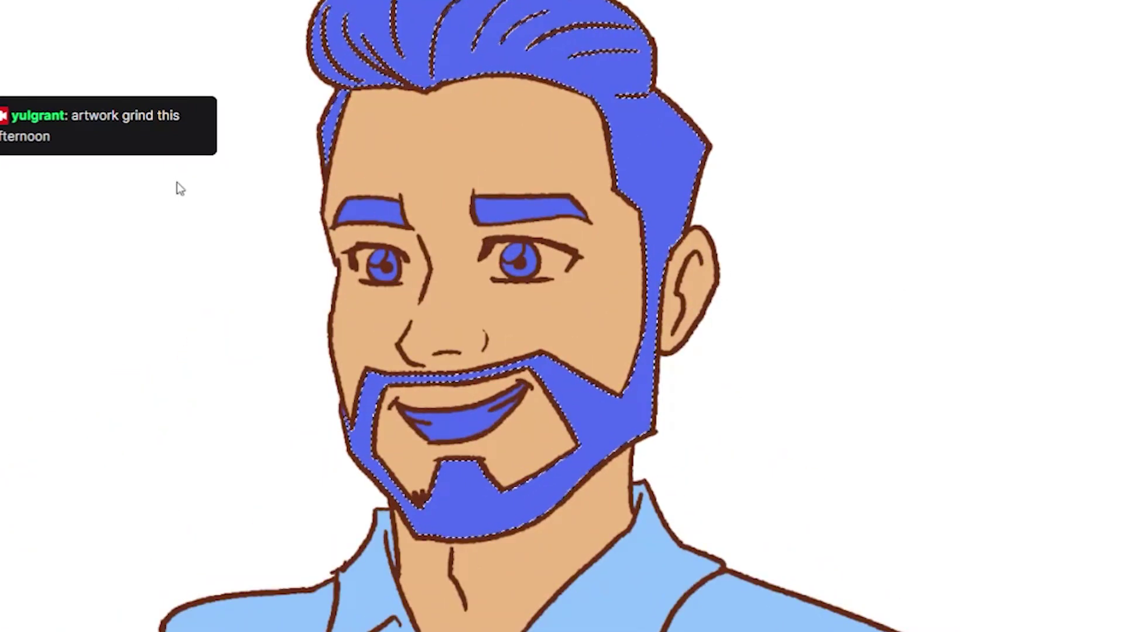
pyautogui.hotkey('alt', 'BackSpace')
pyautogui.hotkey('ctrl', 'd')
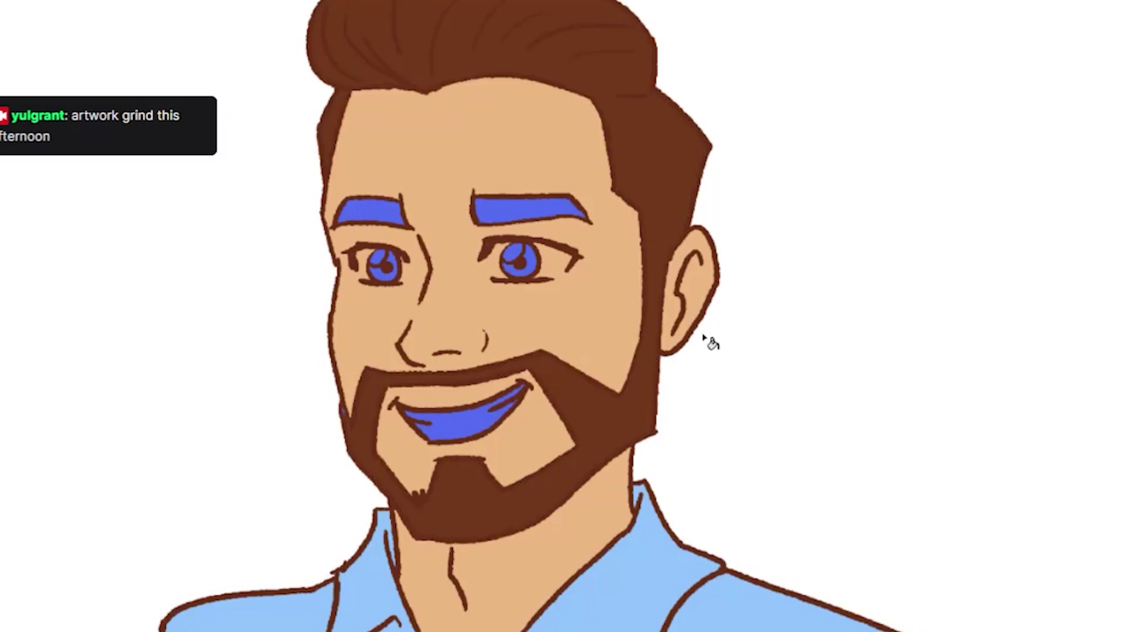
pyautogui.hotkey('ctrl', '+')
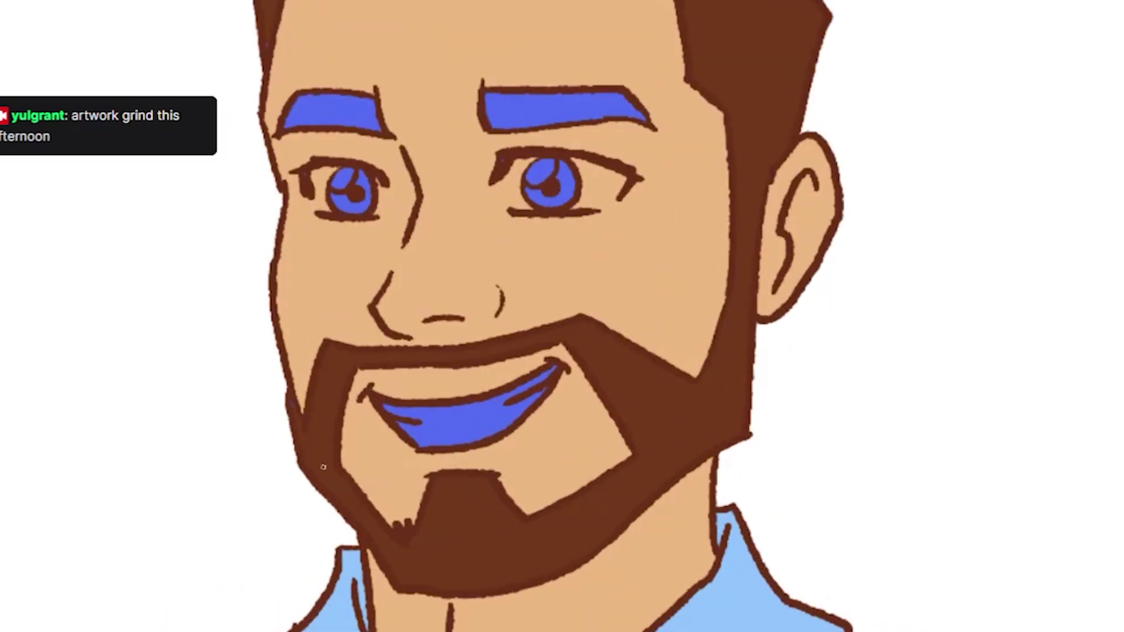
# - Paint both eyebrows brown and the iris dark brown
pyautogui.moveTo(370, 104); pyautogui.dragTo(355, 120)
pyautogui.moveTo(345, 109)
pyautogui.mouseDown()
pyautogui.moveTo(290, 124)
pyautogui.moveTo(375, 128)
pyautogui.mouseUp()
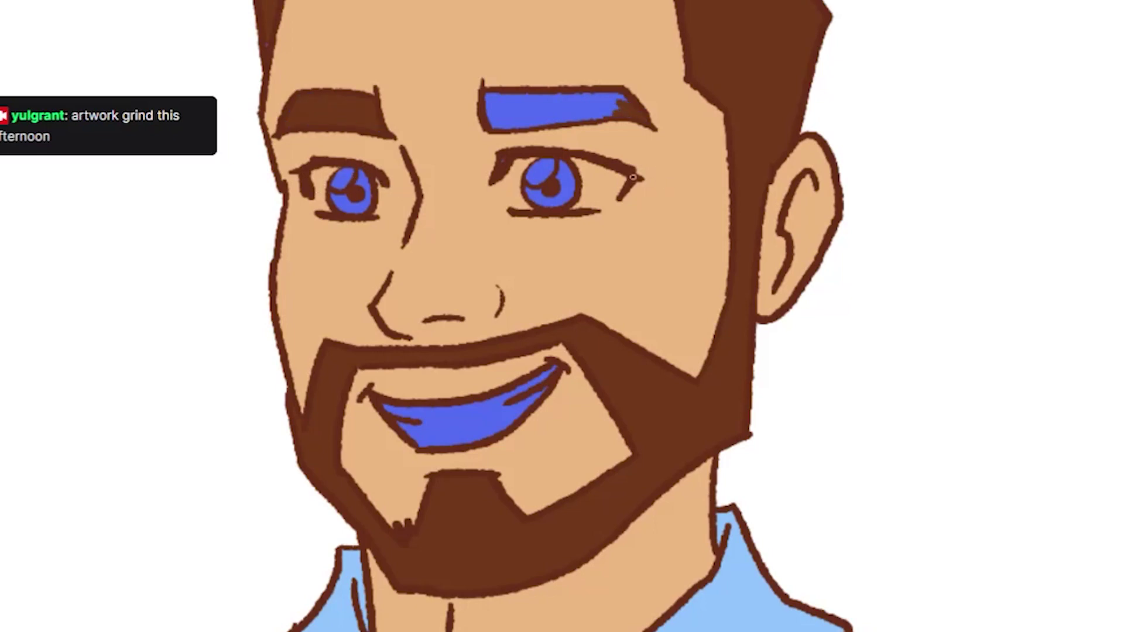
pyautogui.moveTo(624, 104)
pyautogui.mouseDown()
pyautogui.moveTo(488, 99)
pyautogui.moveTo(527, 120)
pyautogui.moveTo(608, 112)
pyautogui.moveTo(503, 113)
pyautogui.mouseUp()
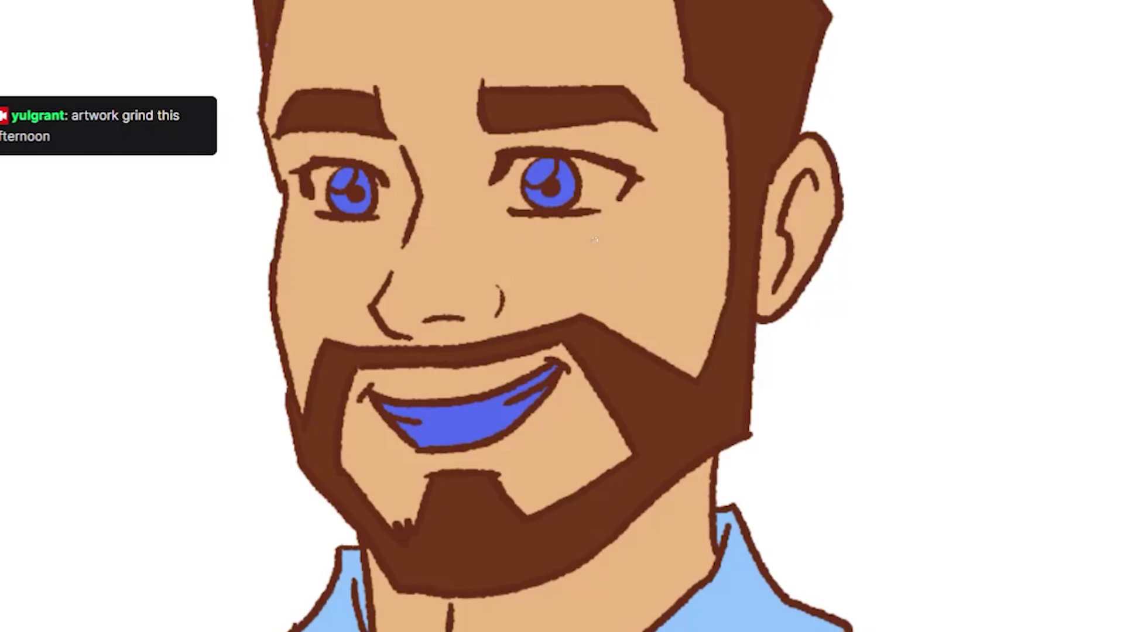
pyautogui.moveTo(536, 200); pyautogui.dragTo(571, 199)
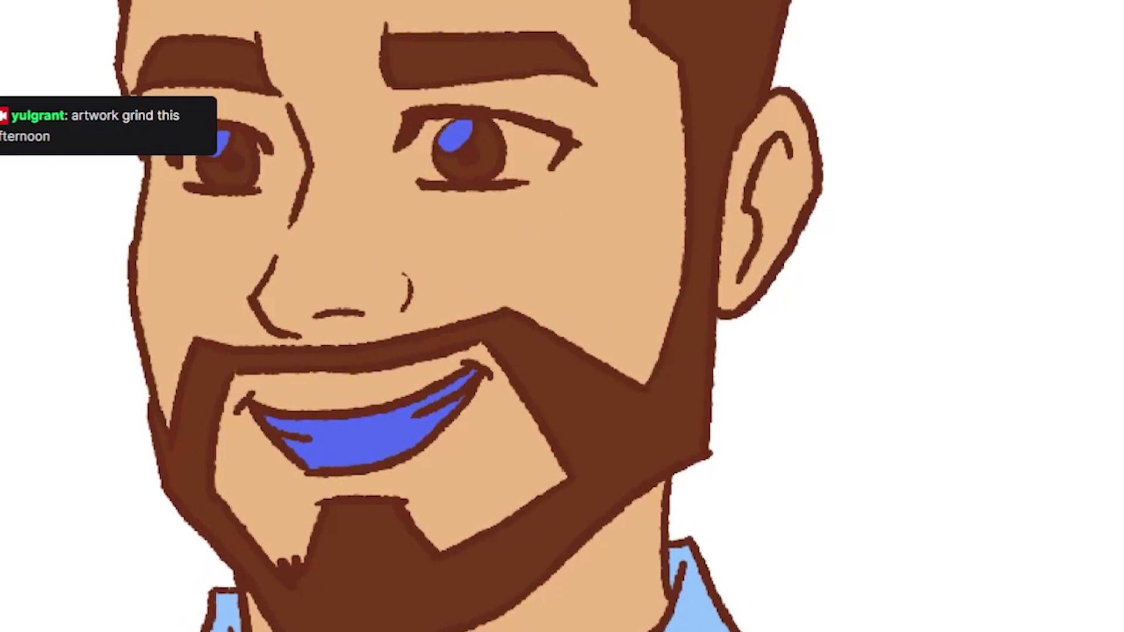
# - Paint white into the eye whites, an eye highlight, and the teeth
pyautogui.moveTo(513, 156)
pyautogui.mouseDown()
pyautogui.moveTo(530, 143)
pyautogui.moveTo(504, 124)
pyautogui.moveTo(512, 175)
pyautogui.moveTo(554, 154)
pyautogui.moveTo(527, 130)
pyautogui.moveTo(444, 147)
pyautogui.moveTo(421, 136)
pyautogui.moveTo(417, 175)
pyautogui.moveTo(436, 178)
pyautogui.mouseUp()
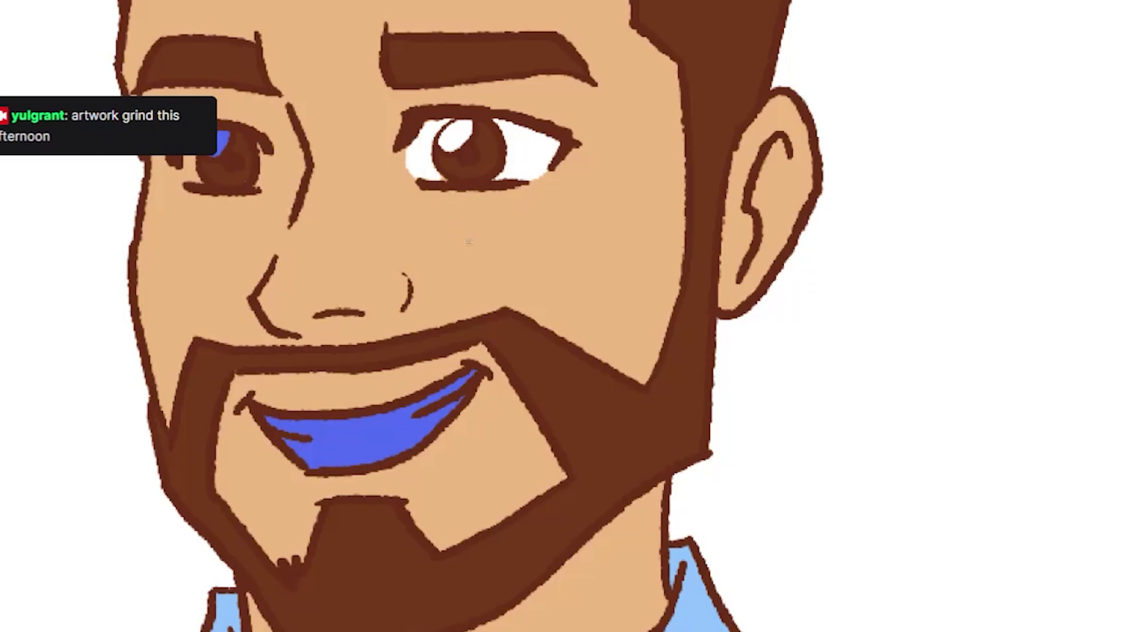
pyautogui.moveTo(263, 145); pyautogui.dragTo(263, 186)
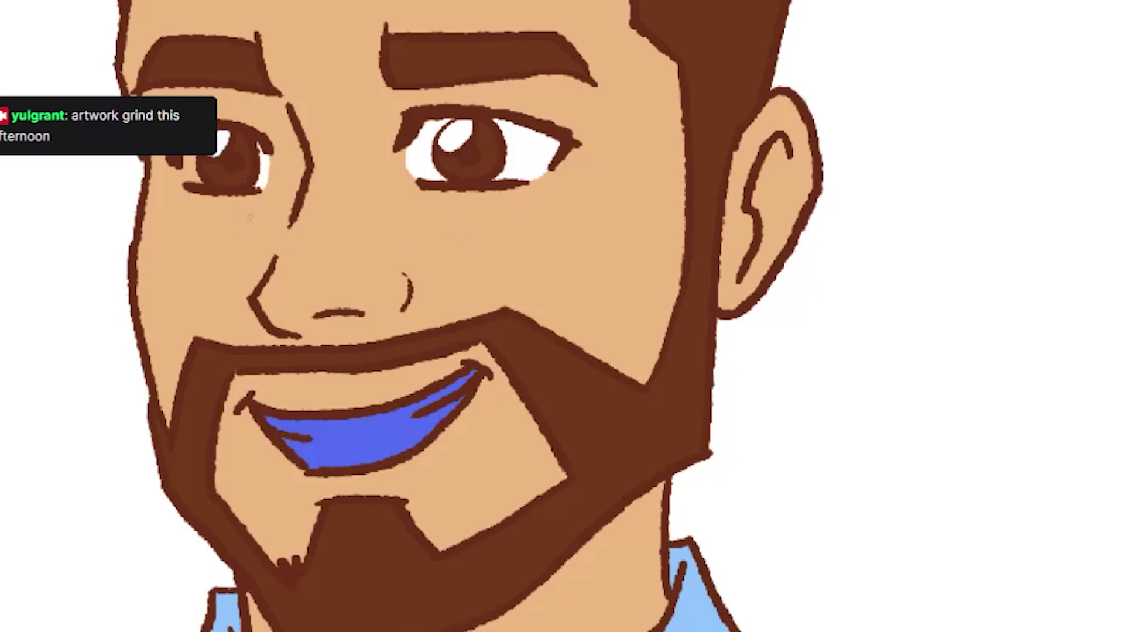
pyautogui.moveTo(473, 372)
pyautogui.mouseDown()
pyautogui.moveTo(414, 406)
pyautogui.moveTo(398, 439)
pyautogui.moveTo(266, 422)
pyautogui.mouseUp()
pyautogui.moveTo(290, 486)
pyautogui.mouseDown()
pyautogui.moveTo(351, 532)
pyautogui.moveTo(377, 523)
pyautogui.moveTo(346, 522)
pyautogui.mouseUp()
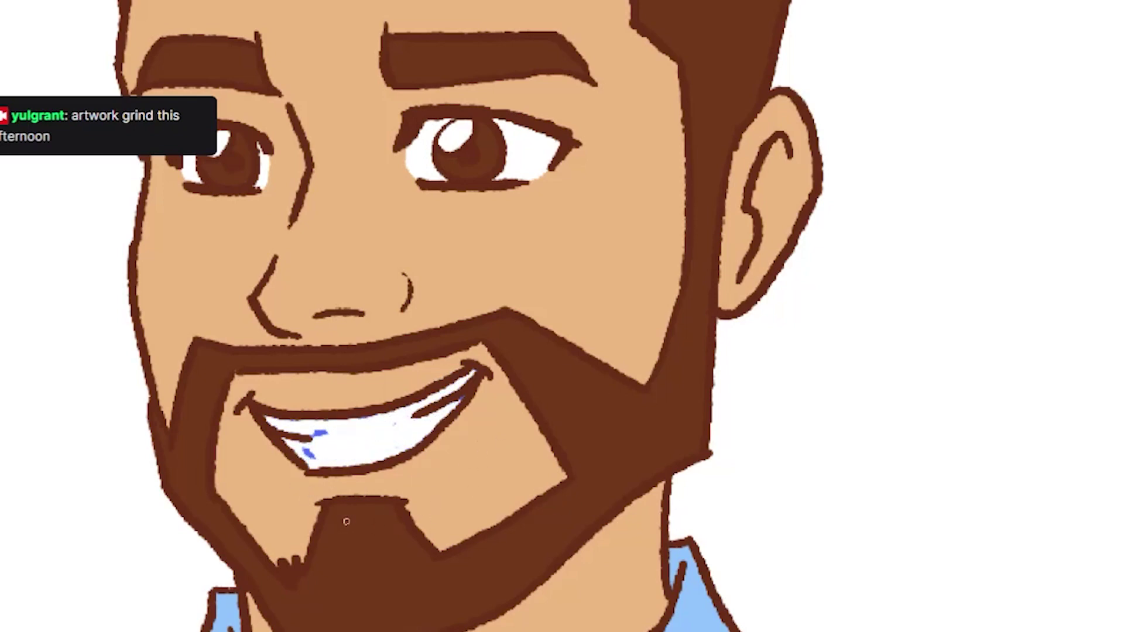
# - Airbrush darker orange shading over the raised hand's palm and fingers
pyautogui.scroll(-3, 502, 450)
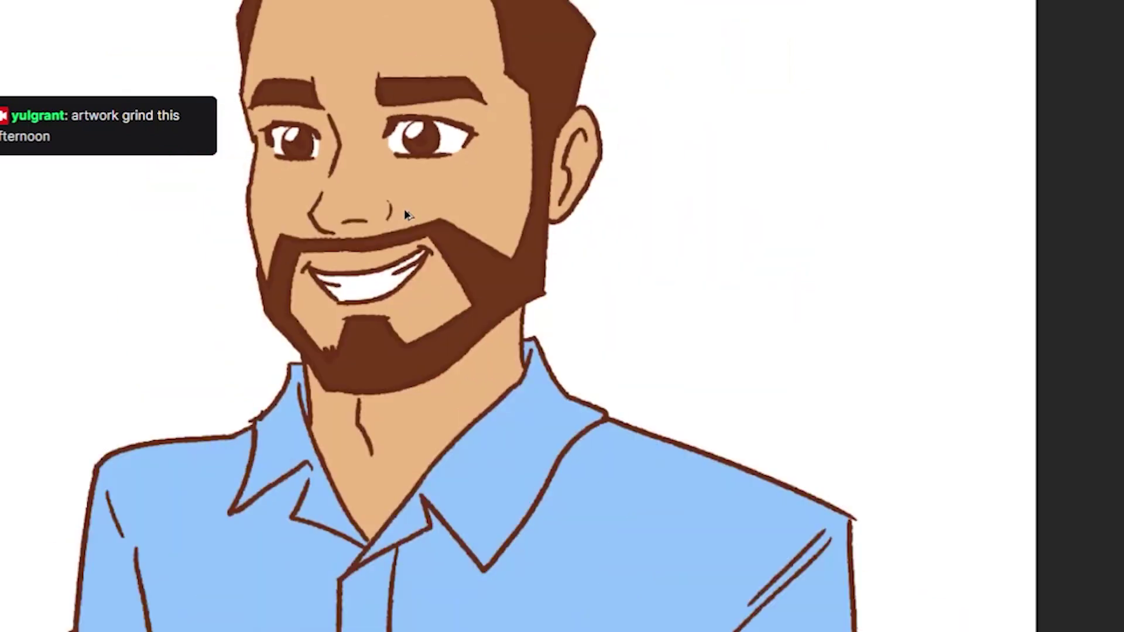
pyautogui.scroll(-2, 501, 450)
pyautogui.scroll(2, 228, 571)
pyautogui.scroll(3, 229, 571)
pyautogui.scroll(1, 224, 564)
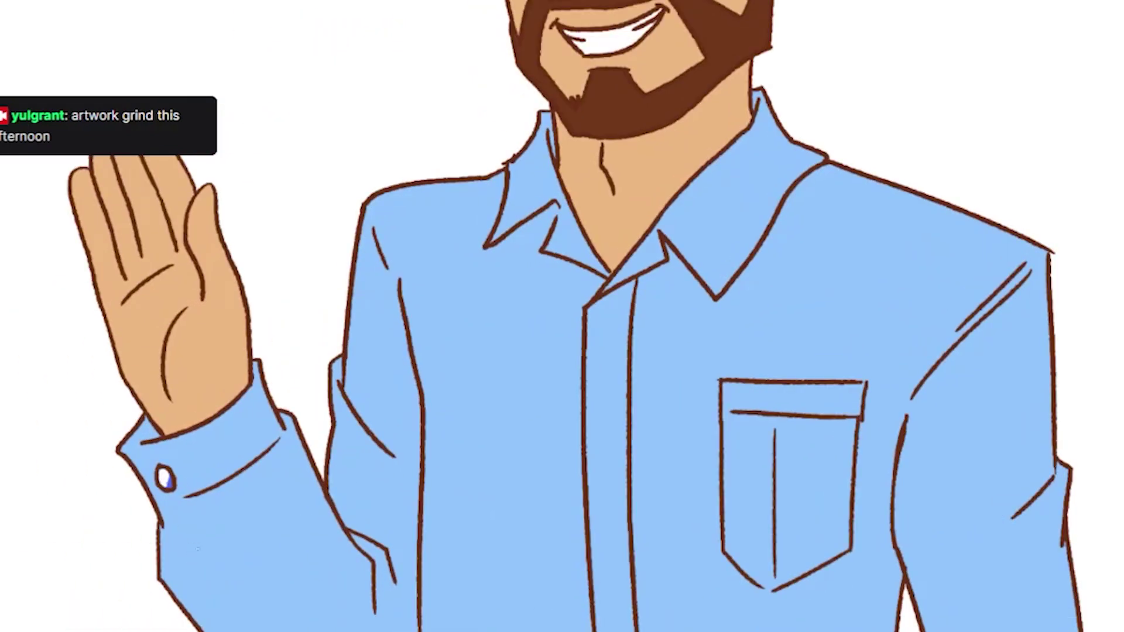
pyautogui.scroll(-3, 706, 319)
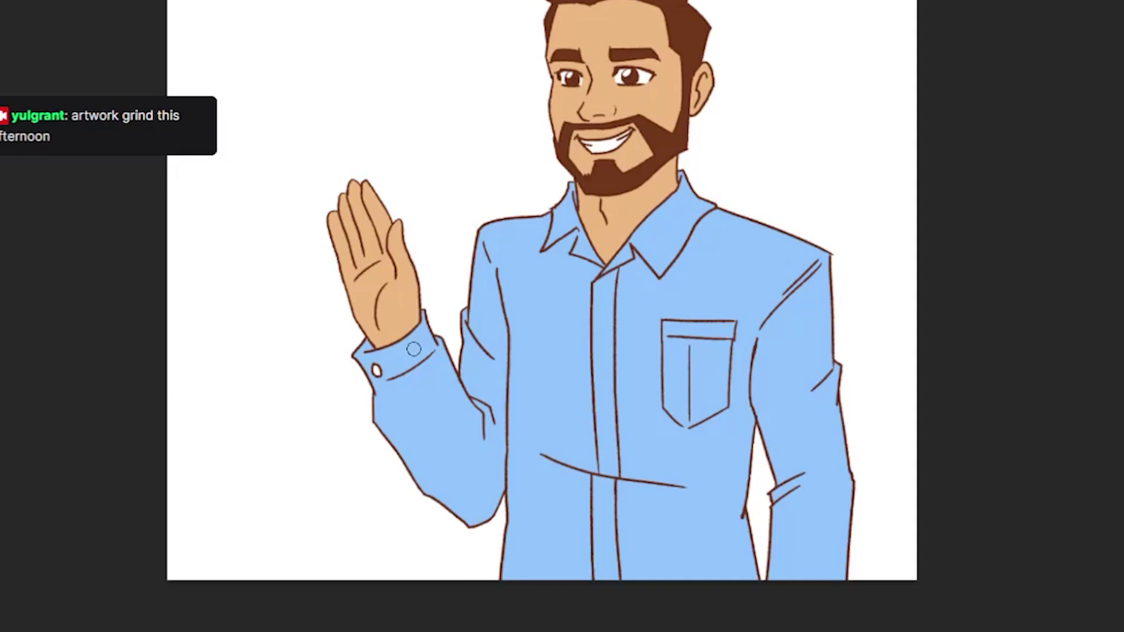
pyautogui.moveTo(414, 349); pyautogui.dragTo(380, 281)
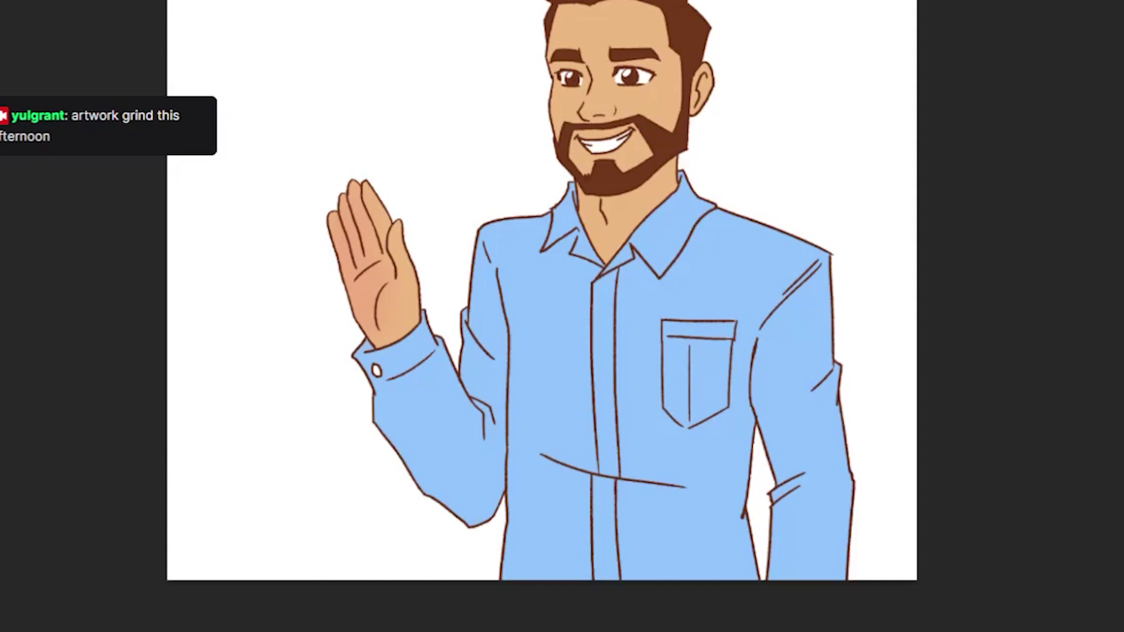
# - Repaint the goatee solid dark brown and sample the shirt's blue
pyautogui.scroll(3, 542, 317)
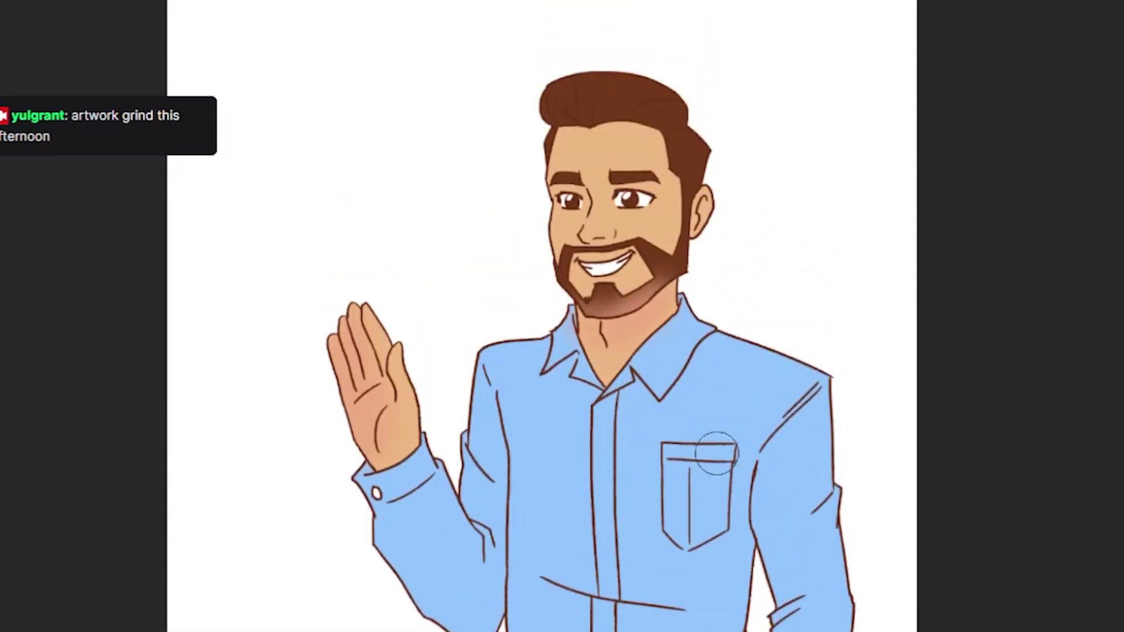
pyautogui.moveTo(639, 286); pyautogui.dragTo(592, 307)
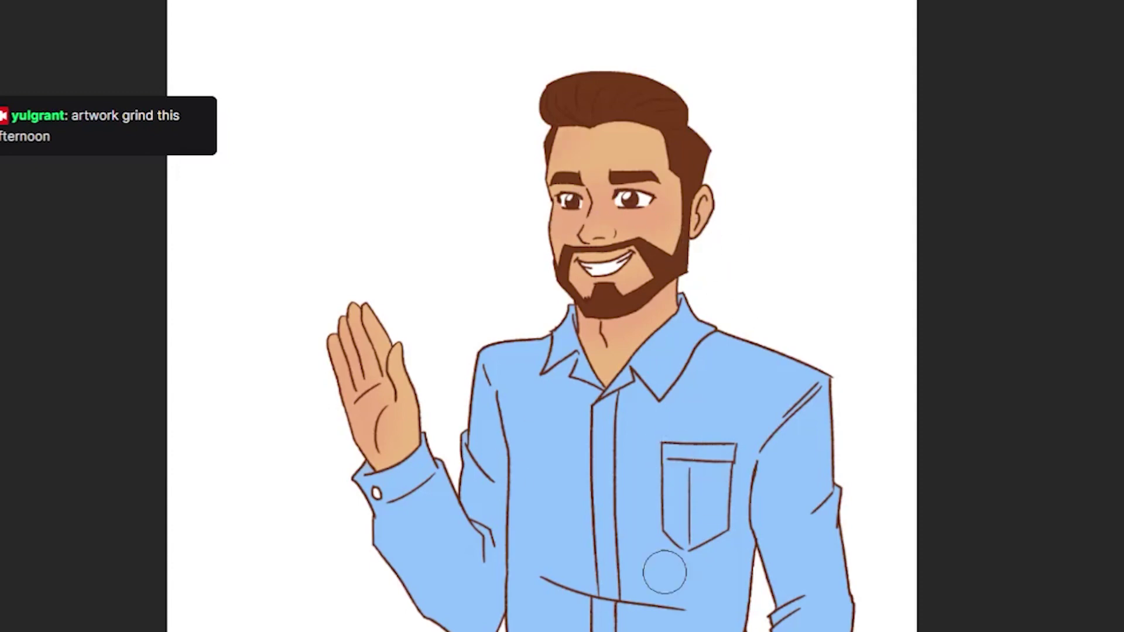
pyautogui.scroll(-2, 587, 551)
pyautogui.keyDown('alt'); pyautogui.click(592, 510); pyautogui.keyUp('alt')
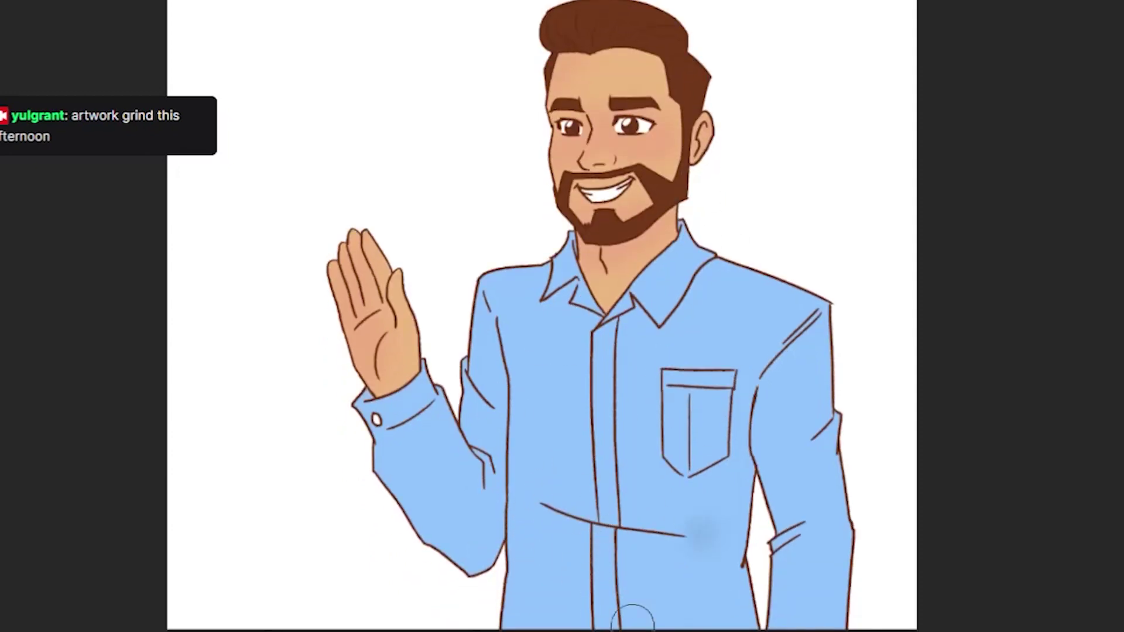
# - Airbrush soft darker blue across the lower shirt, upper shirt and right side
pyautogui.moveTo(702, 534); pyautogui.dragTo(515, 579)
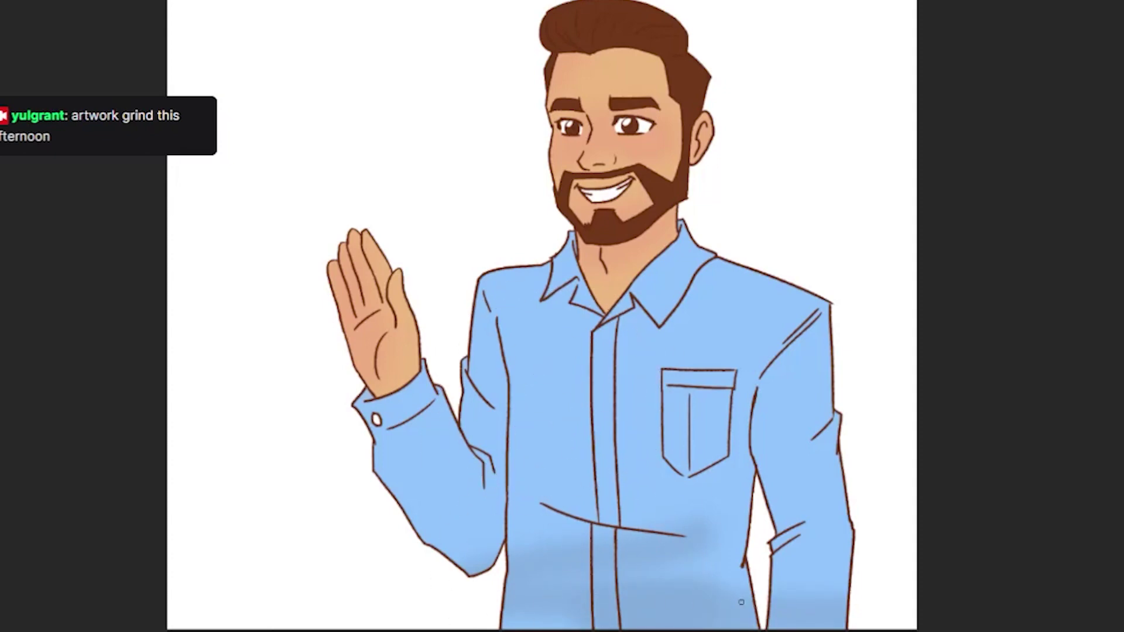
pyautogui.moveTo(778, 486); pyautogui.dragTo(703, 621)
pyautogui.hotkey('ctrl', 'z')
pyautogui.hotkey('ctrl', 'z')
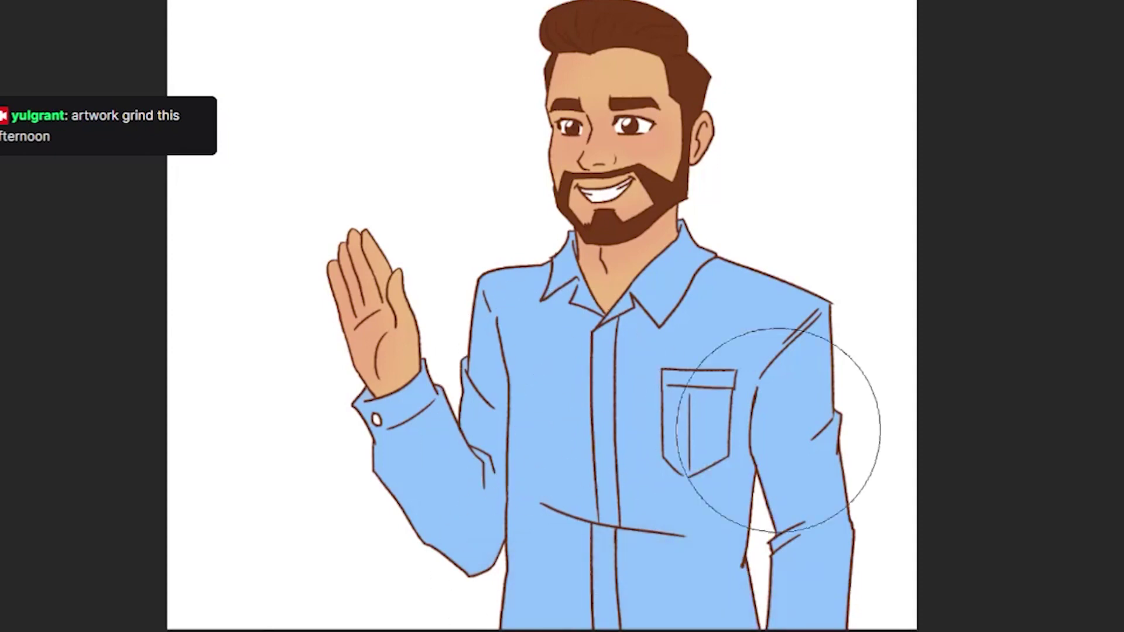
pyautogui.moveTo(765, 427)
pyautogui.mouseDown()
pyautogui.moveTo(834, 464)
pyautogui.moveTo(542, 361)
pyautogui.mouseUp()
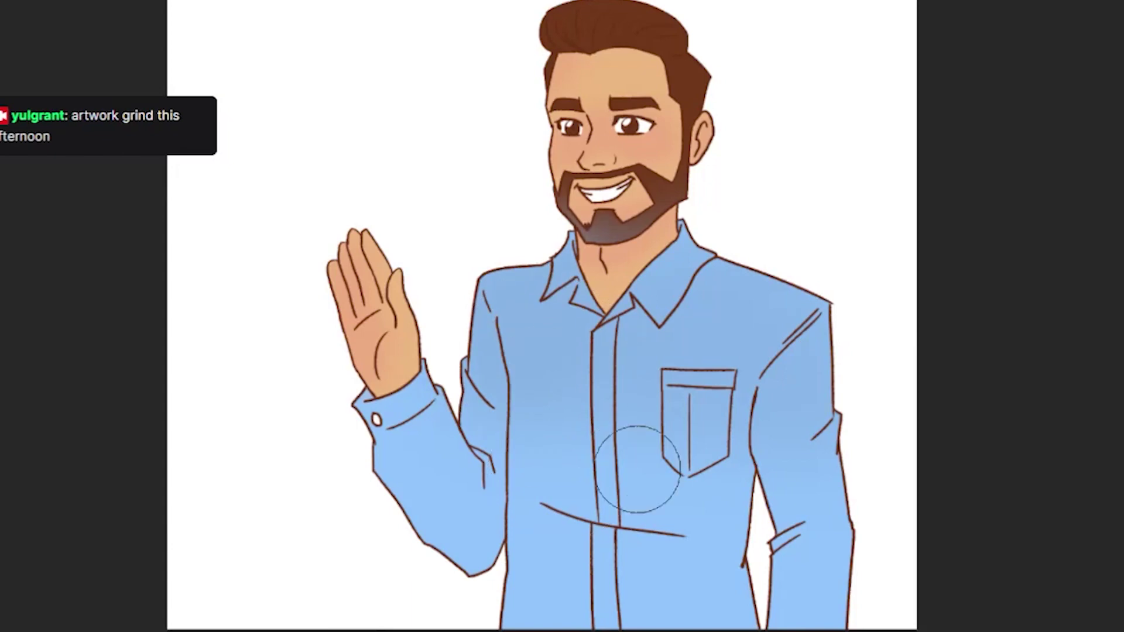
pyautogui.hotkey('ctrl', 'z')
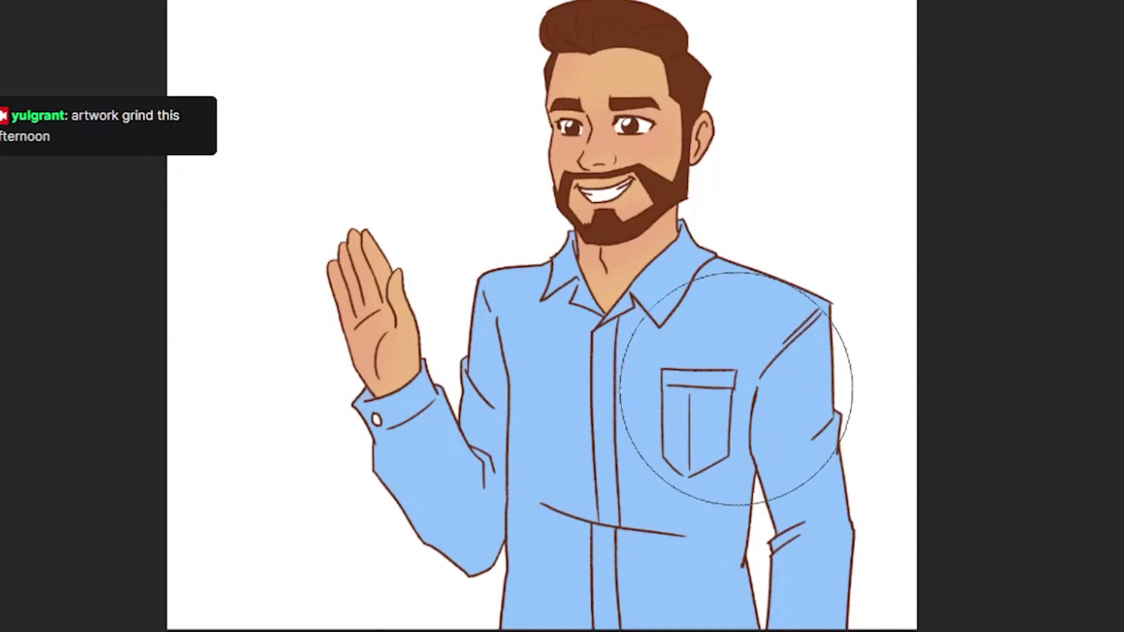
pyautogui.moveTo(740, 389); pyautogui.dragTo(532, 353)
pyautogui.moveTo(805, 445); pyautogui.dragTo(837, 468)
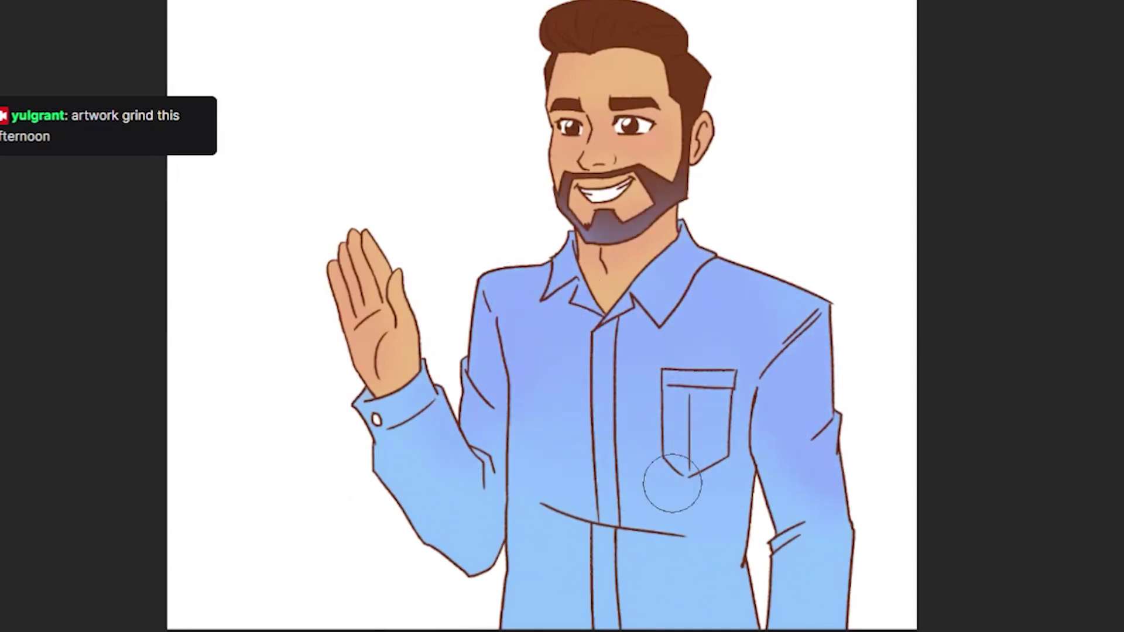
# - Cover the beard's purple gradient with dark brown and refit the whole figure
pyautogui.scroll(5, 618, 244)
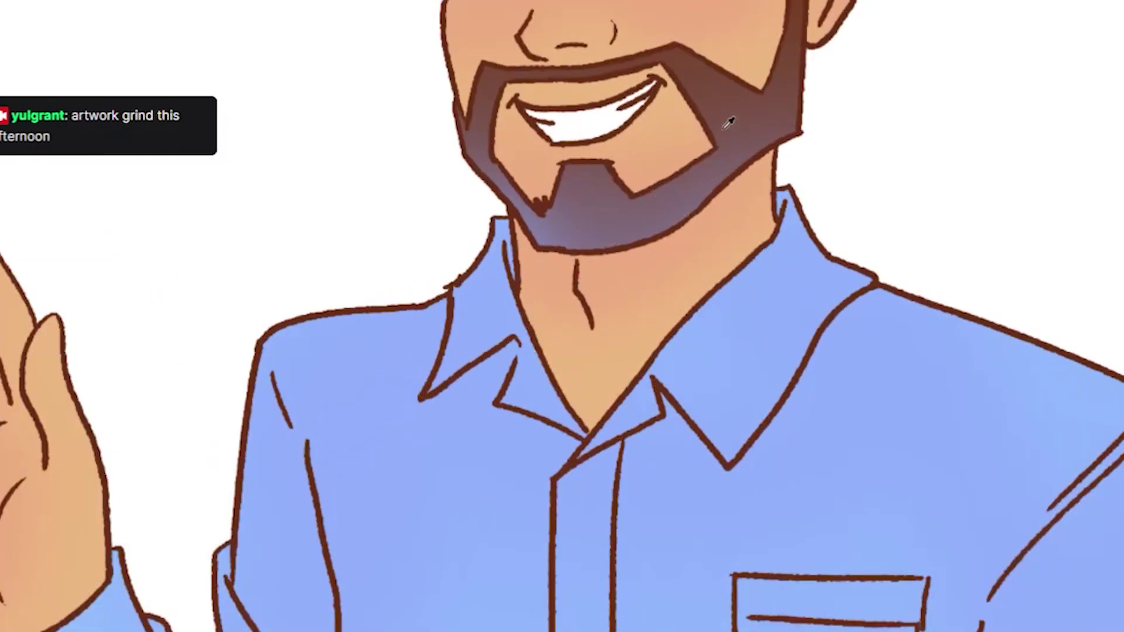
pyautogui.moveTo(647, 327); pyautogui.dragTo(745, 186)
pyautogui.moveTo(559, 231)
pyautogui.mouseDown()
pyautogui.moveTo(552, 238)
pyautogui.moveTo(492, 129)
pyautogui.mouseUp()
pyautogui.hotkey('ctrl', '0')
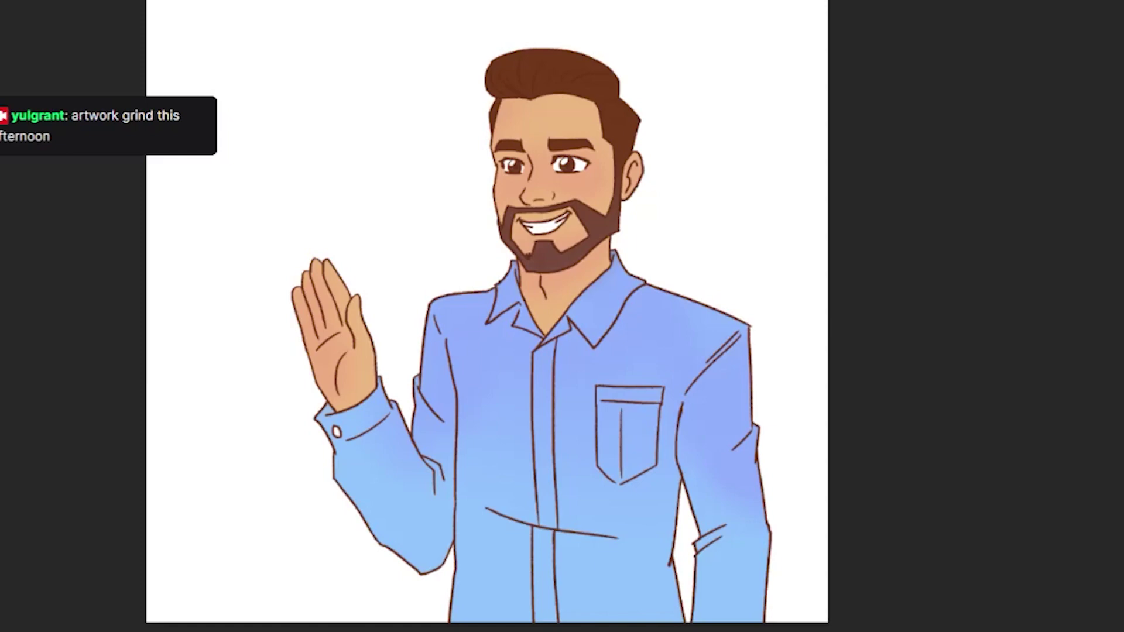
# - Try dark shadows along the left torso and sleeve edge, then remove them
pyautogui.moveTo(454, 389)
pyautogui.mouseDown()
pyautogui.moveTo(448, 527)
pyautogui.moveTo(419, 571)
pyautogui.moveTo(378, 542)
pyautogui.mouseUp()
pyautogui.moveTo(453, 548); pyautogui.dragTo(451, 360)
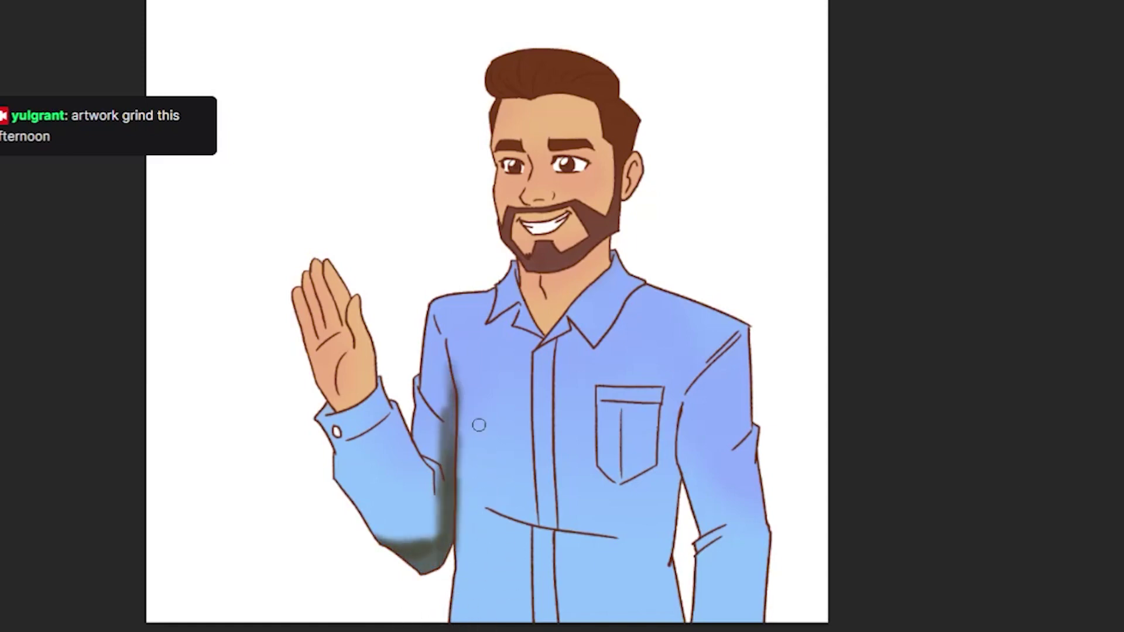
pyautogui.scroll(3, 463, 516)
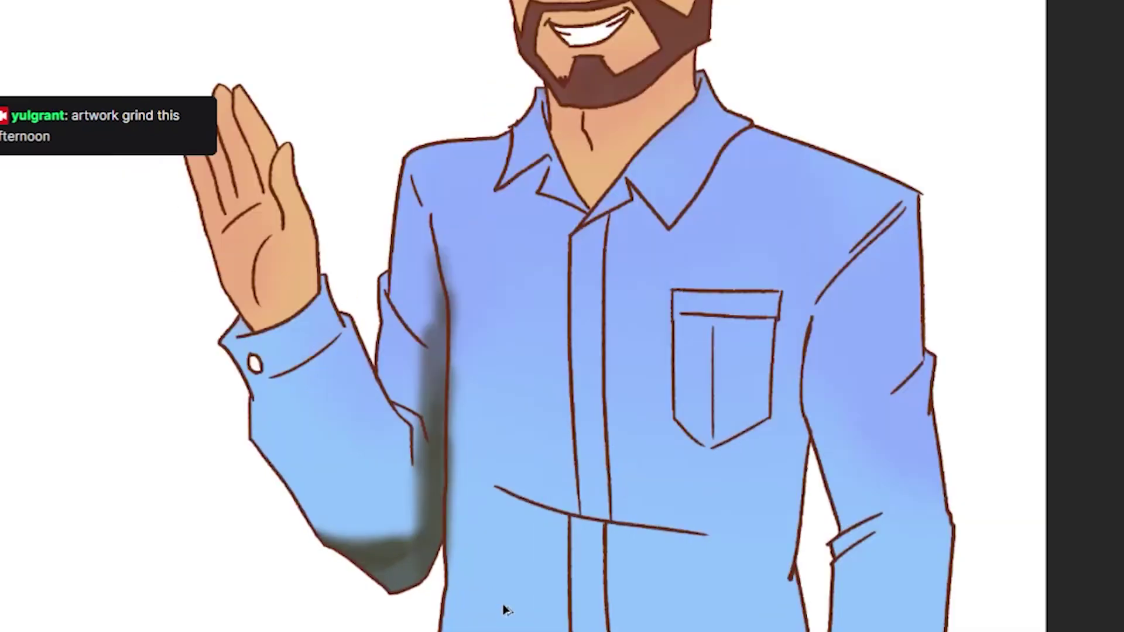
pyautogui.moveTo(439, 333)
pyautogui.mouseDown()
pyautogui.moveTo(430, 202)
pyautogui.moveTo(381, 269)
pyautogui.moveTo(421, 319)
pyautogui.mouseUp()
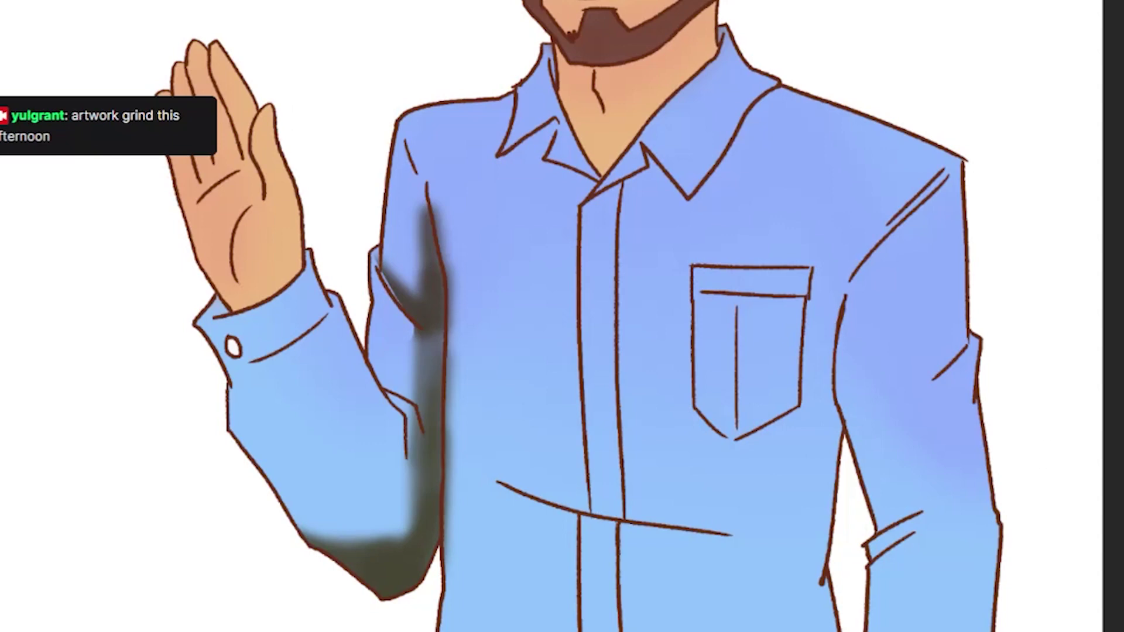
pyautogui.hotkey('shift', 'alt', 'm')
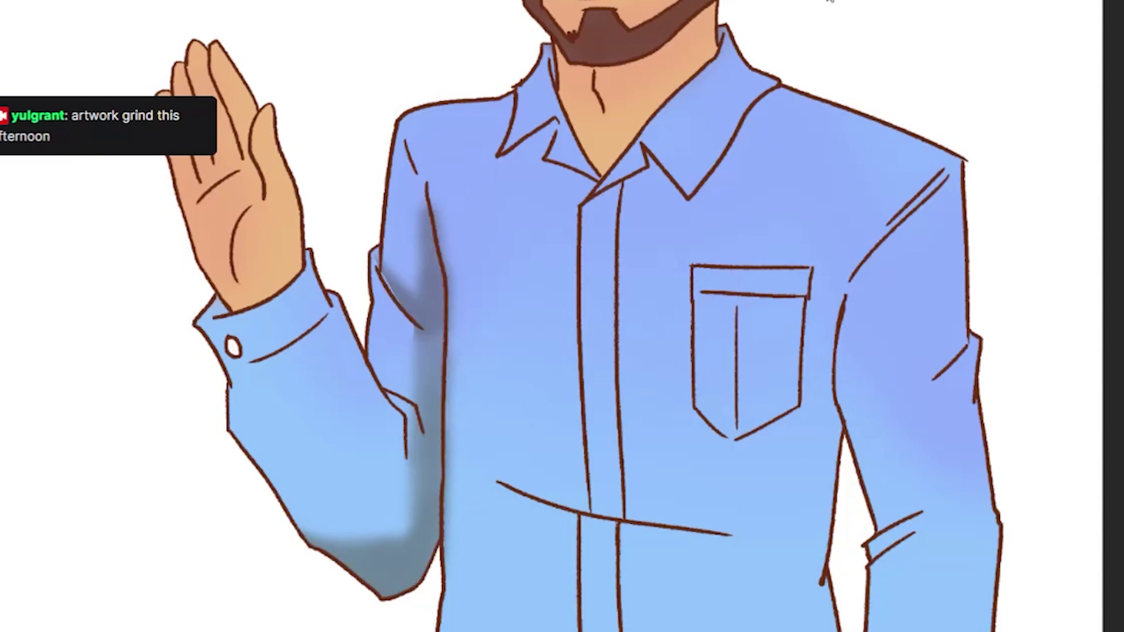
pyautogui.hotkey('ctrl', 'z')
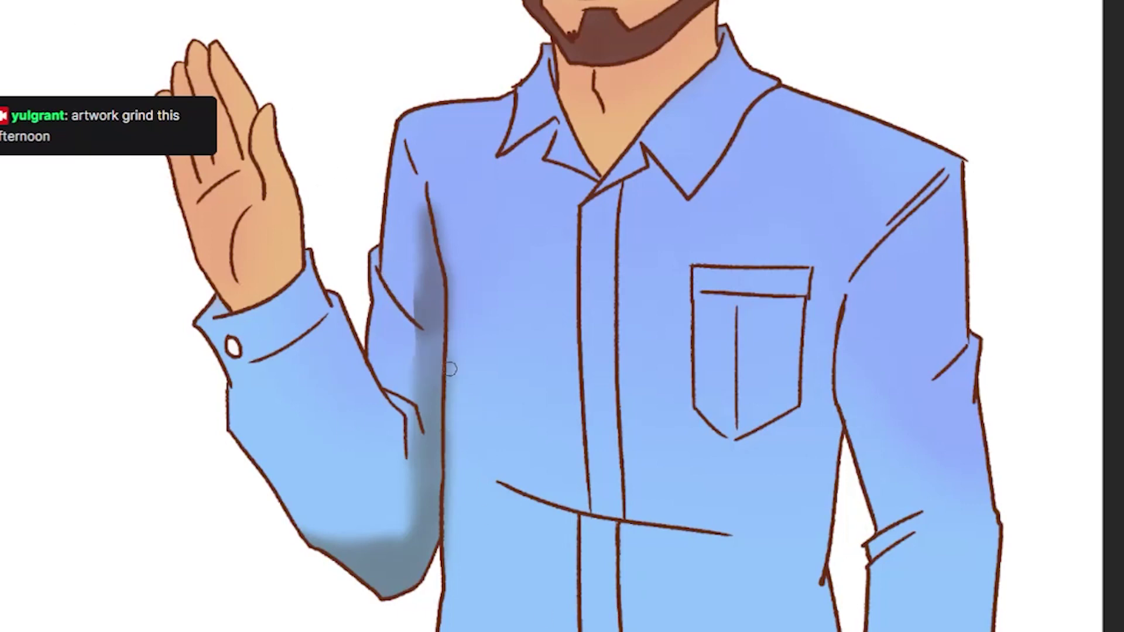
pyautogui.hotkey('ctrl', 'z')
pyautogui.hotkey('ctrl', 'z')
pyautogui.hotkey('ctrl', 'z')
pyautogui.hotkey('ctrl', 'z')
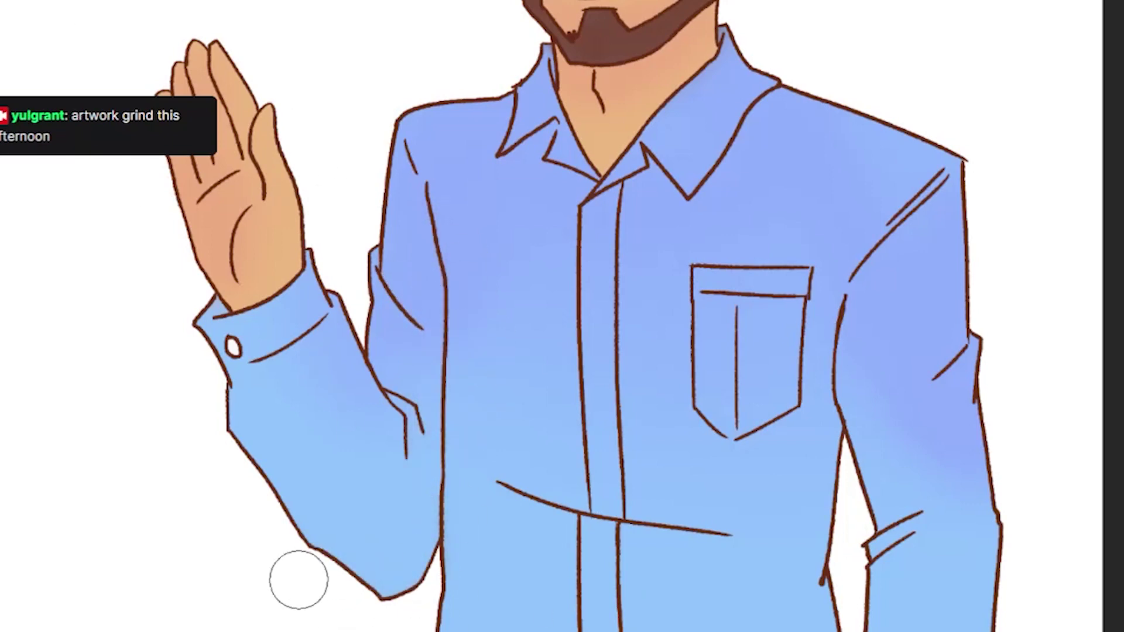
pyautogui.scroll(-5, 299, 580)
pyautogui.scroll(2, 469, 575)
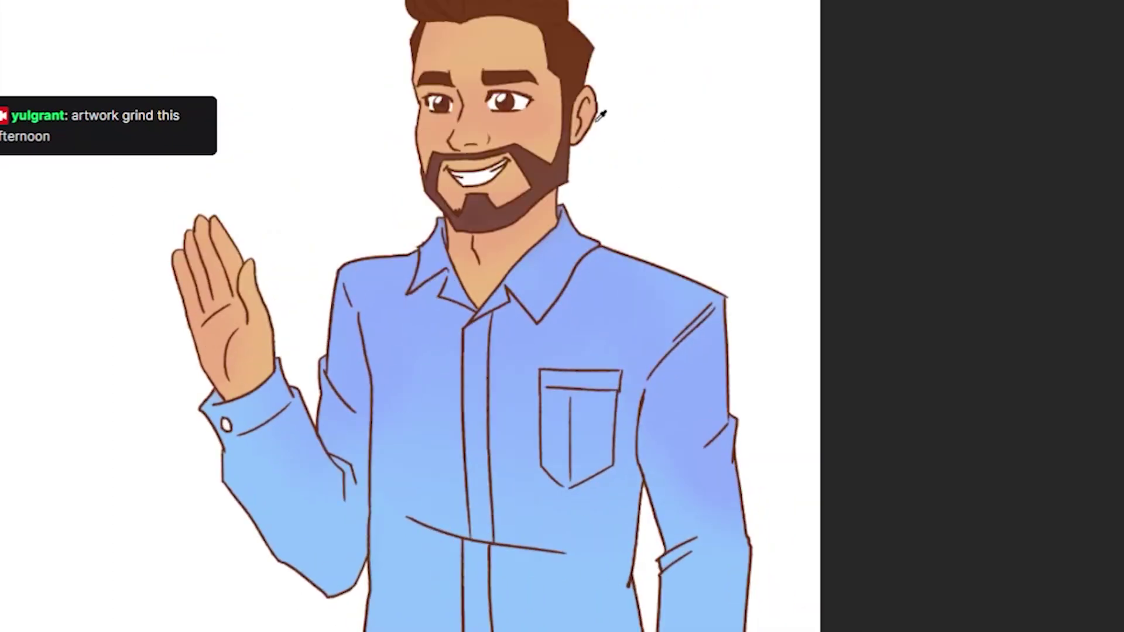
# - Try soft grey shadow strokes along the sleeve edge, undoing the missteps
pyautogui.moveTo(380, 460); pyautogui.dragTo(302, 588)
pyautogui.hotkey('ctrl', 'z')
pyautogui.moveTo(486, 421); pyautogui.dragTo(381, 571)
pyautogui.hotkey('ctrl', 'z')
pyautogui.scroll(2, 487, 454)
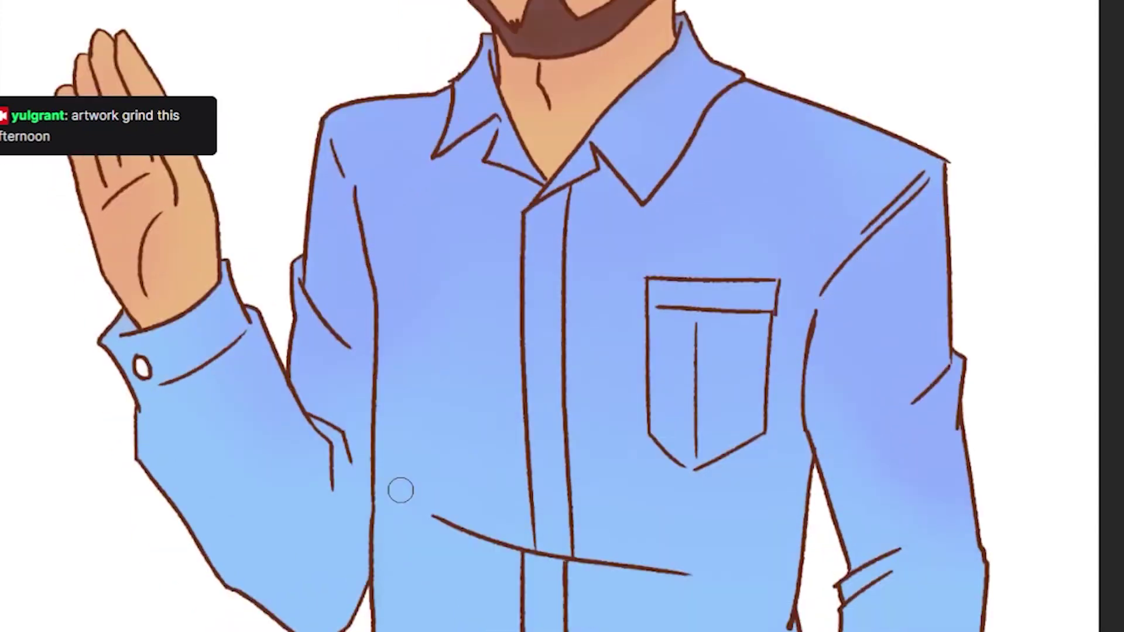
pyautogui.moveTo(378, 202); pyautogui.dragTo(334, 515)
pyautogui.hotkey('ctrl', 'z')
# - Paint a wider, darker soft shadow down the sleeve edge and its lower edge
pyautogui.moveTo(369, 345)
pyautogui.mouseDown()
pyautogui.moveTo(316, 565)
pyautogui.moveTo(305, 562)
pyautogui.mouseUp()
pyautogui.moveTo(319, 495); pyautogui.dragTo(246, 577)
pyautogui.moveTo(292, 451); pyautogui.dragTo(193, 509)
pyautogui.moveTo(316, 427); pyautogui.dragTo(175, 506)
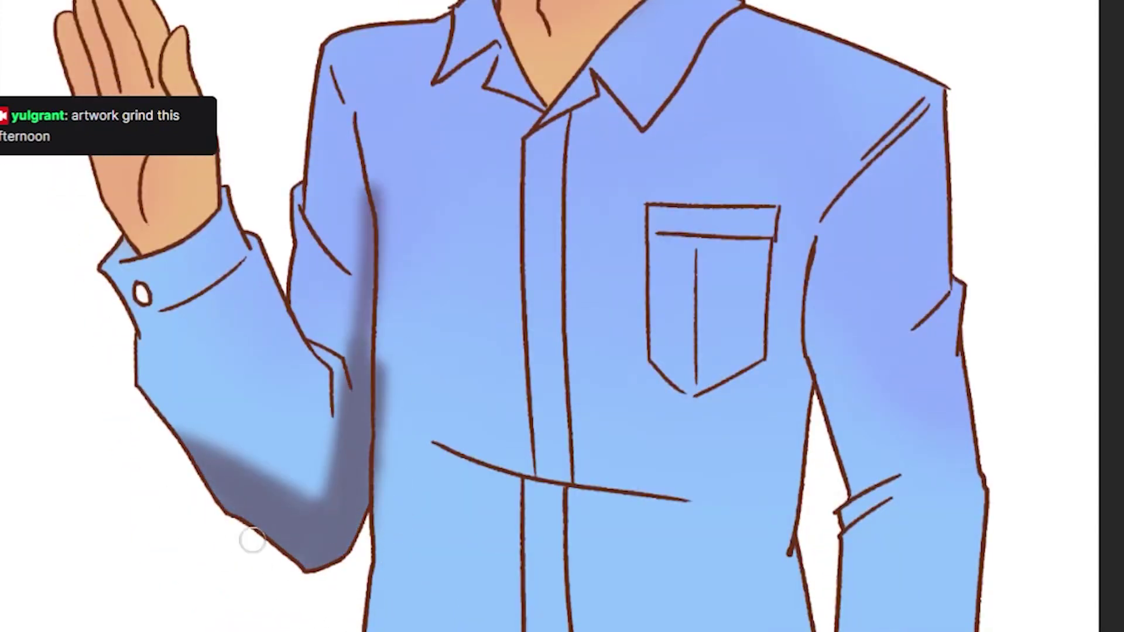
pyautogui.scroll(2, 479, 410)
pyautogui.moveTo(328, 275); pyautogui.dragTo(238, 476)
# - Add shadow along the cuff lines, the inner sleeve line and the long torso line
pyautogui.moveTo(193, 357)
pyautogui.mouseDown()
pyautogui.moveTo(234, 430)
pyautogui.moveTo(234, 486)
pyautogui.mouseUp()
pyautogui.moveTo(257, 360); pyautogui.dragTo(211, 368)
pyautogui.moveTo(178, 334)
pyautogui.mouseDown()
pyautogui.moveTo(249, 368)
pyautogui.moveTo(255, 357)
pyautogui.mouseUp()
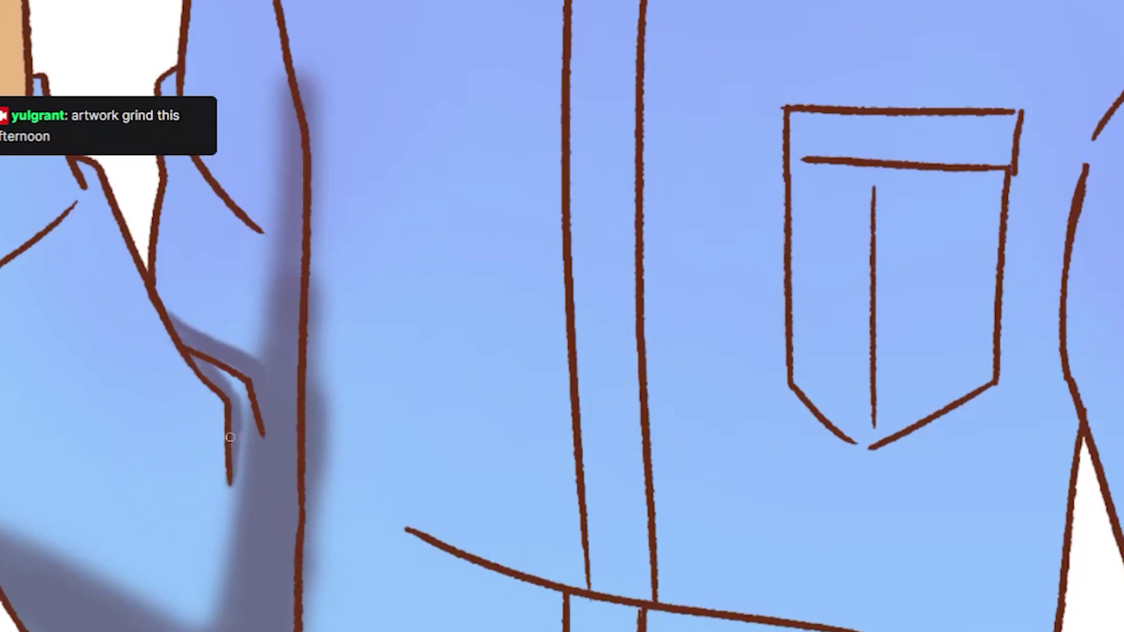
pyautogui.moveTo(316, 68)
pyautogui.mouseDown()
pyautogui.moveTo(334, 116)
pyautogui.moveTo(356, 575)
pyautogui.mouseUp()
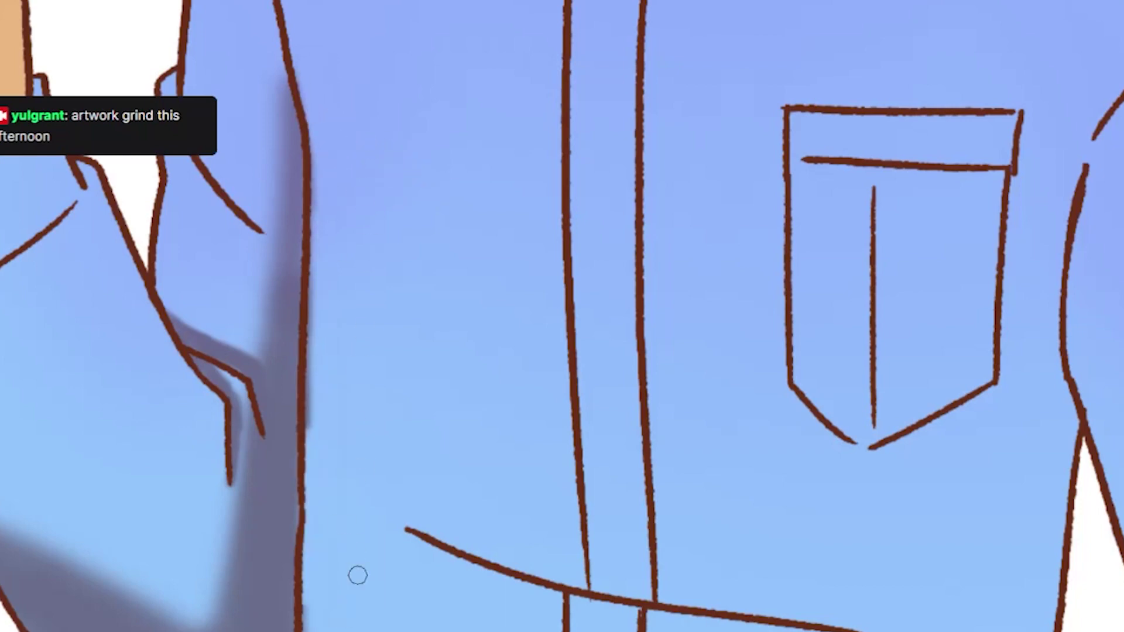
pyautogui.moveTo(345, 454); pyautogui.dragTo(311, 331)
# - Shade along the sleeve's left line and darken its right line
pyautogui.scroll(3, 280, 316)
pyautogui.moveTo(179, 272); pyautogui.dragTo(251, 404)
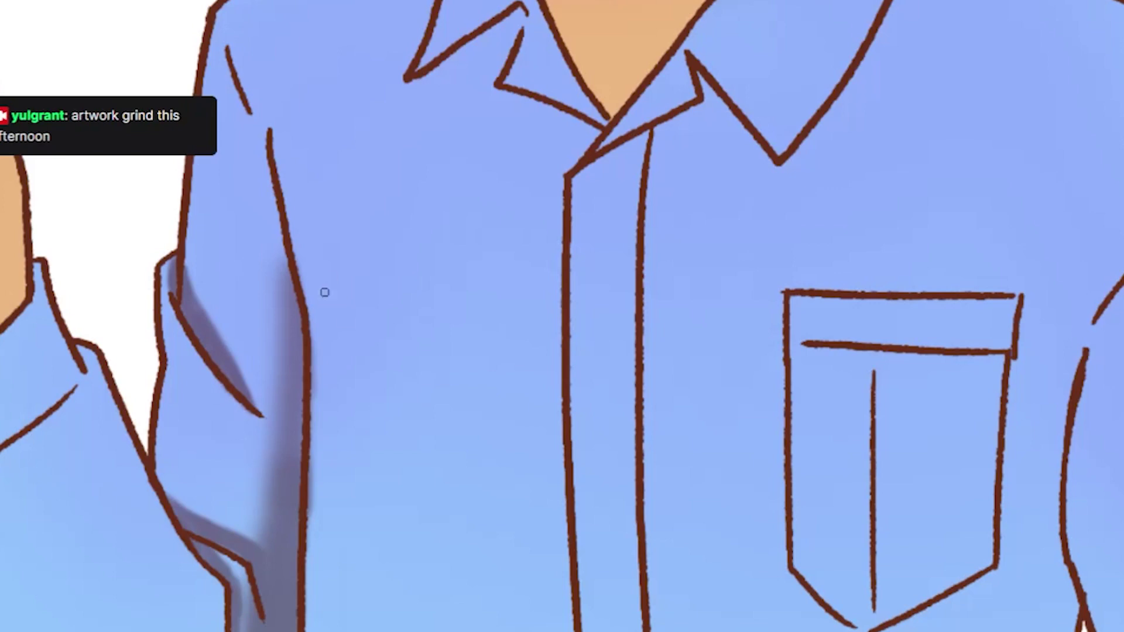
pyautogui.moveTo(296, 310); pyautogui.dragTo(272, 211)
pyautogui.moveTo(281, 278)
pyautogui.mouseDown()
pyautogui.moveTo(298, 337)
pyautogui.moveTo(274, 199)
pyautogui.mouseUp()
pyautogui.scroll(3, 601, 250)
# - Shade the collar lines and beneath both collar edges
pyautogui.moveTo(509, 80); pyautogui.dragTo(517, 132)
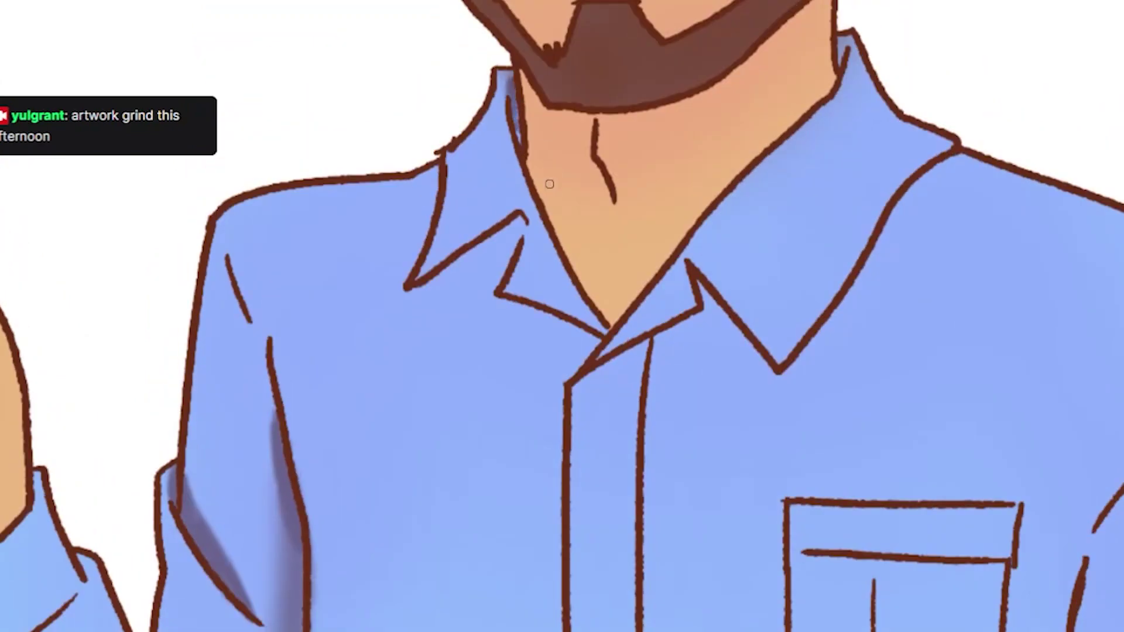
pyautogui.moveTo(849, 37); pyautogui.dragTo(841, 64)
pyautogui.moveTo(411, 292); pyautogui.dragTo(522, 223)
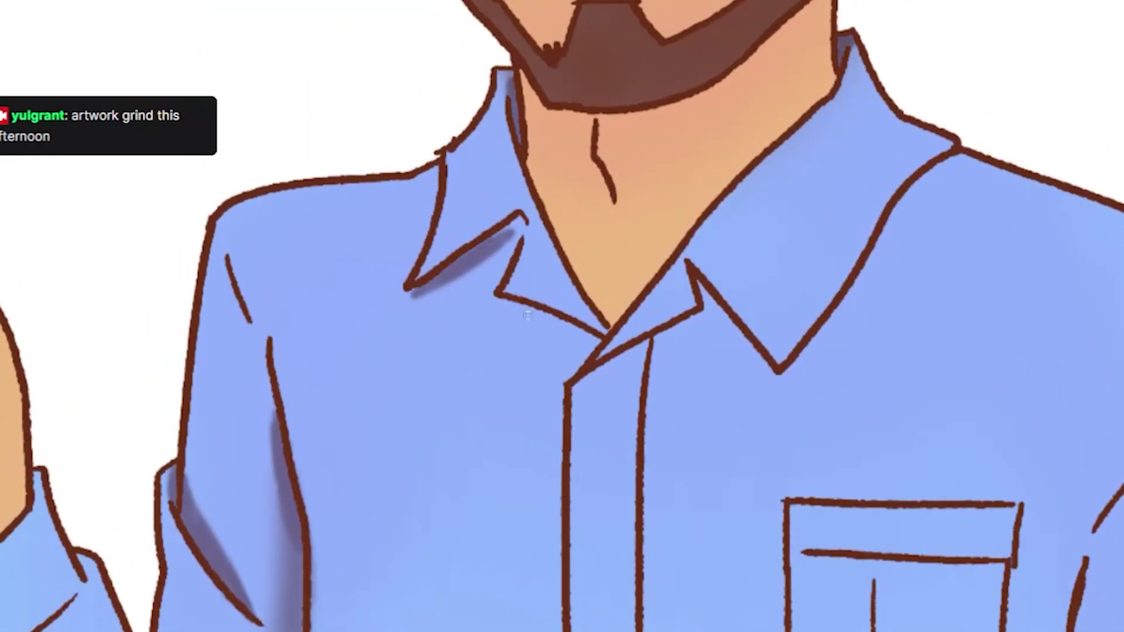
pyautogui.moveTo(503, 300)
pyautogui.mouseDown()
pyautogui.moveTo(600, 347)
pyautogui.moveTo(701, 317)
pyautogui.moveTo(755, 375)
pyautogui.moveTo(709, 280)
pyautogui.mouseUp()
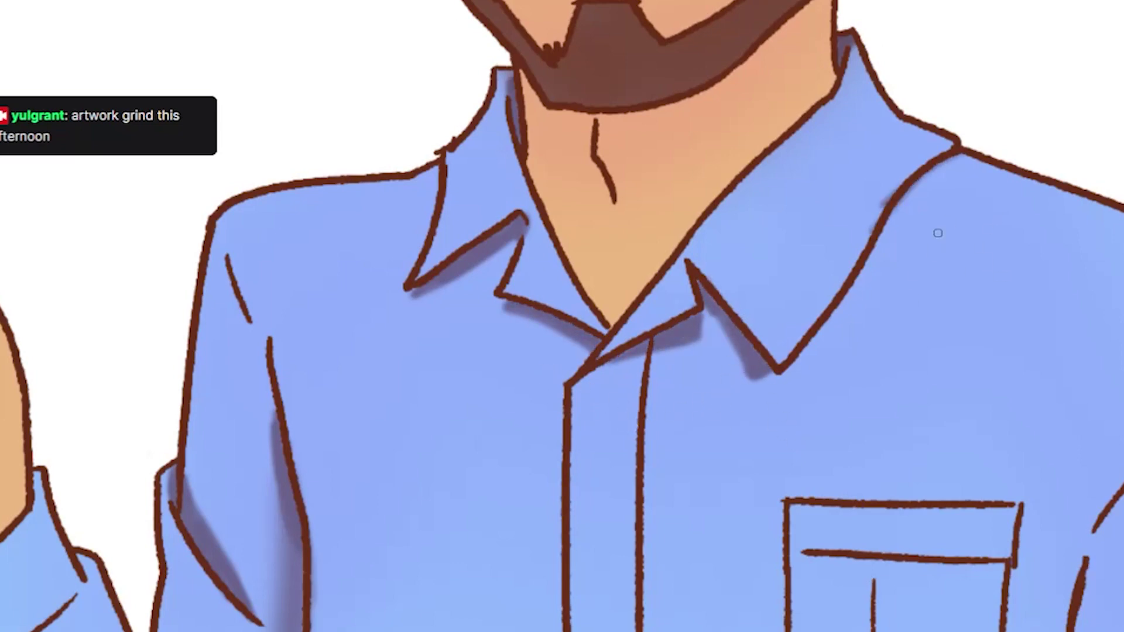
pyautogui.scroll(-5, 884, 473)
pyautogui.scroll(5, 884, 473)
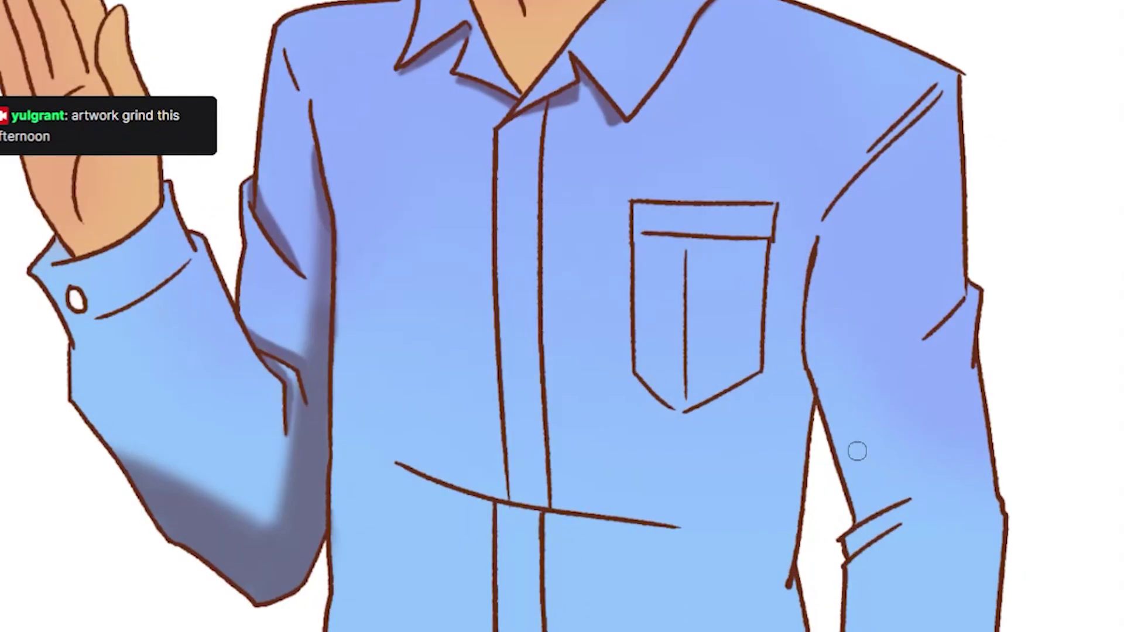
# - Shade under the right arm, the elbow crease and between the cuff lines
pyautogui.moveTo(806, 290)
pyautogui.mouseDown()
pyautogui.moveTo(864, 489)
pyautogui.moveTo(858, 630)
pyautogui.mouseUp()
pyautogui.scroll(-5, 829, 492)
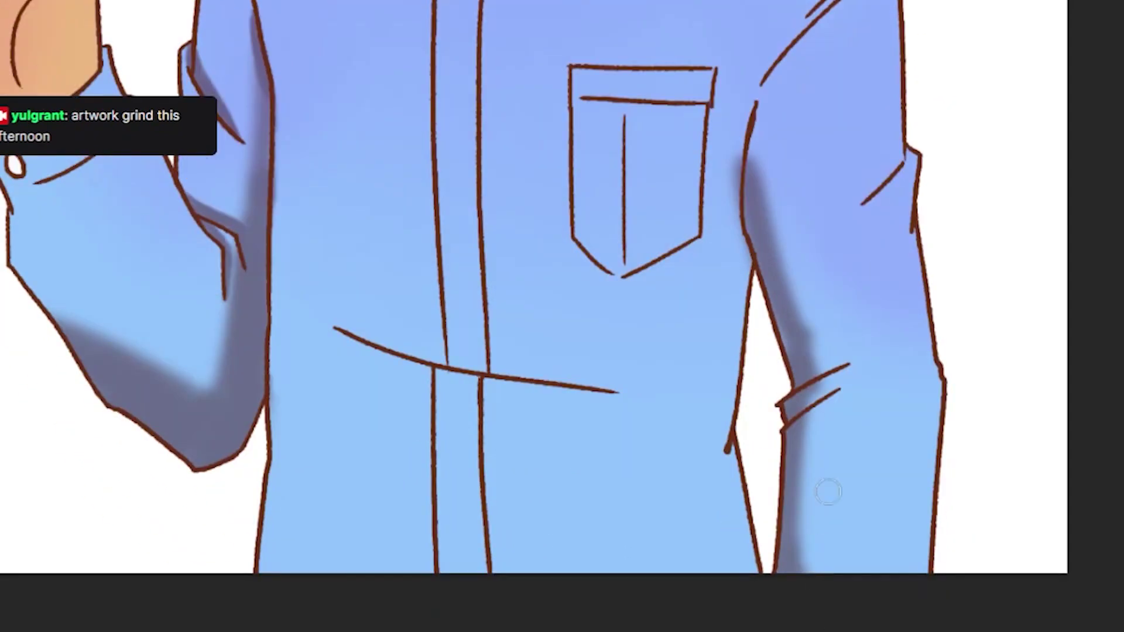
pyautogui.moveTo(805, 412); pyautogui.dragTo(803, 571)
pyautogui.moveTo(735, 220)
pyautogui.mouseDown()
pyautogui.moveTo(732, 469)
pyautogui.moveTo(755, 571)
pyautogui.mouseUp()
pyautogui.moveTo(750, 109)
pyautogui.mouseDown()
pyautogui.moveTo(738, 299)
pyautogui.moveTo(779, 246)
pyautogui.moveTo(826, 387)
pyautogui.mouseUp()
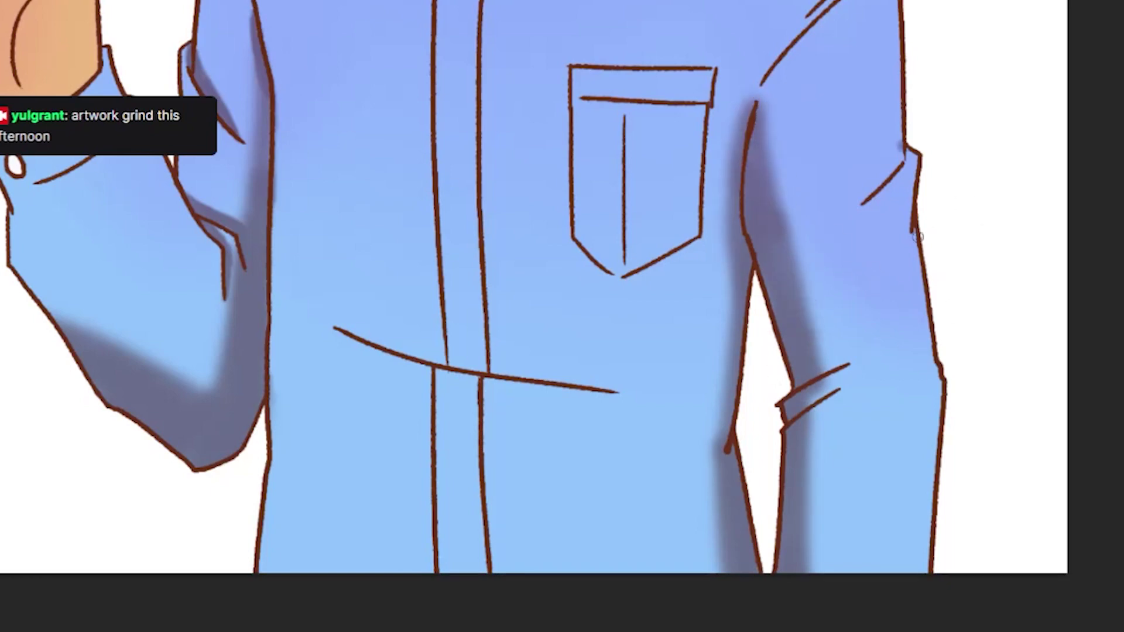
pyautogui.moveTo(902, 151); pyautogui.dragTo(866, 198)
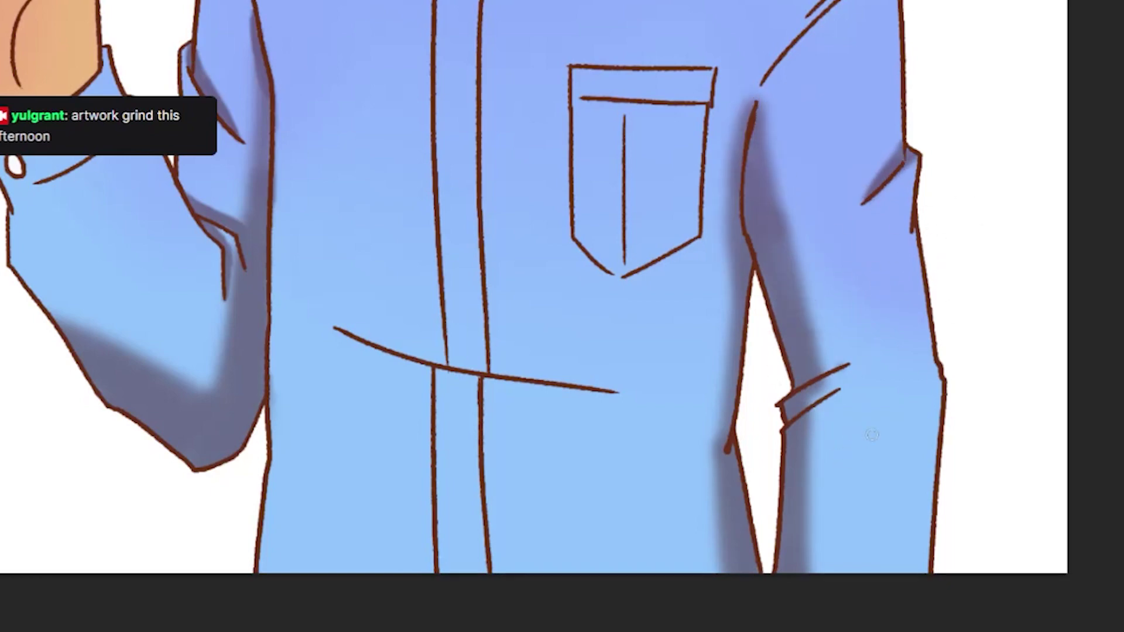
pyautogui.moveTo(855, 360)
pyautogui.mouseDown()
pyautogui.moveTo(816, 372)
pyautogui.moveTo(808, 410)
pyautogui.mouseUp()
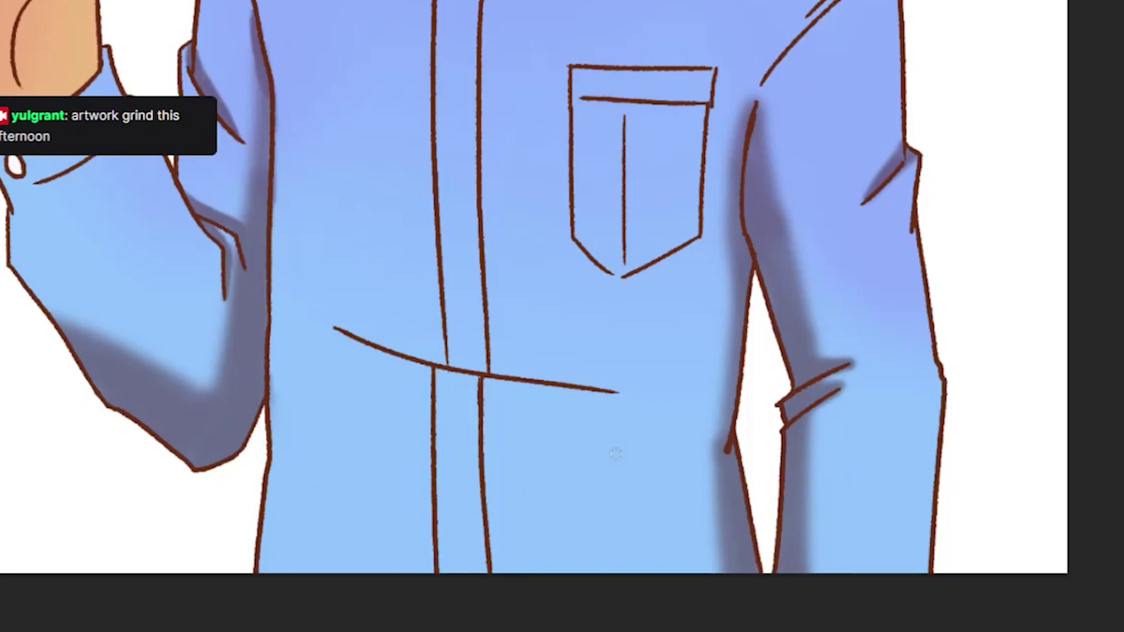
# - Paint a soft shadow just above the curved waist seam, trimming its left end
pyautogui.moveTo(612, 390)
pyautogui.mouseDown()
pyautogui.moveTo(342, 322)
pyautogui.moveTo(451, 360)
pyautogui.mouseUp()
pyautogui.moveTo(393, 340); pyautogui.dragTo(595, 389)
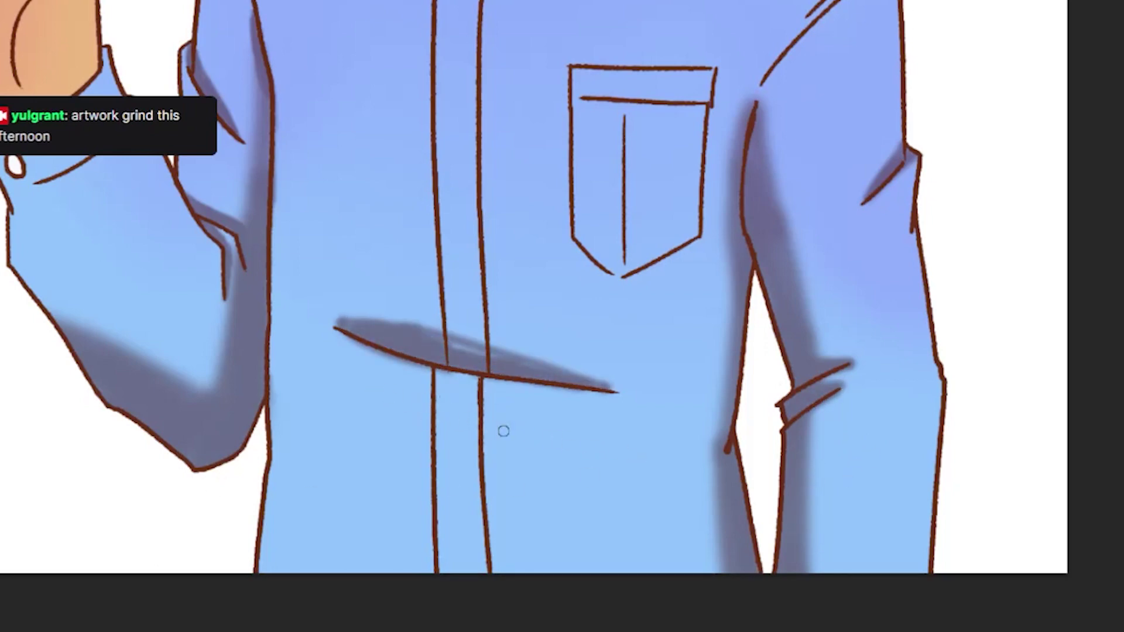
pyautogui.moveTo(410, 328); pyautogui.dragTo(325, 321)
pyautogui.hotkey('ctrl', 'z')
pyautogui.hotkey('ctrl', 'shift', 'z')
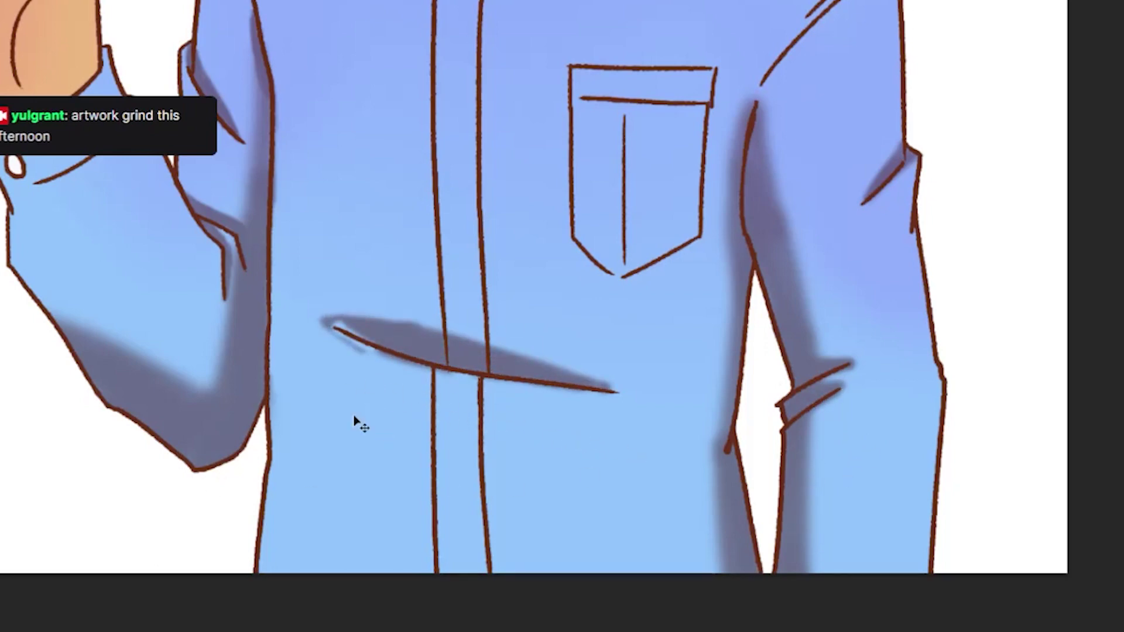
pyautogui.hotkey('ctrl', 'z')
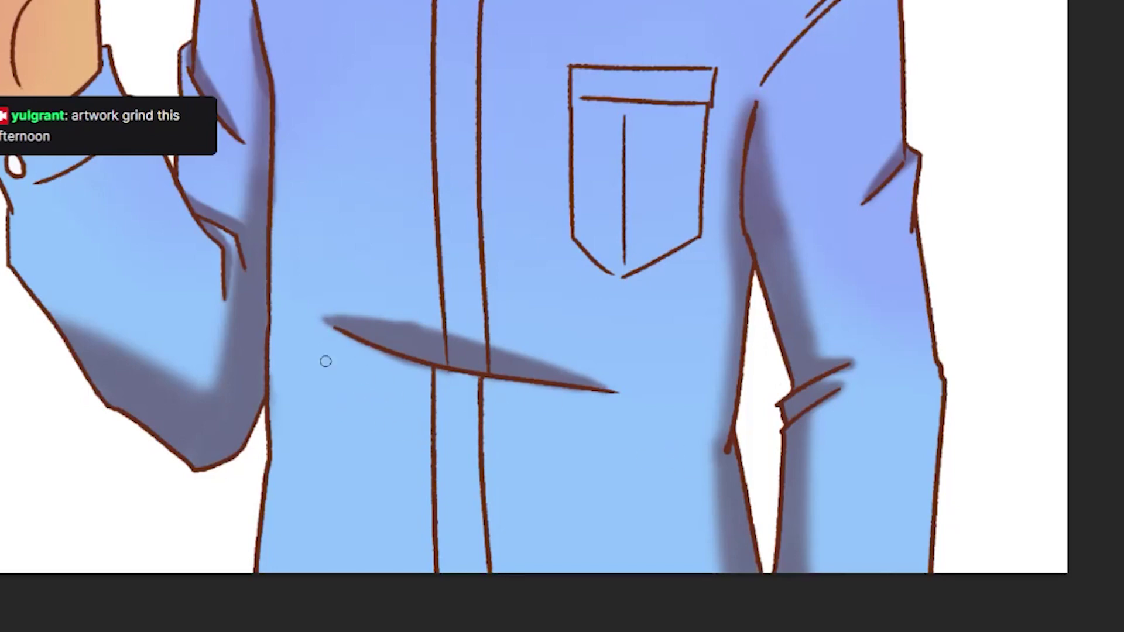
pyautogui.scroll(-3, 326, 361)
pyautogui.scroll(3, 150, 281)
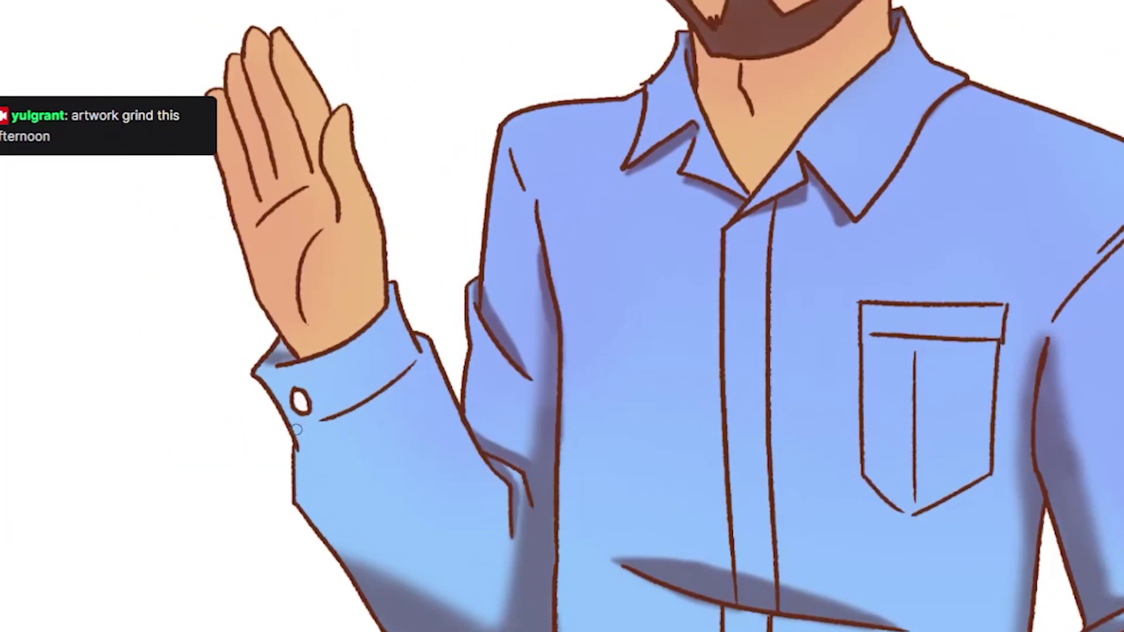
# - Shade the raised hand near the wrist and the neck under the beard down to the collar
pyautogui.scroll(-3, 351, 415)
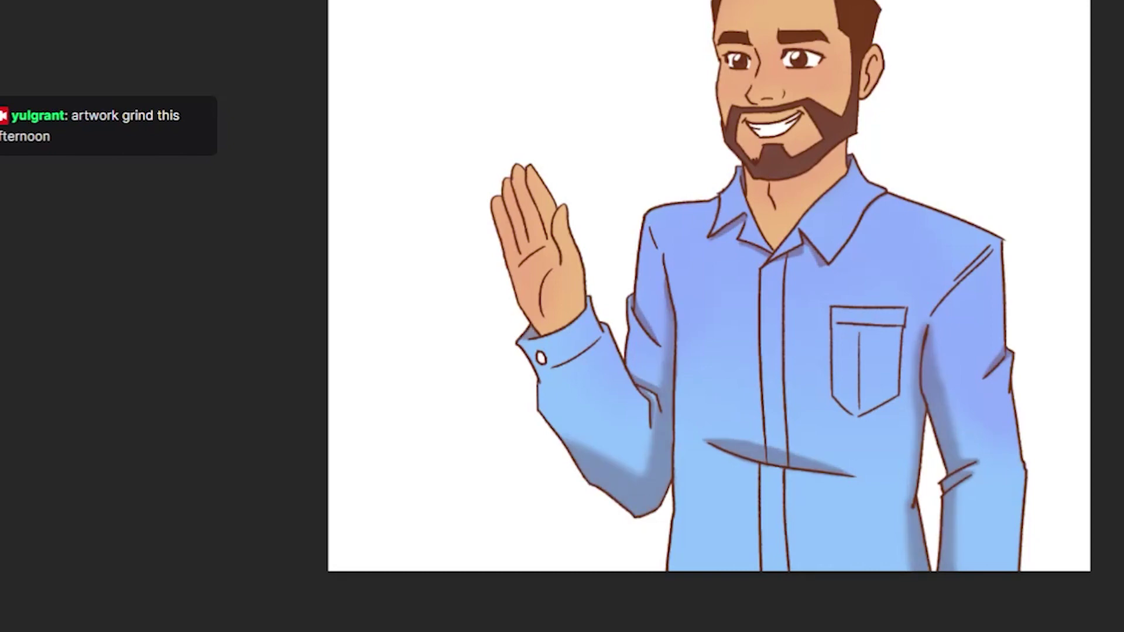
pyautogui.hscroll(2, 679, 287)
pyautogui.scroll(3, 861, 158)
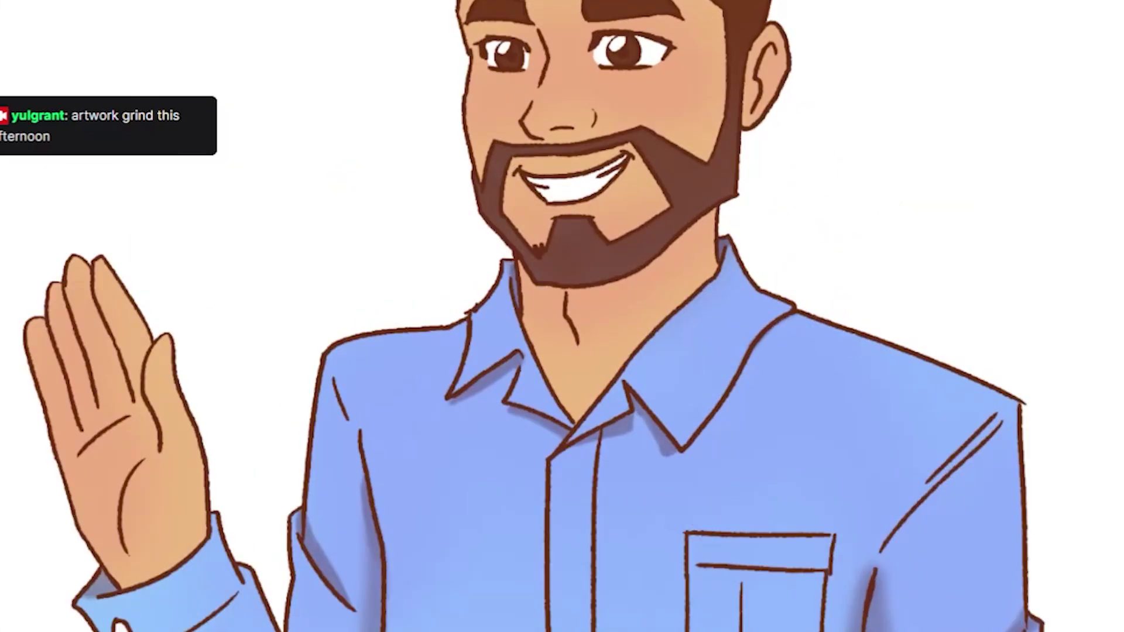
pyautogui.moveTo(79, 503); pyautogui.dragTo(123, 582)
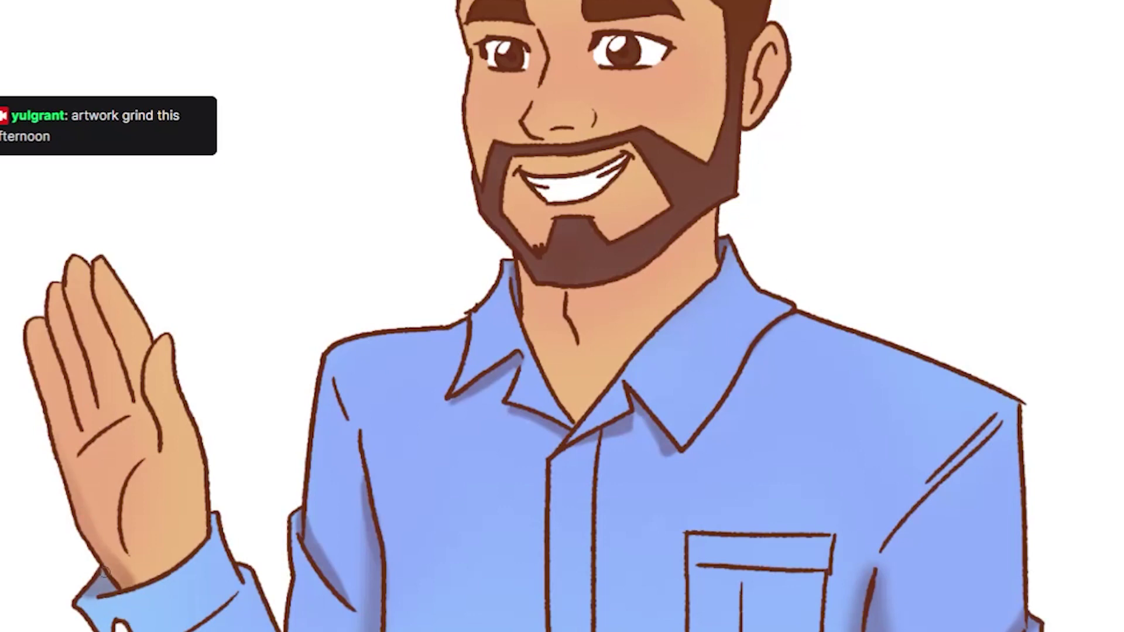
pyautogui.scroll(3, 736, 396)
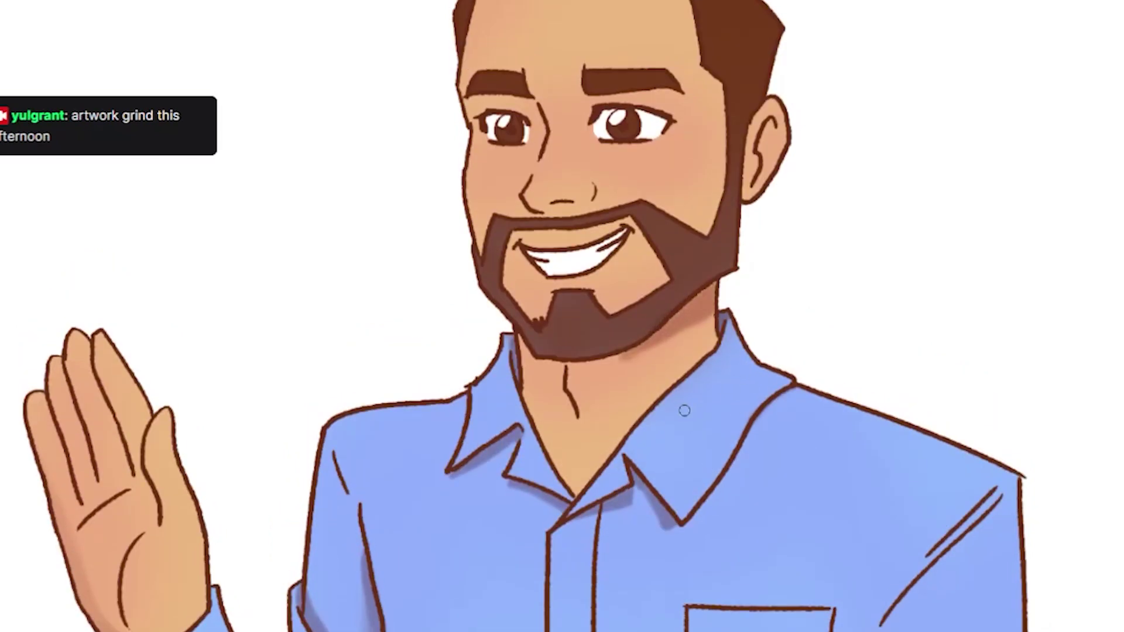
pyautogui.moveTo(524, 351)
pyautogui.mouseDown()
pyautogui.moveTo(577, 427)
pyautogui.moveTo(600, 363)
pyautogui.mouseUp()
pyautogui.moveTo(556, 392)
pyautogui.mouseDown()
pyautogui.moveTo(585, 433)
pyautogui.moveTo(578, 456)
pyautogui.moveTo(601, 455)
pyautogui.moveTo(530, 451)
pyautogui.mouseUp()
pyautogui.scroll(3, 646, 435)
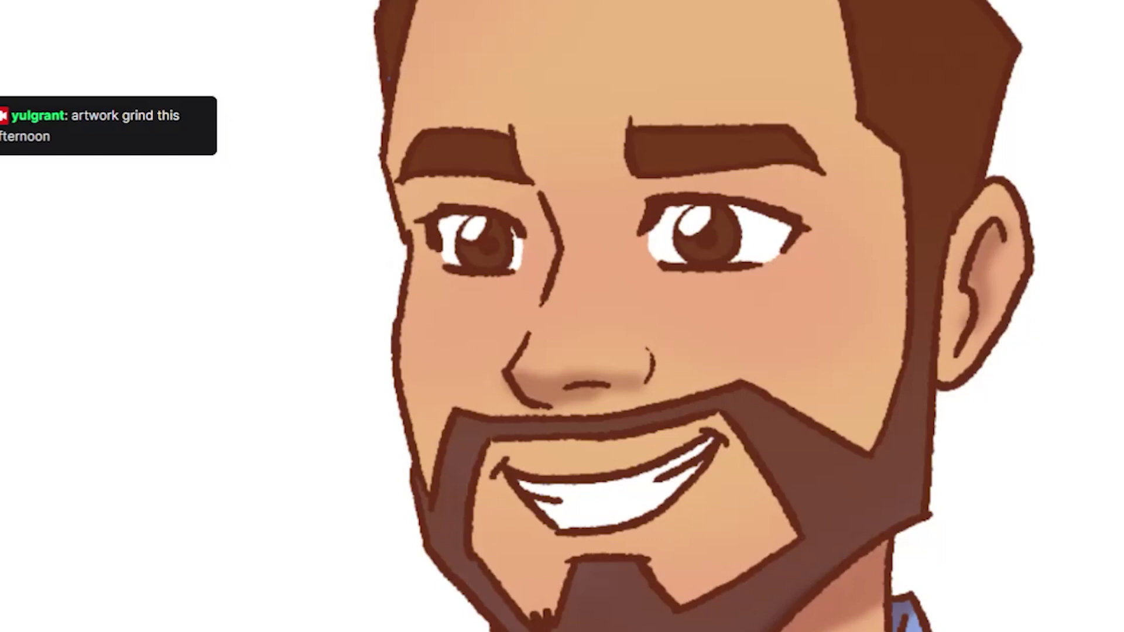
pyautogui.scroll(-2, 609, 570)
# - Add darker strokes down the hair's right side and on the front-left swoop
pyautogui.scroll(-3, 994, 318)
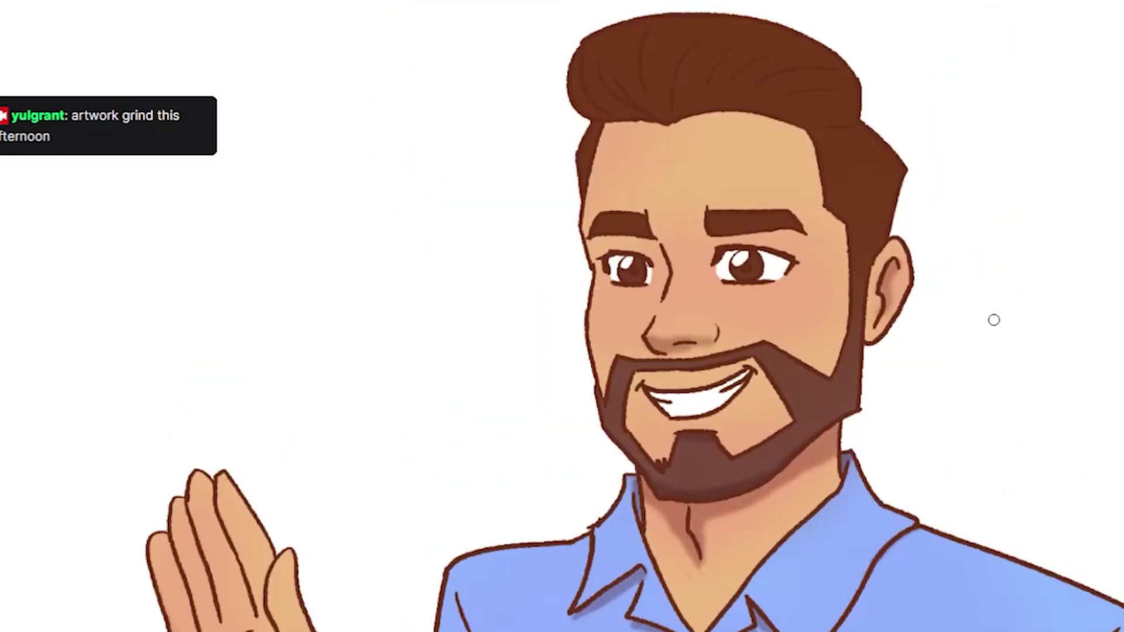
pyautogui.scroll(1, 924, 435)
pyautogui.moveTo(886, 242); pyautogui.dragTo(865, 325)
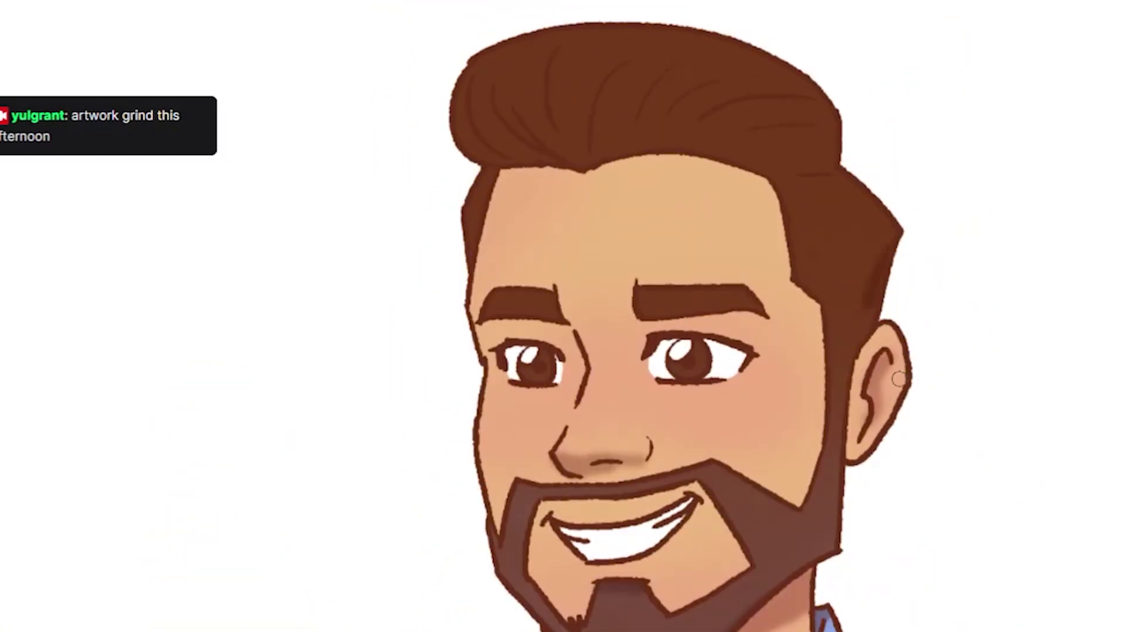
pyautogui.moveTo(524, 171)
pyautogui.mouseDown()
pyautogui.moveTo(503, 97)
pyautogui.moveTo(468, 156)
pyautogui.mouseUp()
pyautogui.moveTo(515, 85)
pyautogui.mouseDown()
pyautogui.moveTo(587, 177)
pyautogui.moveTo(629, 103)
pyautogui.mouseUp()
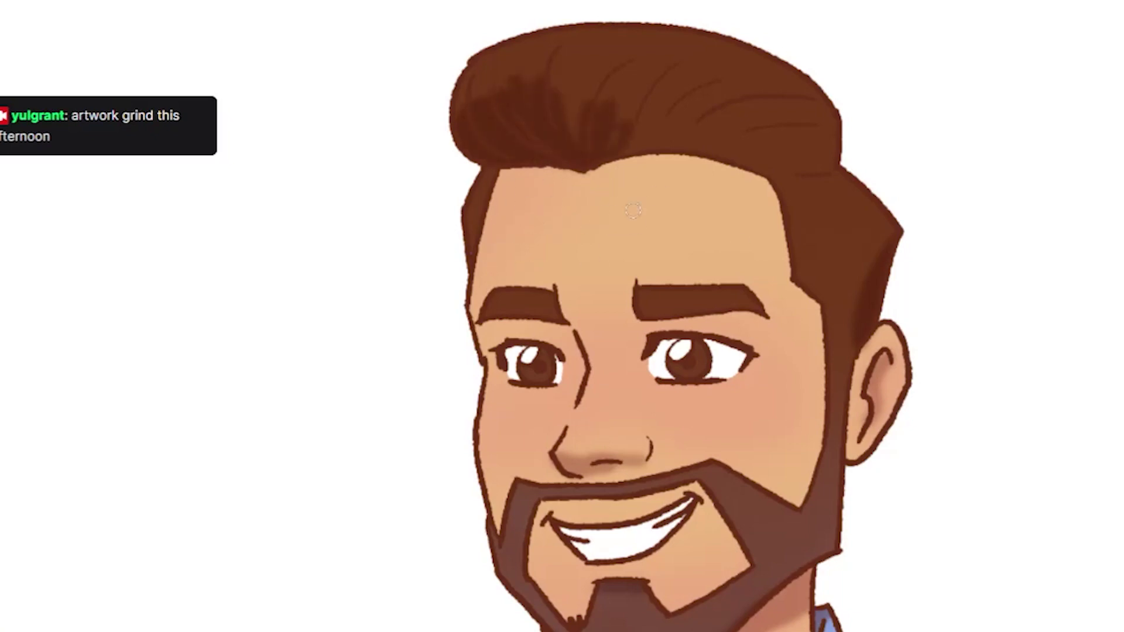
# - Shade across the top hair swoop and hairline, then undo a stray light spot
pyautogui.moveTo(603, 167)
pyautogui.mouseDown()
pyautogui.moveTo(735, 123)
pyautogui.moveTo(768, 187)
pyautogui.mouseUp()
pyautogui.moveTo(659, 103); pyautogui.dragTo(618, 116)
pyautogui.moveTo(638, 62)
pyautogui.mouseDown()
pyautogui.moveTo(589, 86)
pyautogui.moveTo(615, 82)
pyautogui.mouseUp()
pyautogui.moveTo(545, 61); pyautogui.dragTo(571, 150)
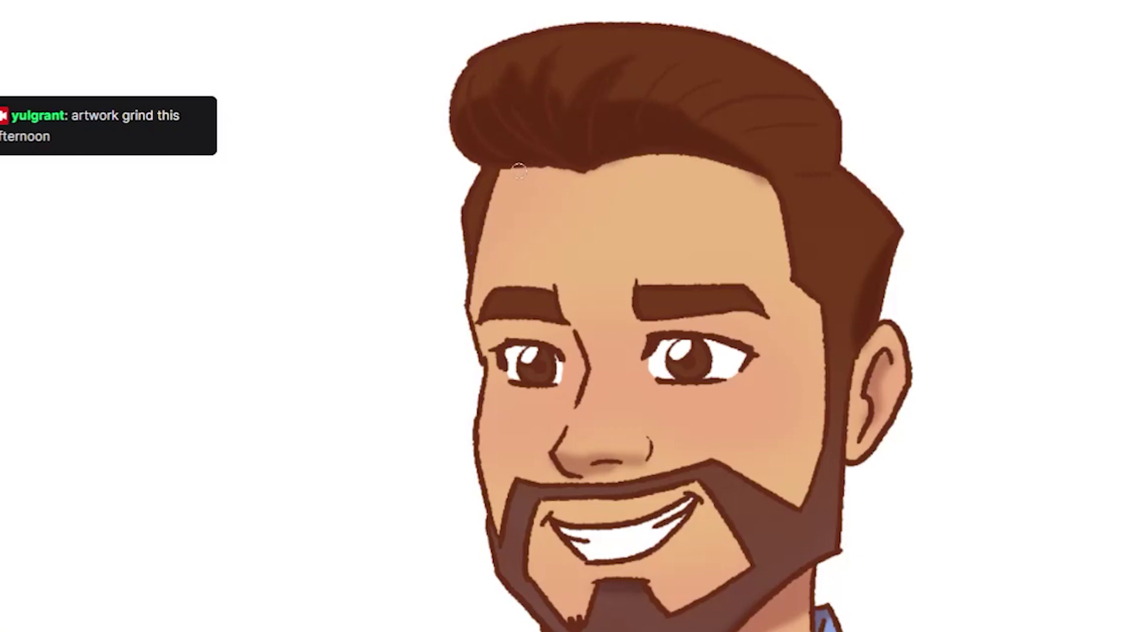
pyautogui.scroll(-3, 543, 279)
pyautogui.scroll(6, 595, 292)
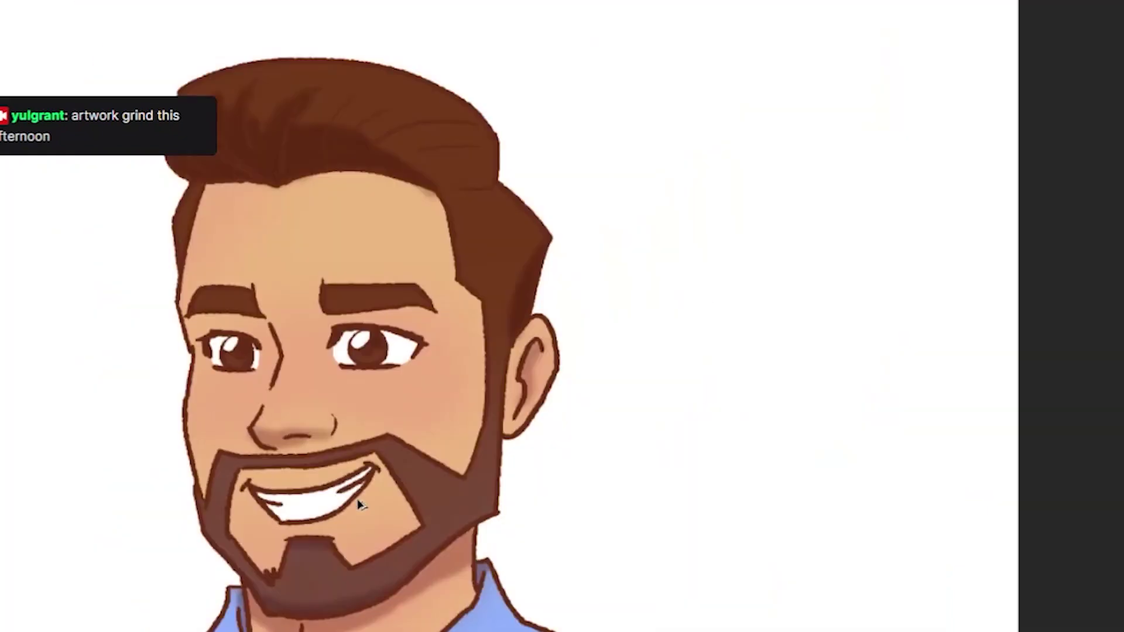
pyautogui.scroll(-3, 143, 382)
pyautogui.scroll(-2, 144, 382)
pyautogui.scroll(2, 513, 507)
pyautogui.scroll(2, 497, 373)
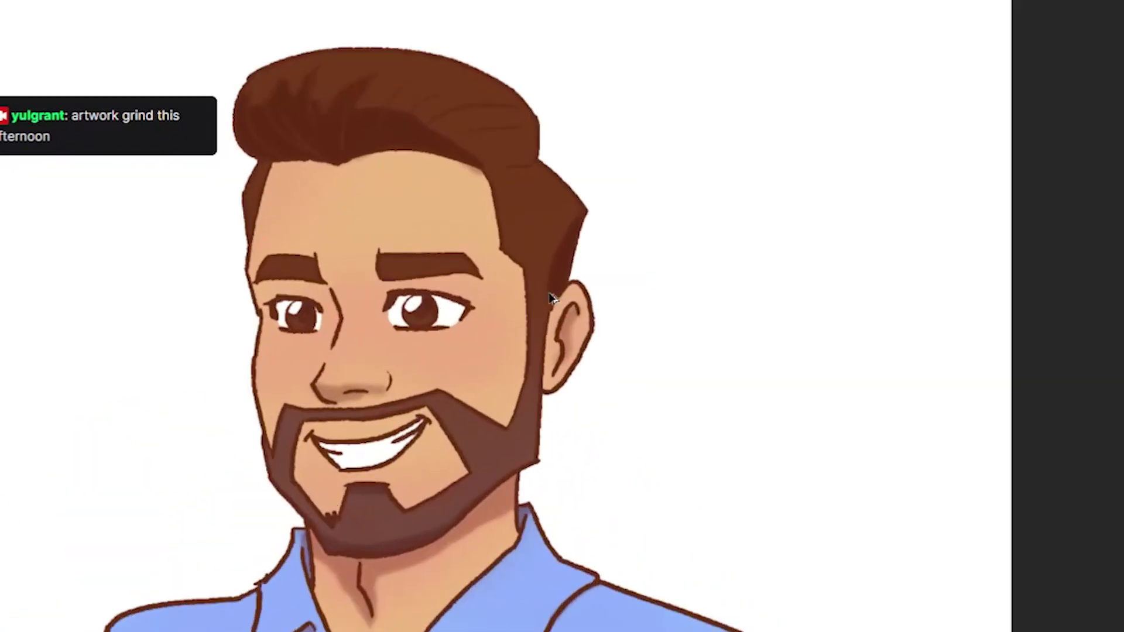
pyautogui.scroll(2, 527, 290)
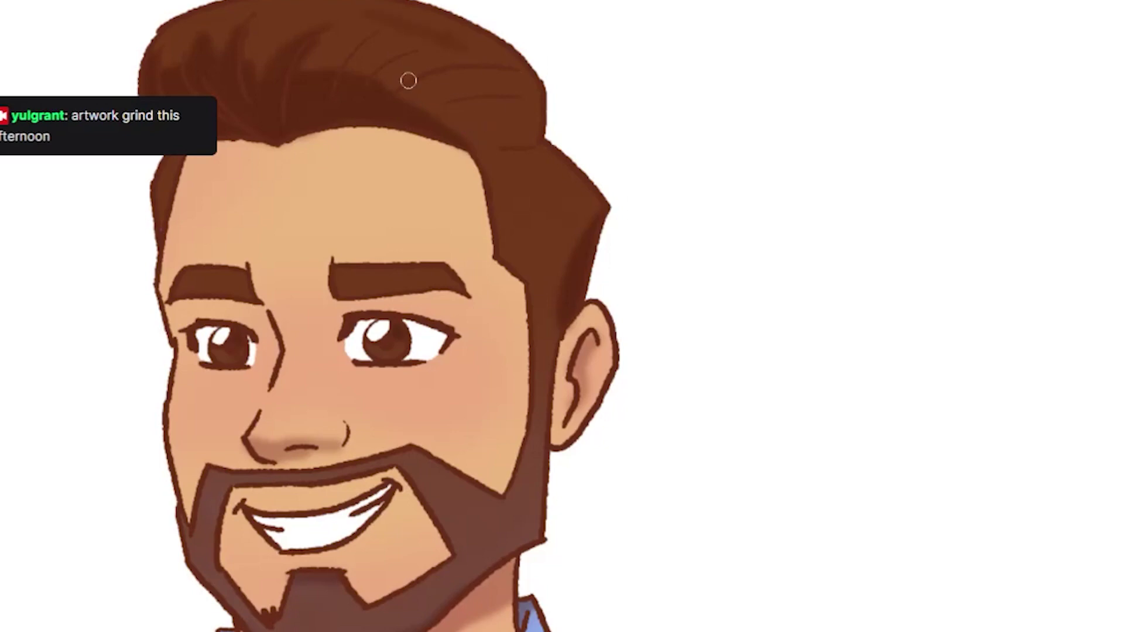
pyautogui.hotkey('ctrl', 'z')
# - Paint light highlights on top of the hair, replacing the big side highlight with small dabs
pyautogui.scroll(3, 748, 424)
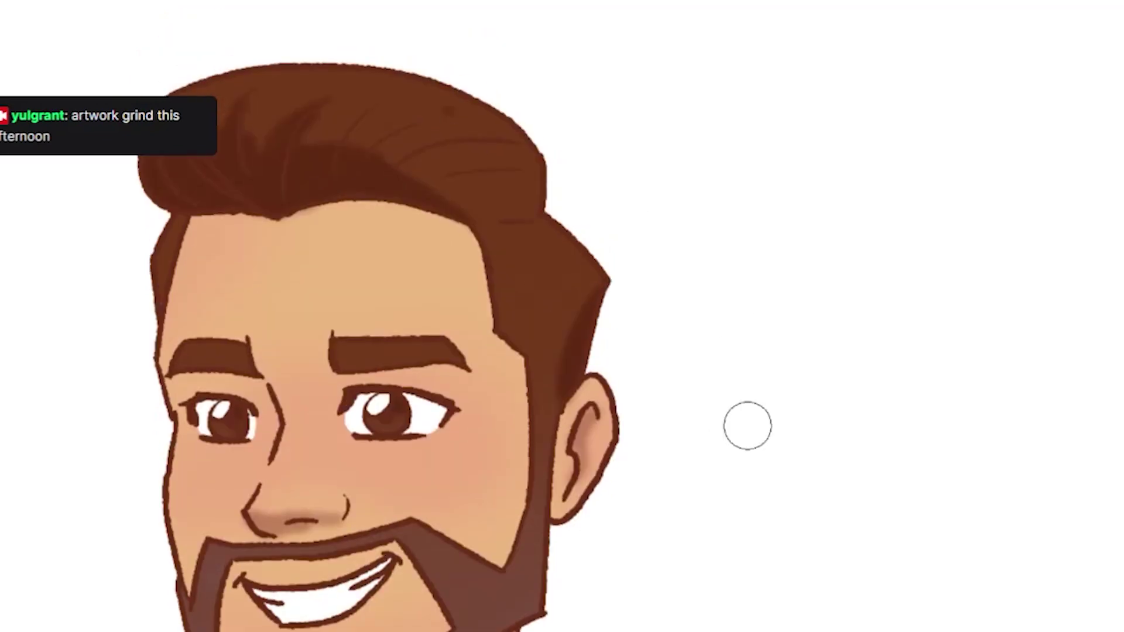
pyautogui.moveTo(457, 117)
pyautogui.mouseDown()
pyautogui.moveTo(576, 235)
pyautogui.moveTo(541, 276)
pyautogui.mouseUp()
pyautogui.hotkey('ctrl', 'z')
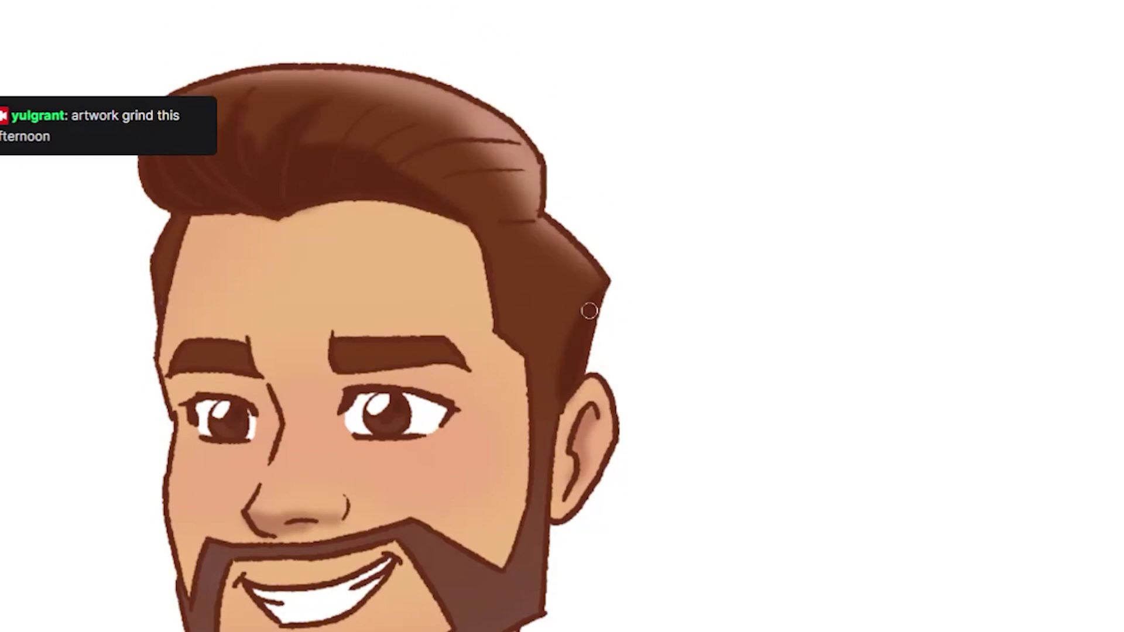
pyautogui.click(565, 256)
pyautogui.click(550, 267)
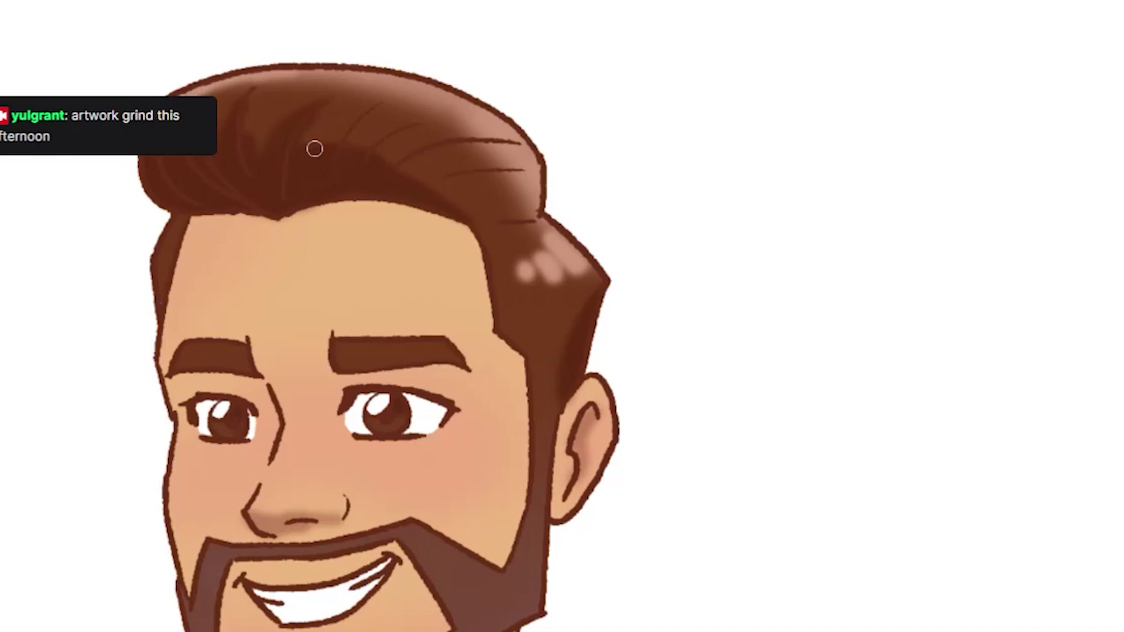
# - Compare the small side highlight dabs with undo/redo, keeping one dab
pyautogui.scroll(-3, 313, 148)
pyautogui.scroll(-3, 226, 158)
pyautogui.scroll(3, 357, 409)
pyautogui.scroll(2, 391, 262)
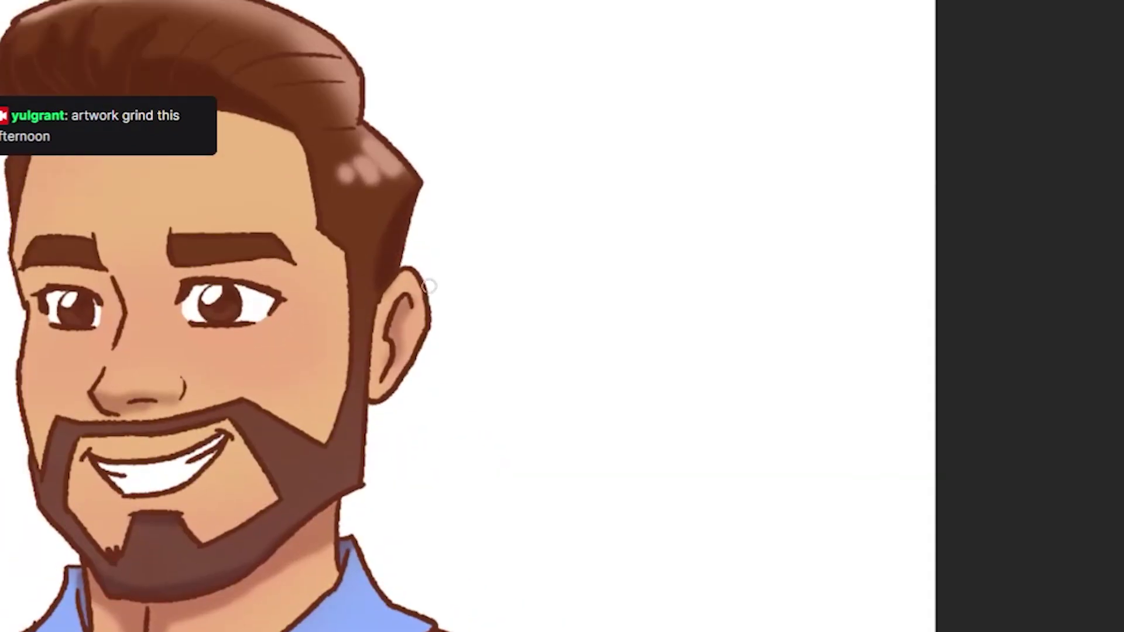
pyautogui.scroll(2, 398, 246)
pyautogui.hotkey('ctrl', 'z')
pyautogui.hotkey('ctrl', 'z')
pyautogui.hotkey('ctrl', 'z')
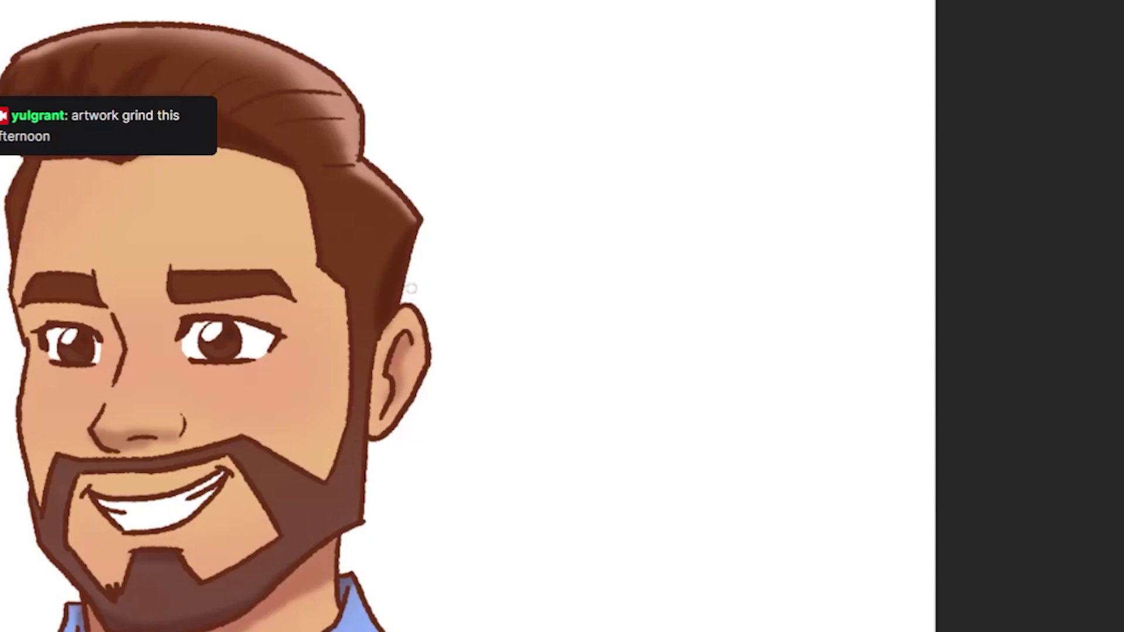
pyautogui.hotkey('ctrl', 'shift', 'z')
pyautogui.hotkey('ctrl', 'shift', 'z')
pyautogui.hotkey('ctrl', 'shift', 'z')
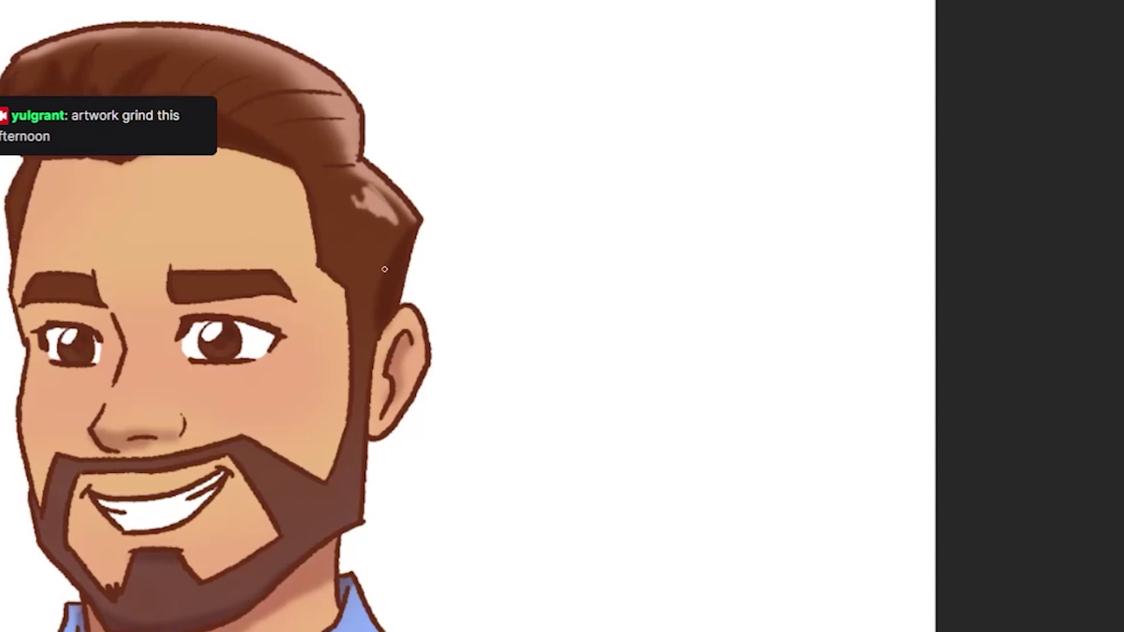
pyautogui.scroll(-3, 299, 279)
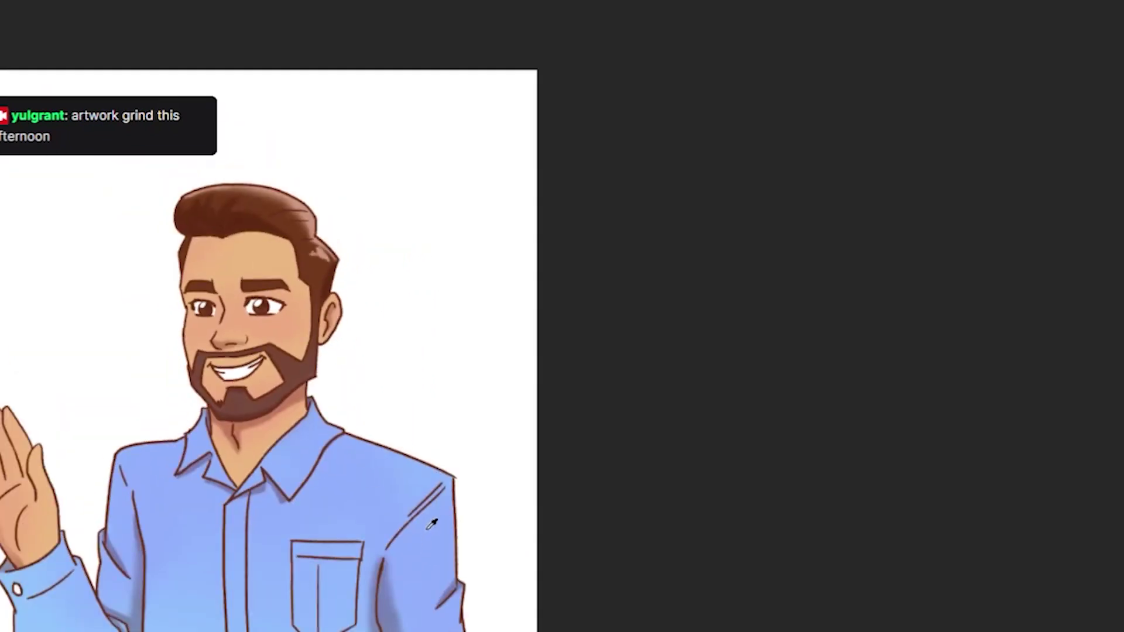
pyautogui.scroll(-3, 500, 457)
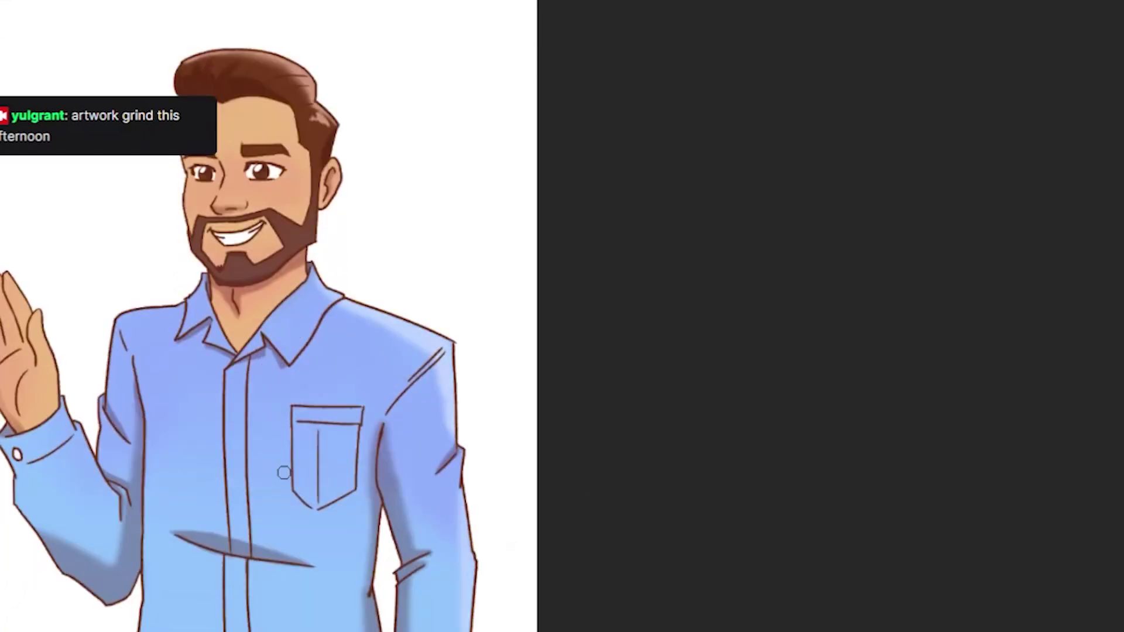
pyautogui.scroll(-3, 61, 504)
pyautogui.scroll(4, 61, 504)
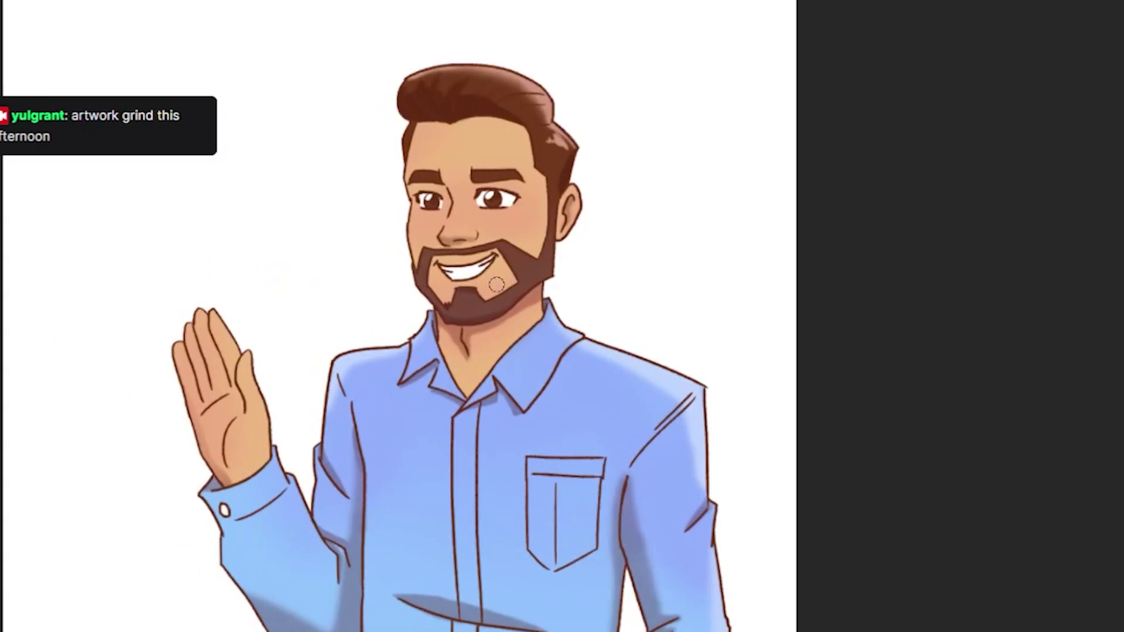